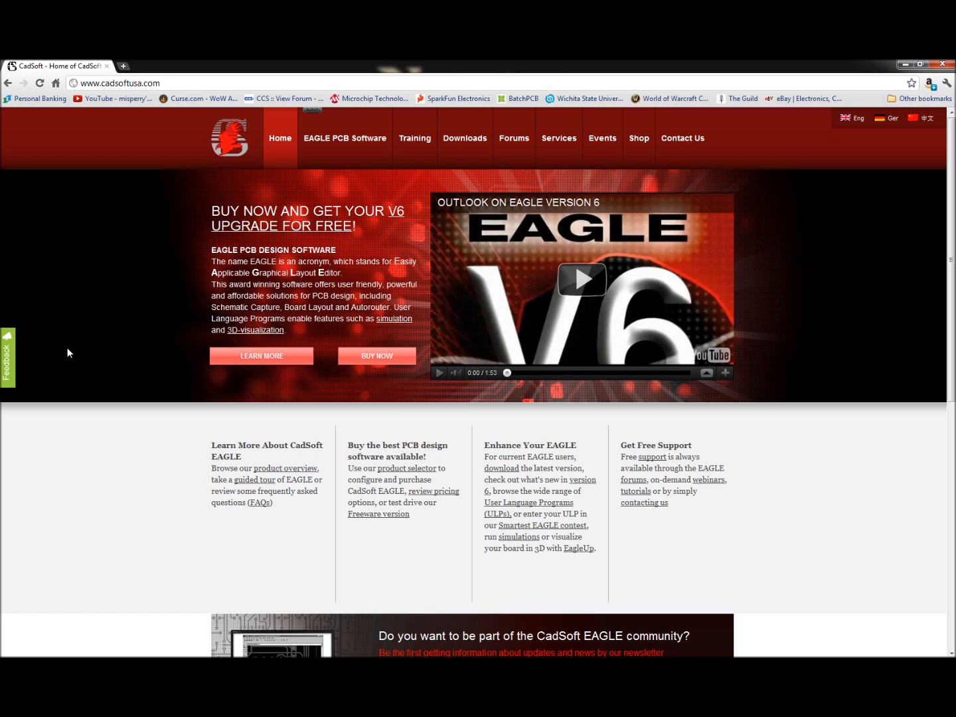
# Step: Browse the CadSoft EAGLE home page, then switch to the EAGLE Control Panel
pyautogui.scroll(-3, 174, 226)
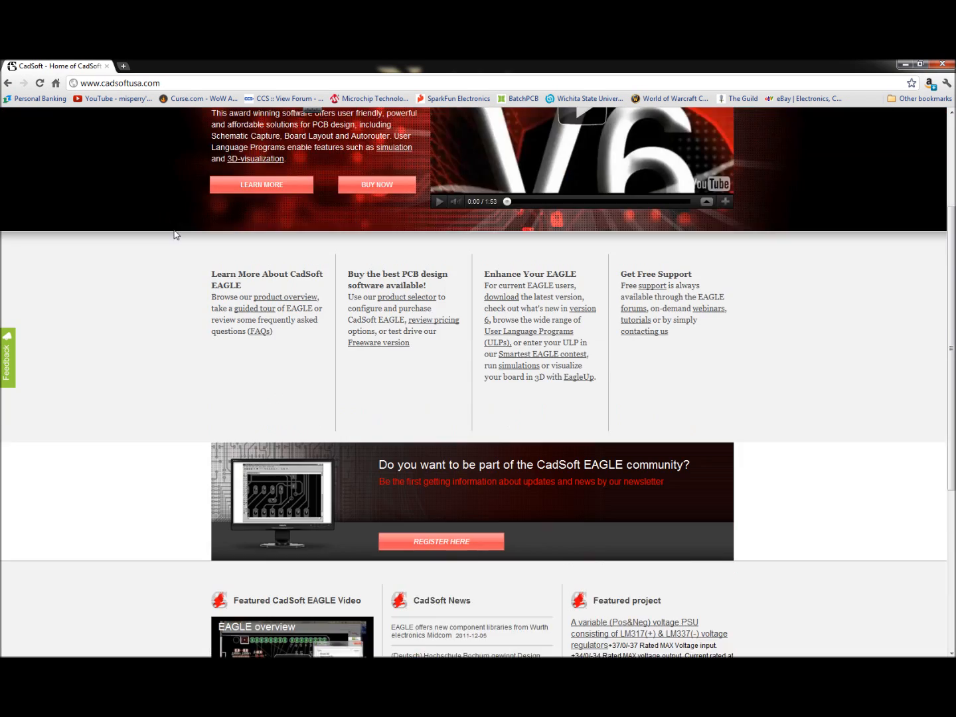
pyautogui.scroll(3, 190, 246)
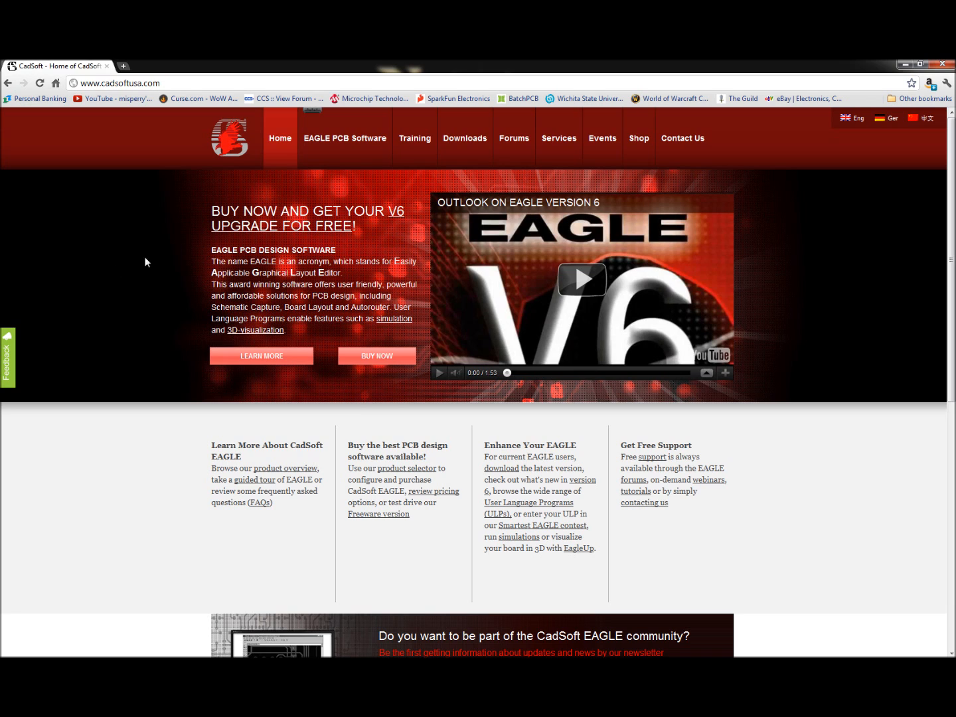
pyautogui.moveTo(0, 266); pyautogui.dragTo(351, 64)
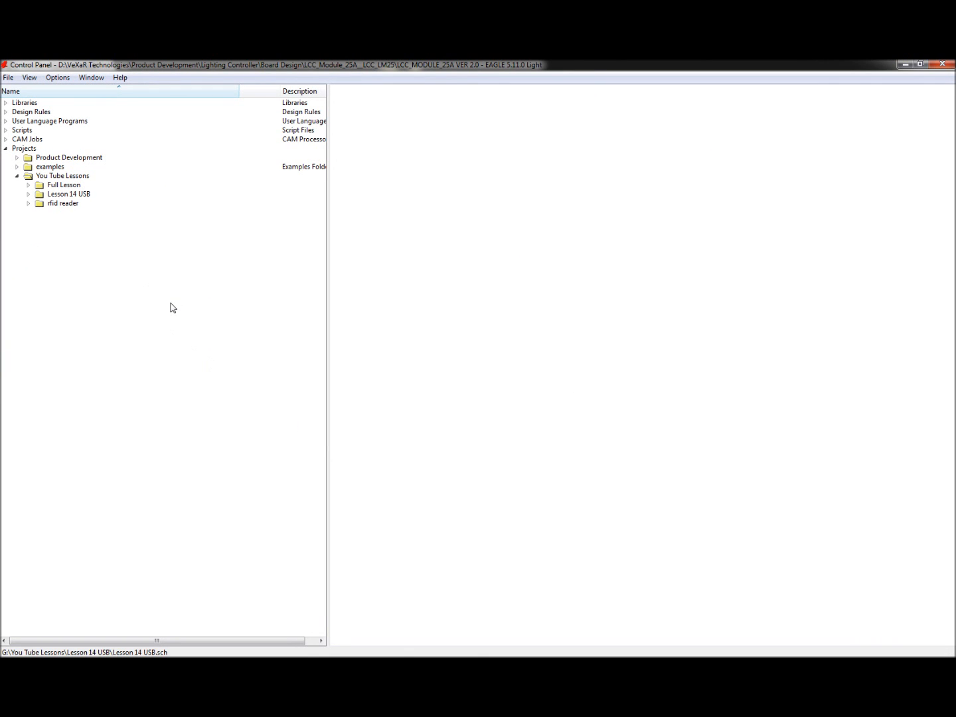
# Step: Expand the Libraries branch and browse through the list of installed component libraries
pyautogui.click(8, 155)
pyautogui.click(6, 149)
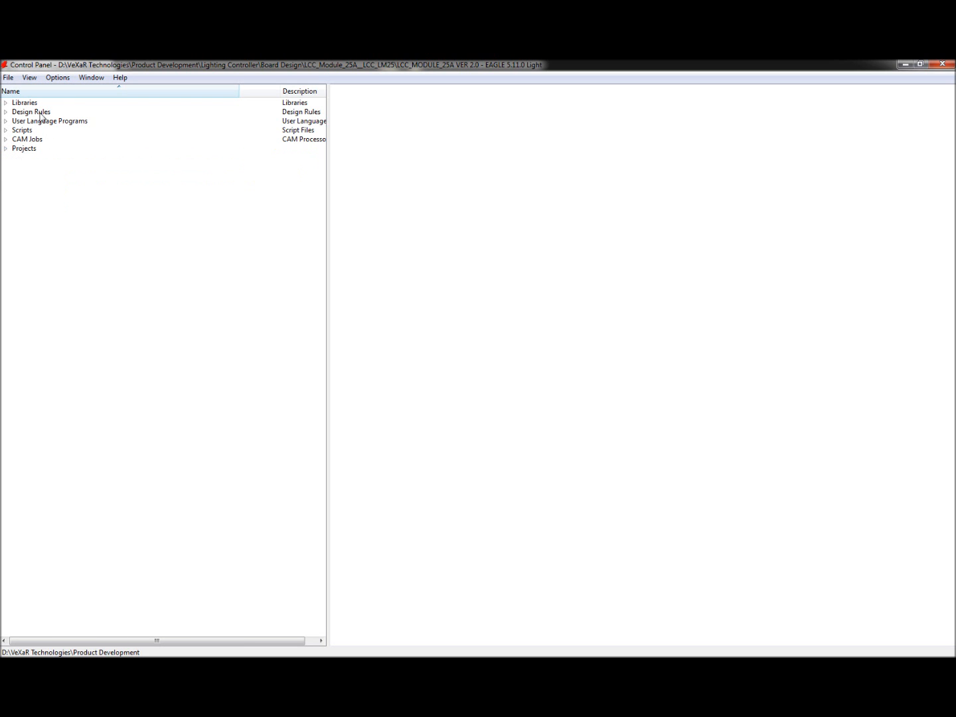
pyautogui.click(6, 104)
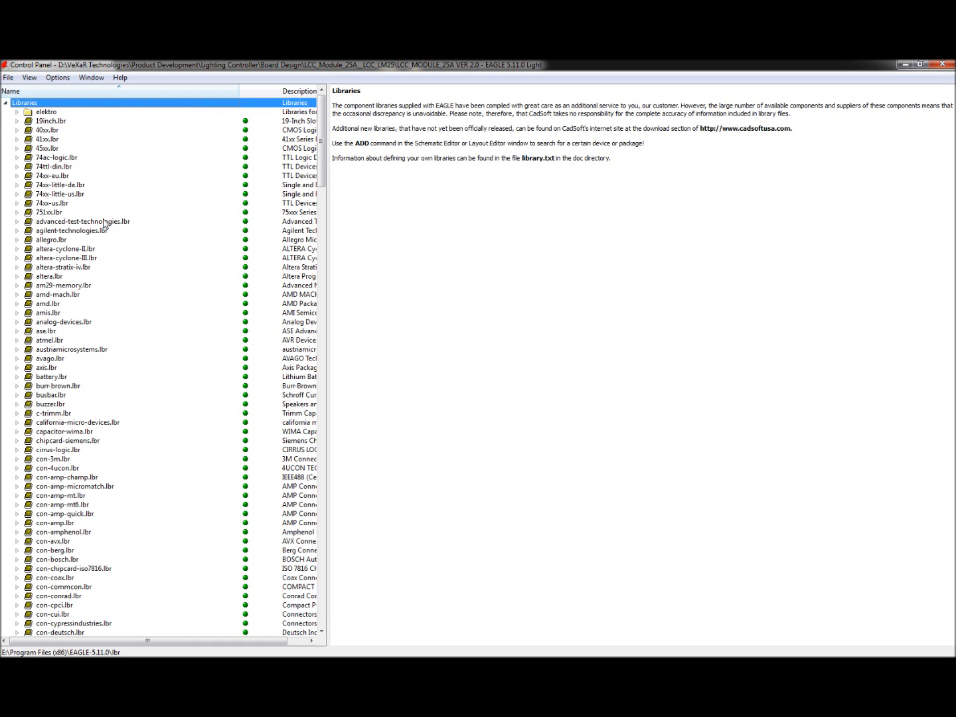
pyautogui.scroll(-2, 50, 302)
pyautogui.scroll(-20, 51, 303)
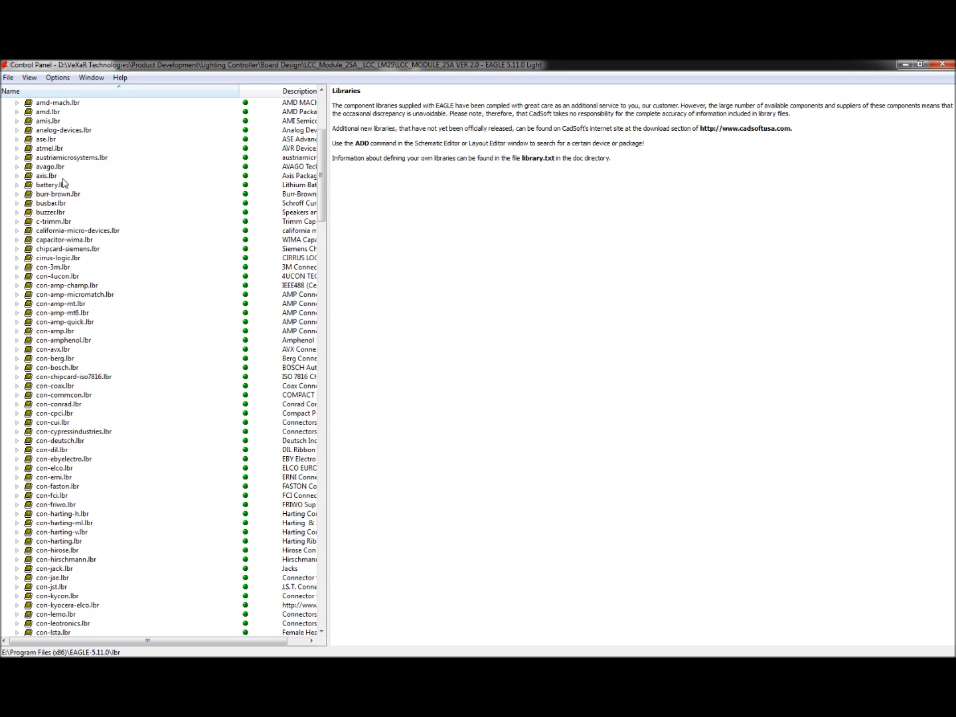
pyautogui.scroll(-20, 56, 216)
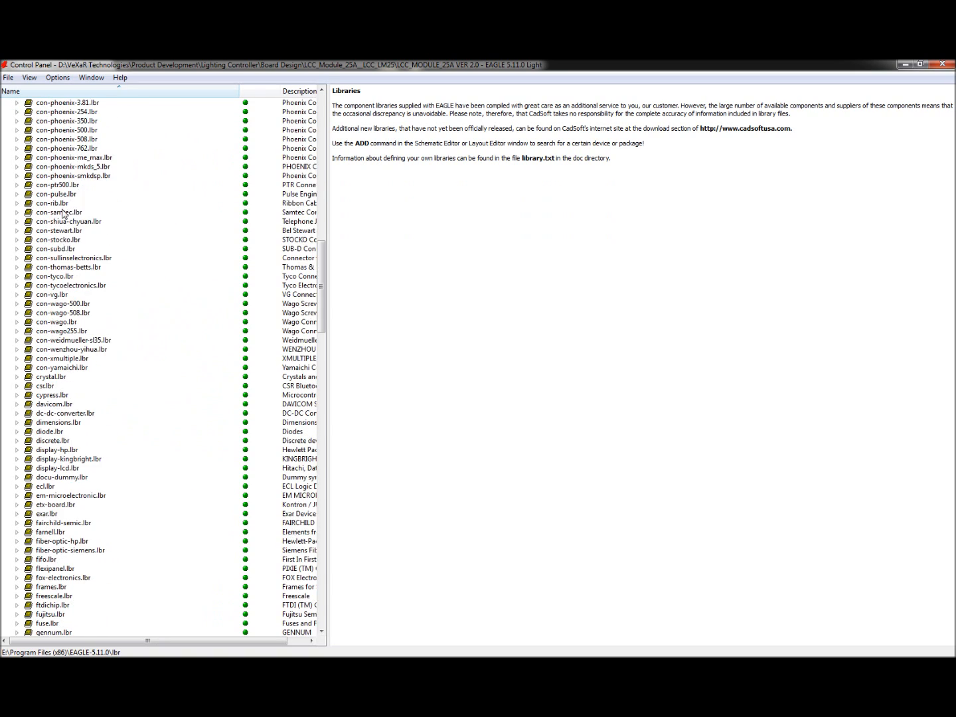
pyautogui.scroll(-17, 61, 221)
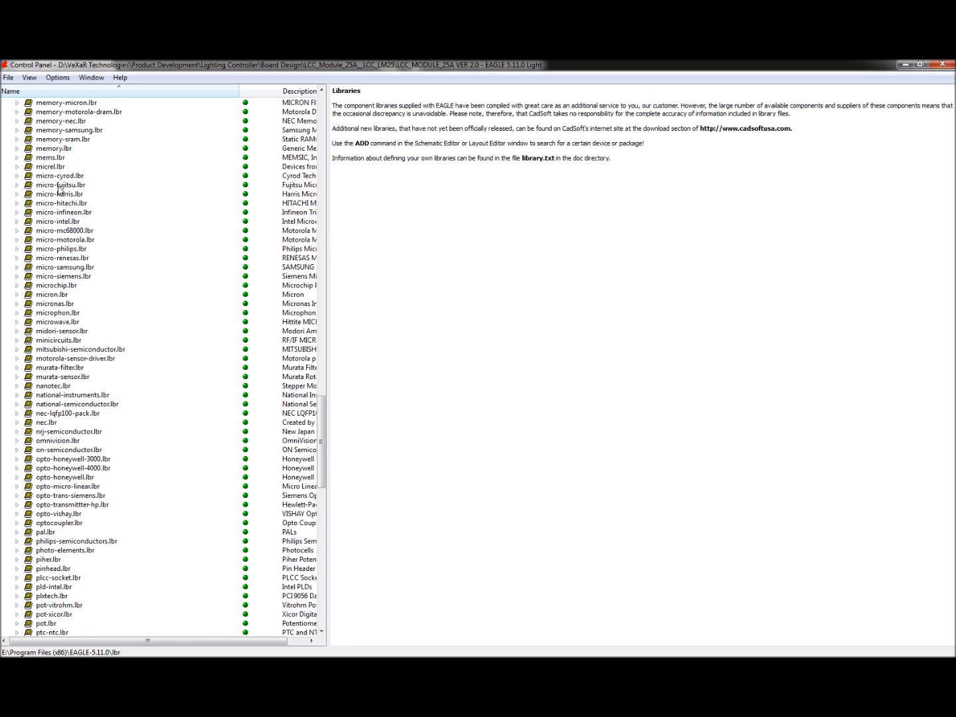
pyautogui.scroll(-4, 52, 169)
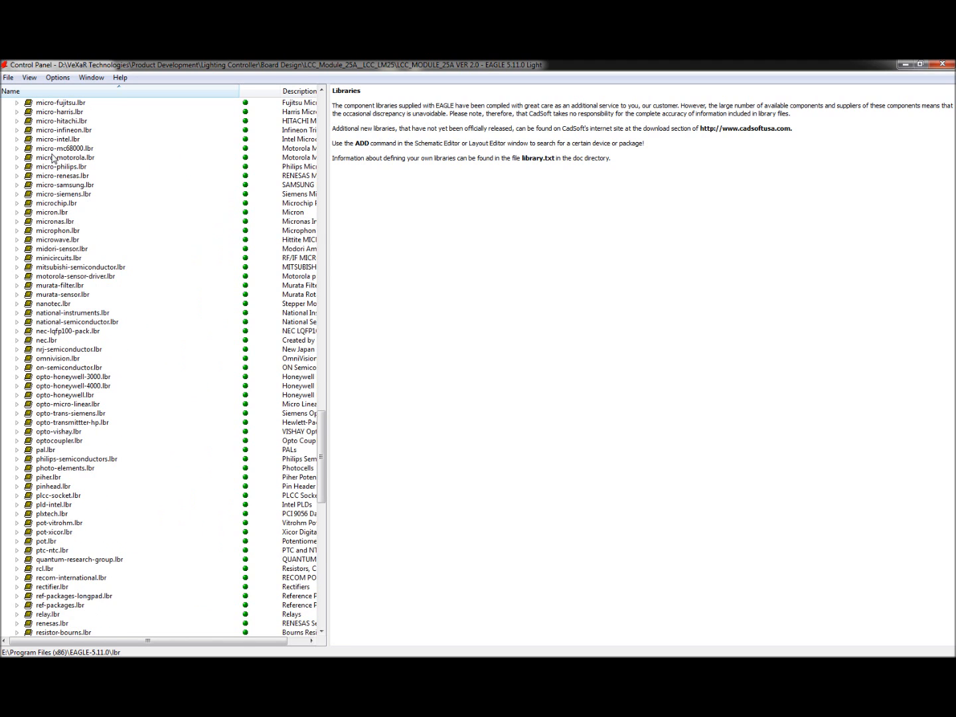
pyautogui.scroll(-3, 57, 358)
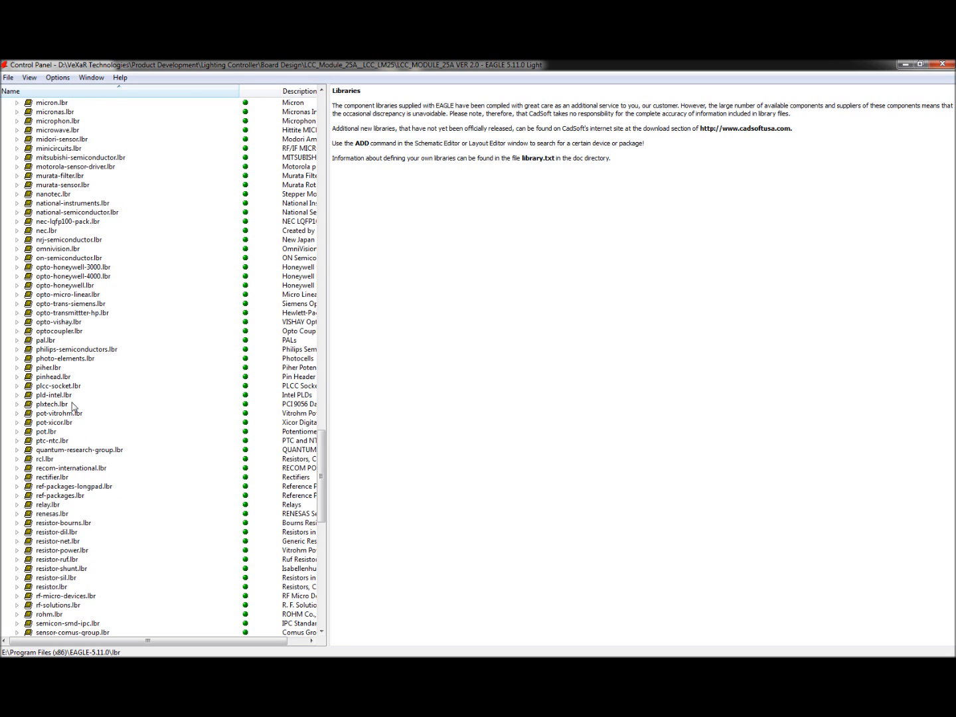
pyautogui.scroll(-3, 78, 471)
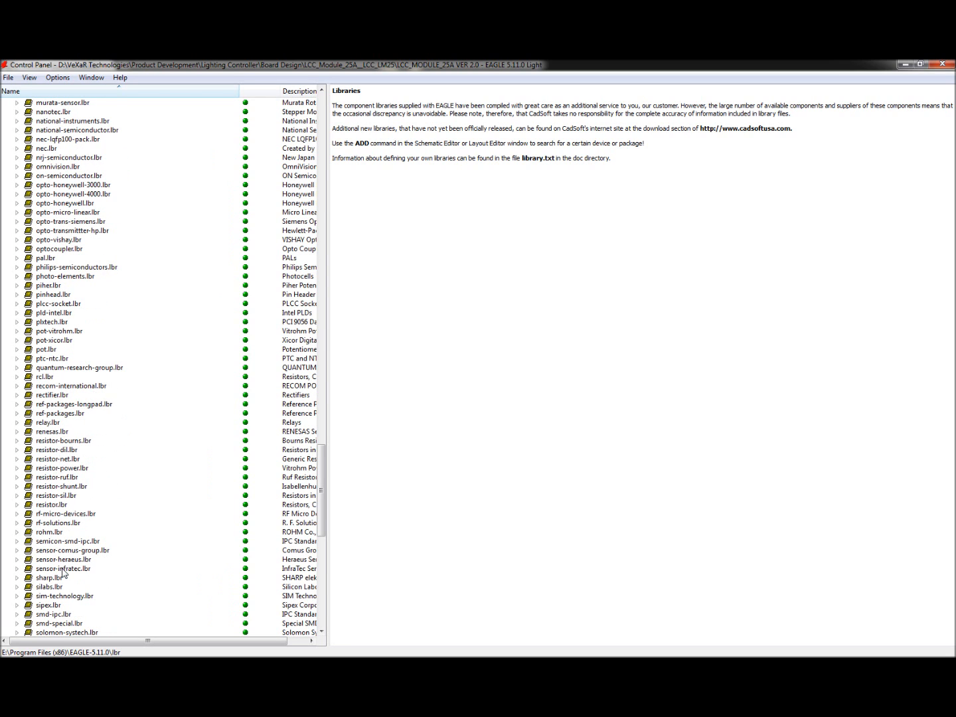
pyautogui.scroll(-11, 66, 574)
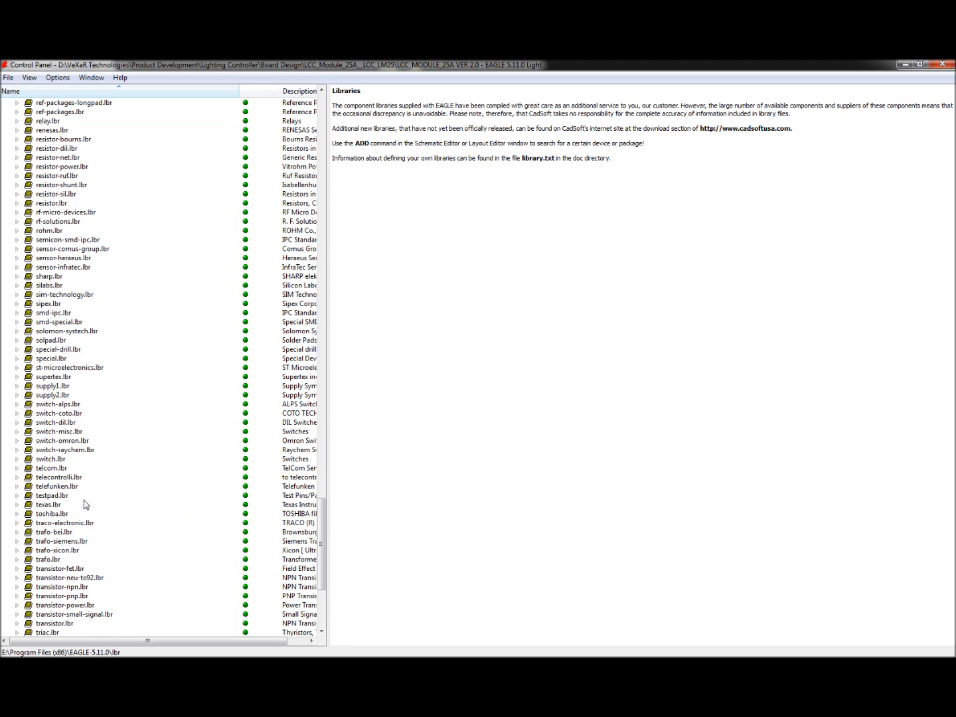
pyautogui.scroll(-6, 83, 509)
pyautogui.scroll(20, 81, 508)
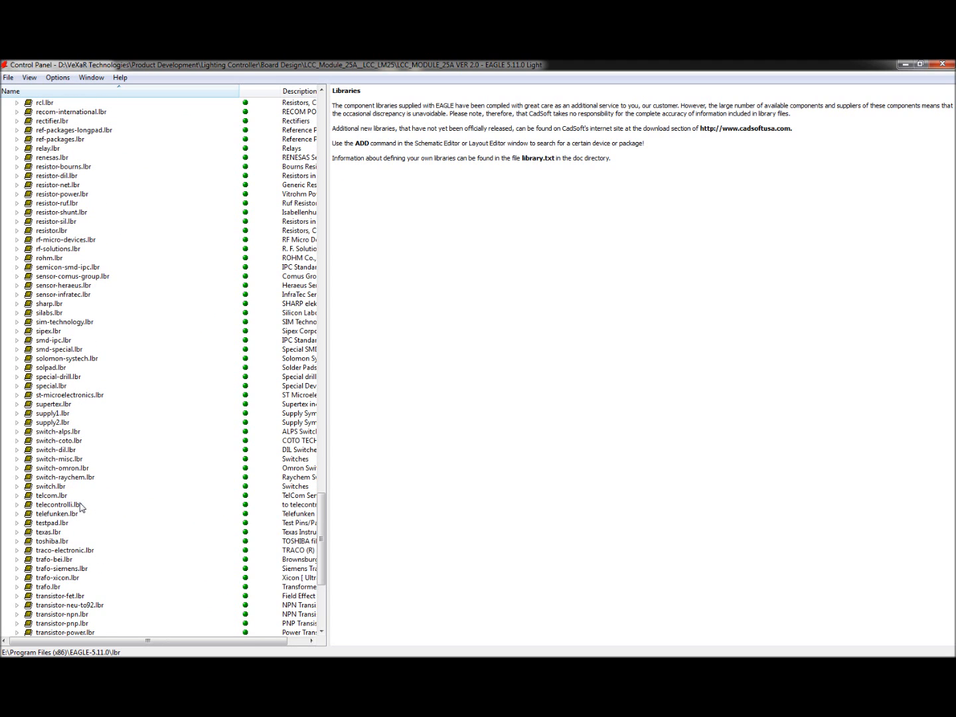
pyautogui.scroll(20, 93, 431)
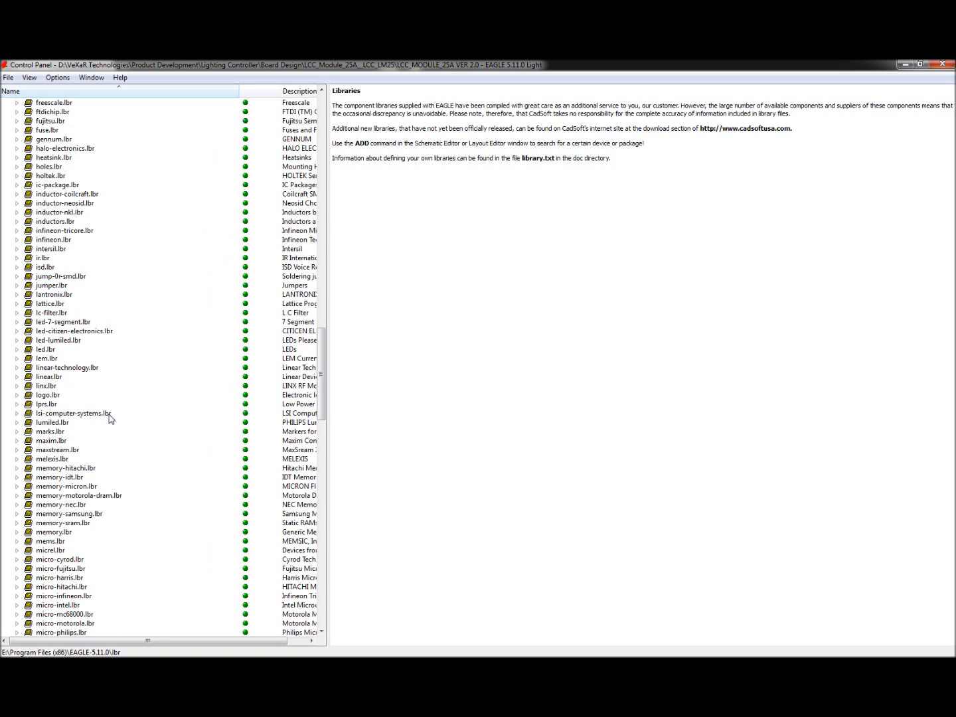
pyautogui.scroll(20, 110, 418)
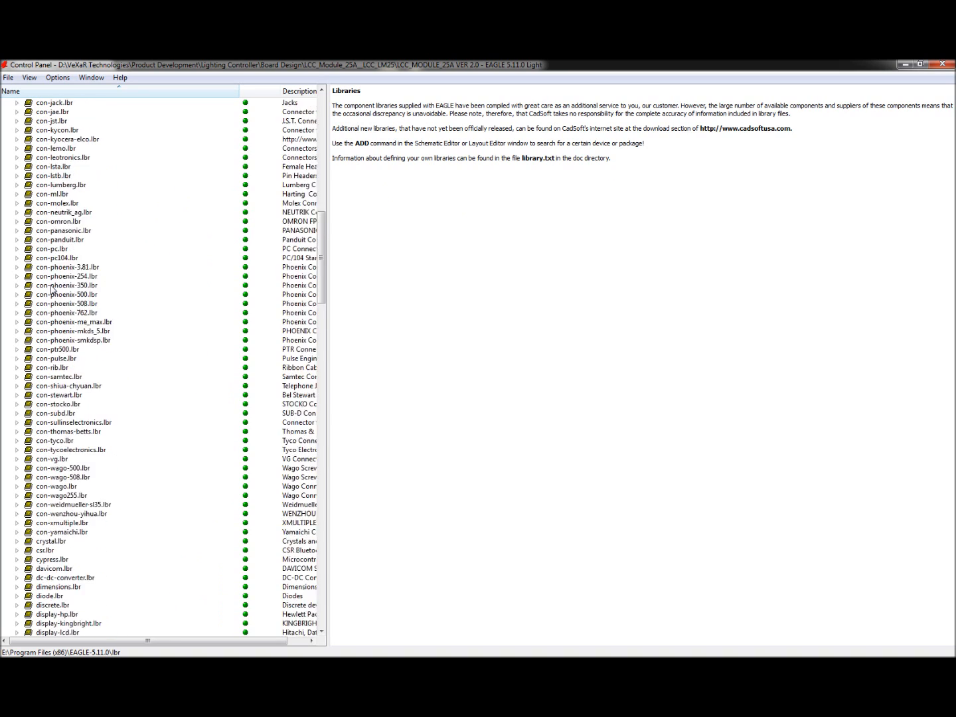
pyautogui.scroll(11, 44, 289)
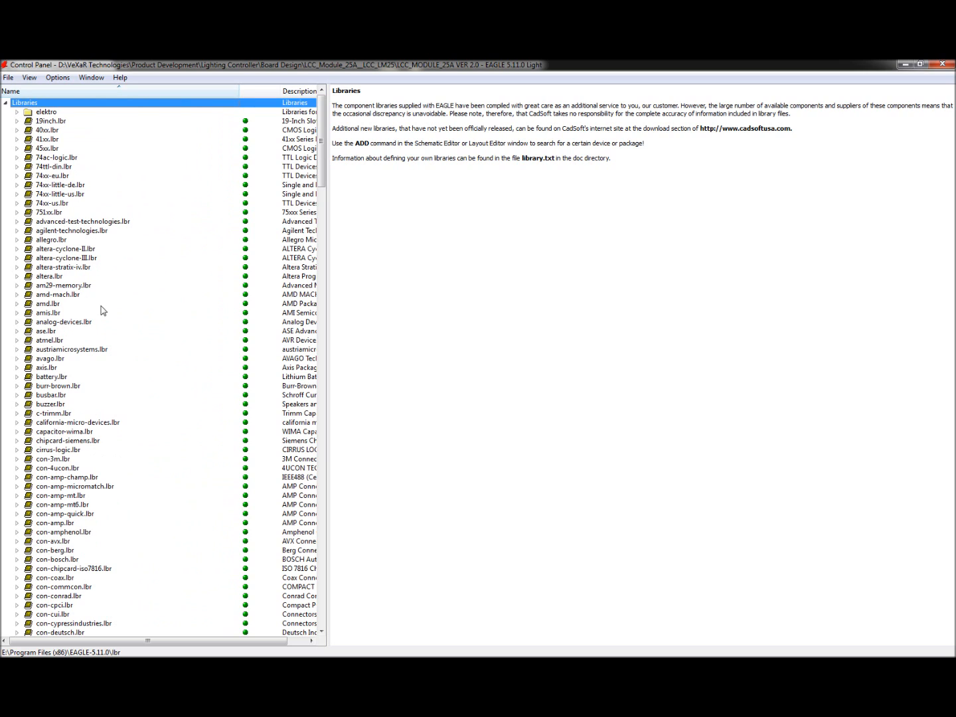
pyautogui.click(5, 103)
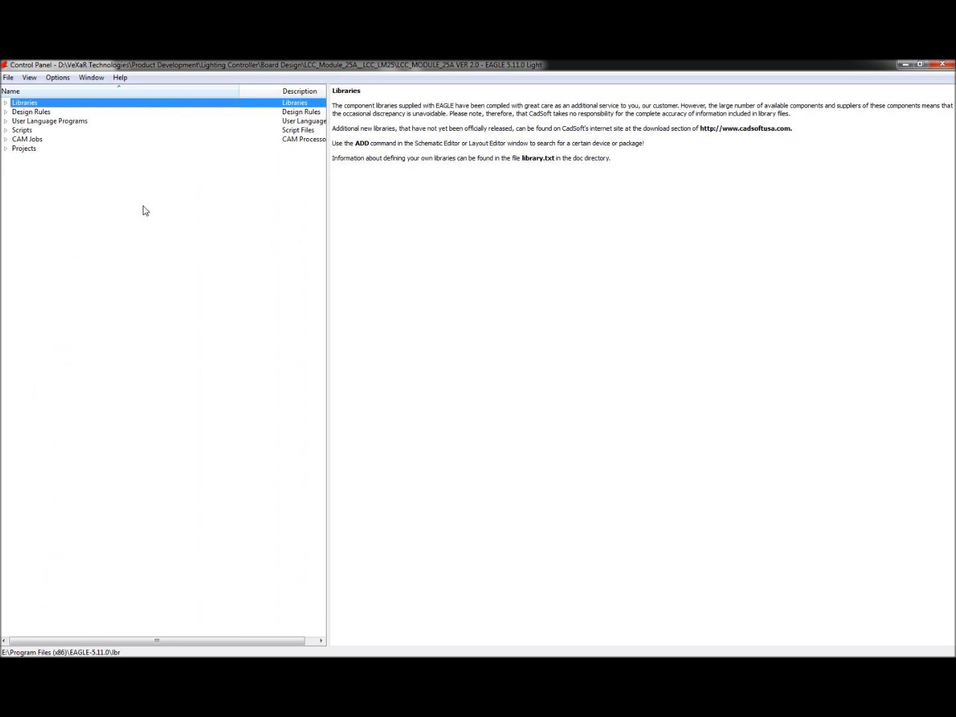
# Step: Expand Projects and open the Lesson 14 USB folder under You Tube Lessons to view its contents
pyautogui.click(6, 150)
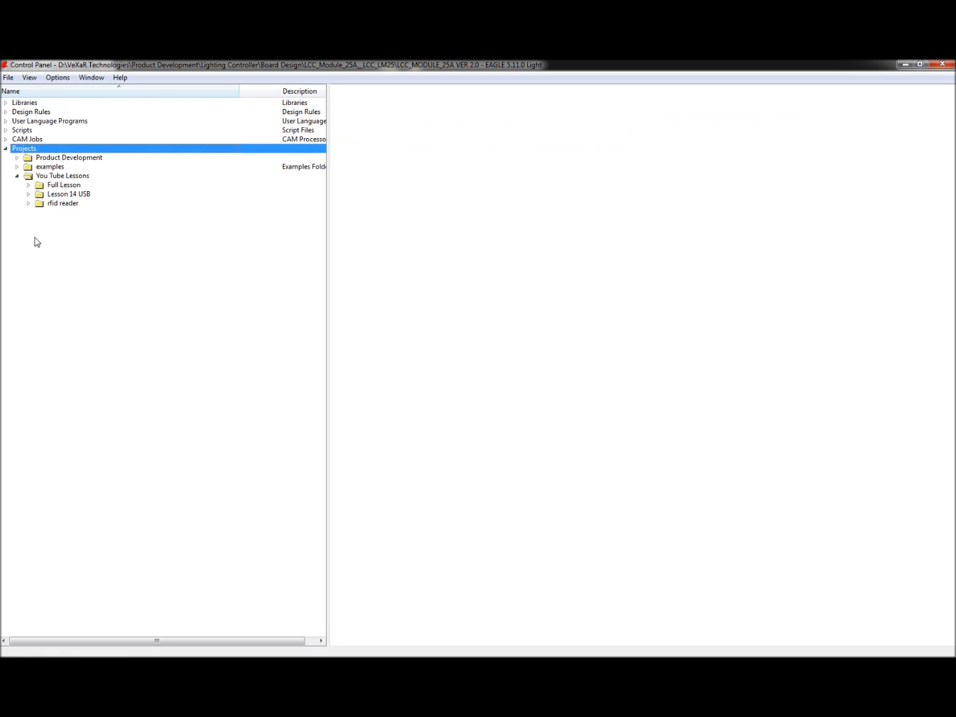
pyautogui.click(50, 196)
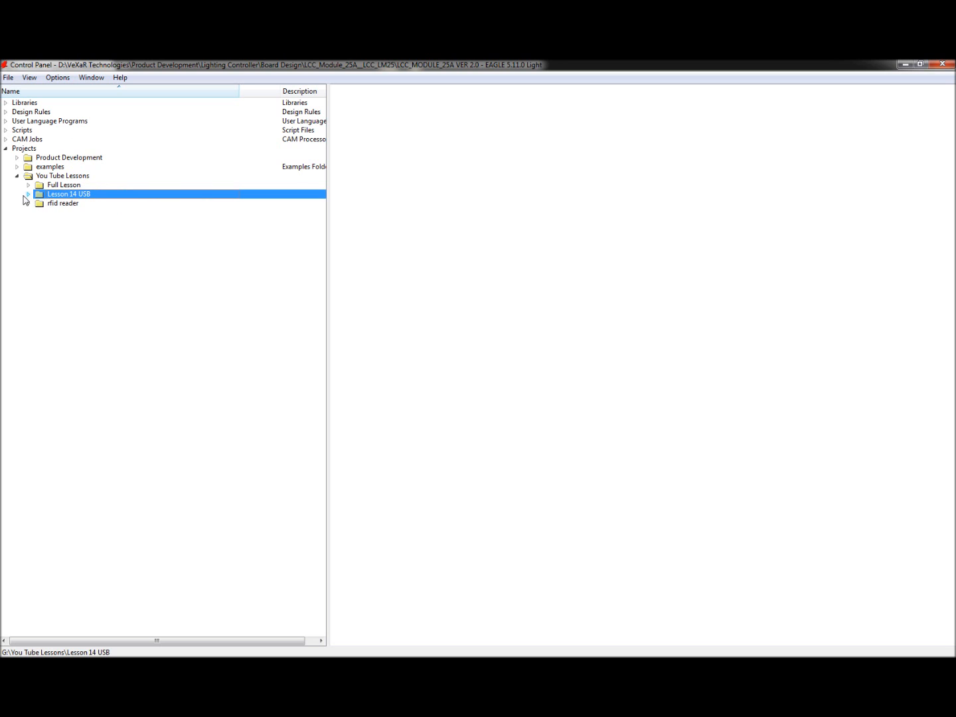
pyautogui.click(29, 194)
pyautogui.rightClick(69, 198)
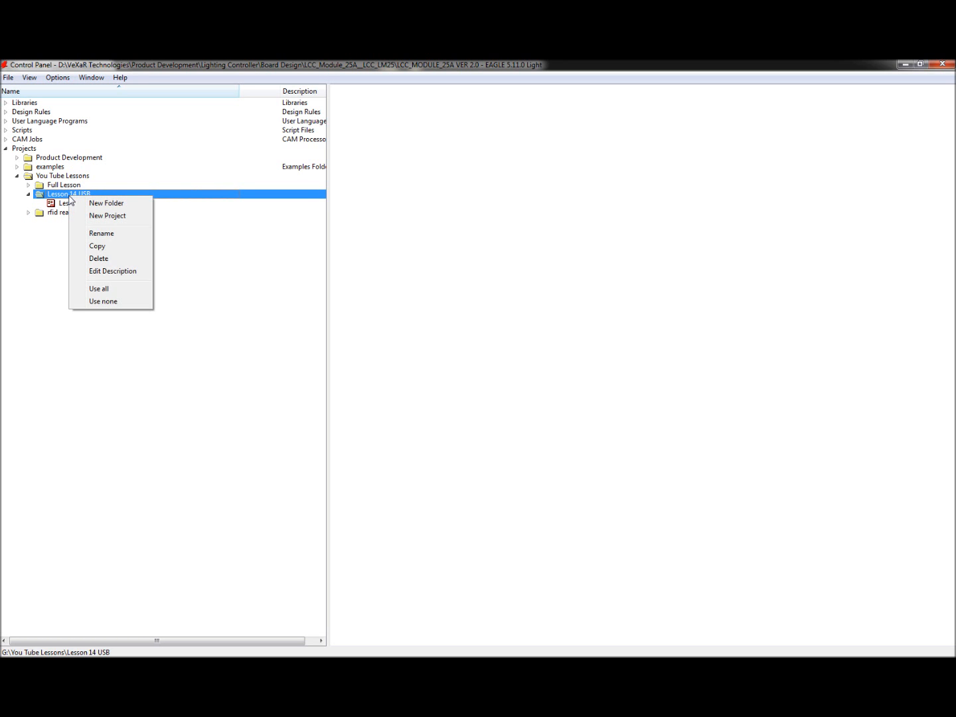
pyautogui.click(37, 252)
pyautogui.rightClick(57, 198)
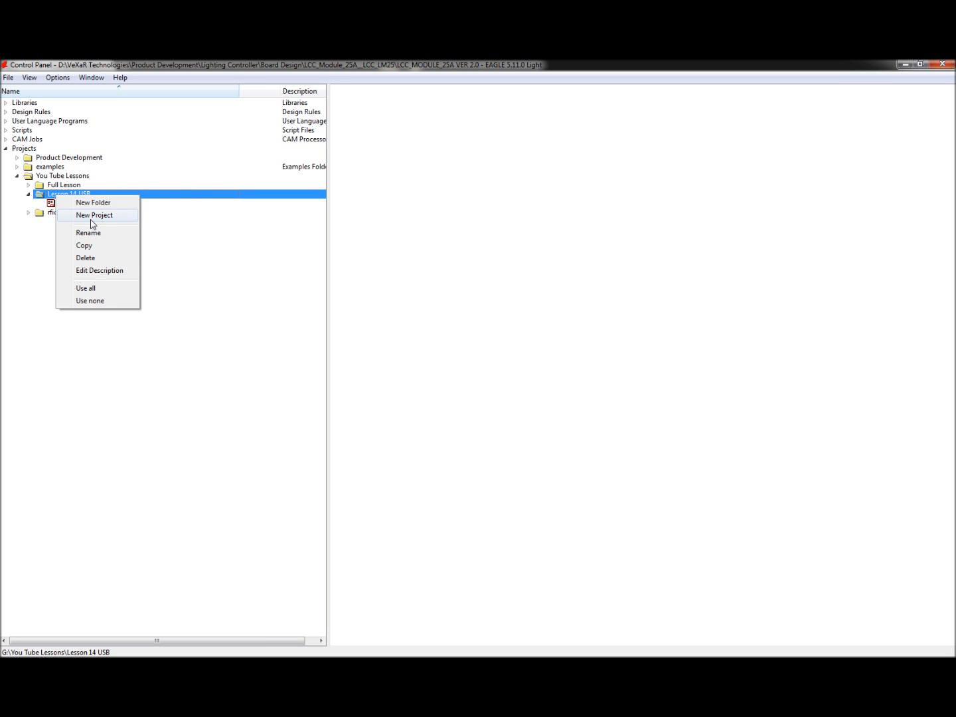
pyautogui.click(19, 264)
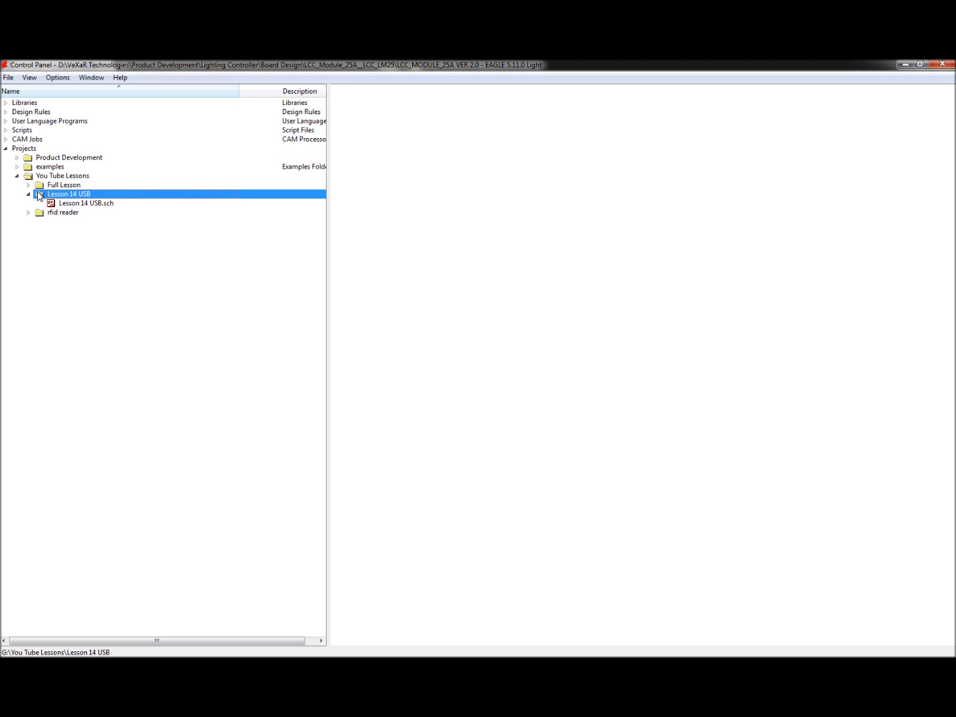
# Step: Create a new schematic and maximize its editor window
pyautogui.click(8, 77)
pyautogui.moveTo(33, 93)
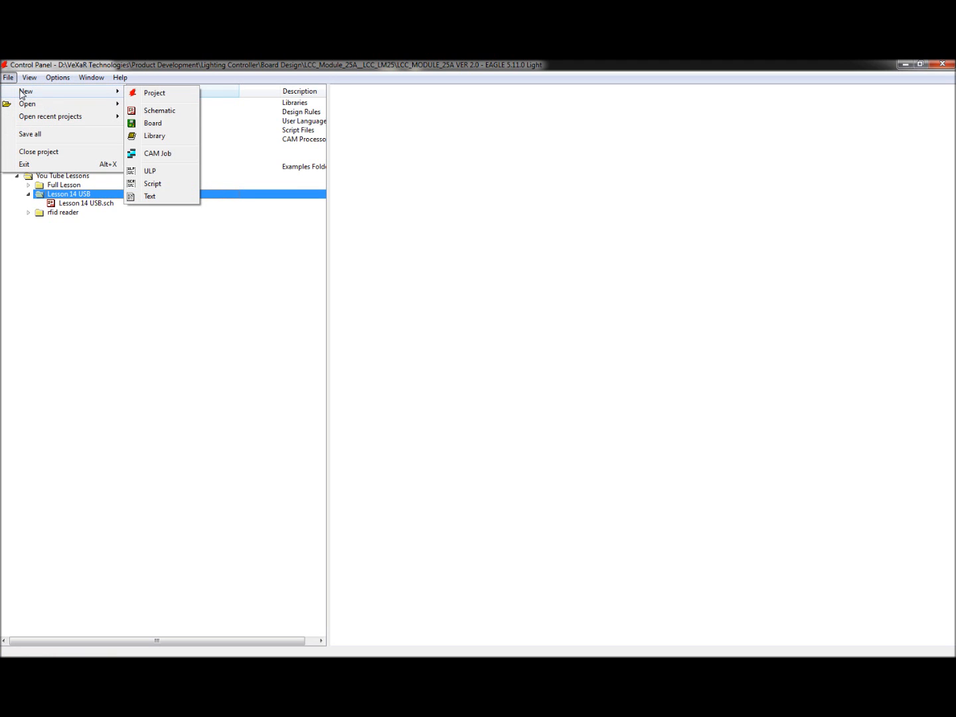
pyautogui.click(166, 113)
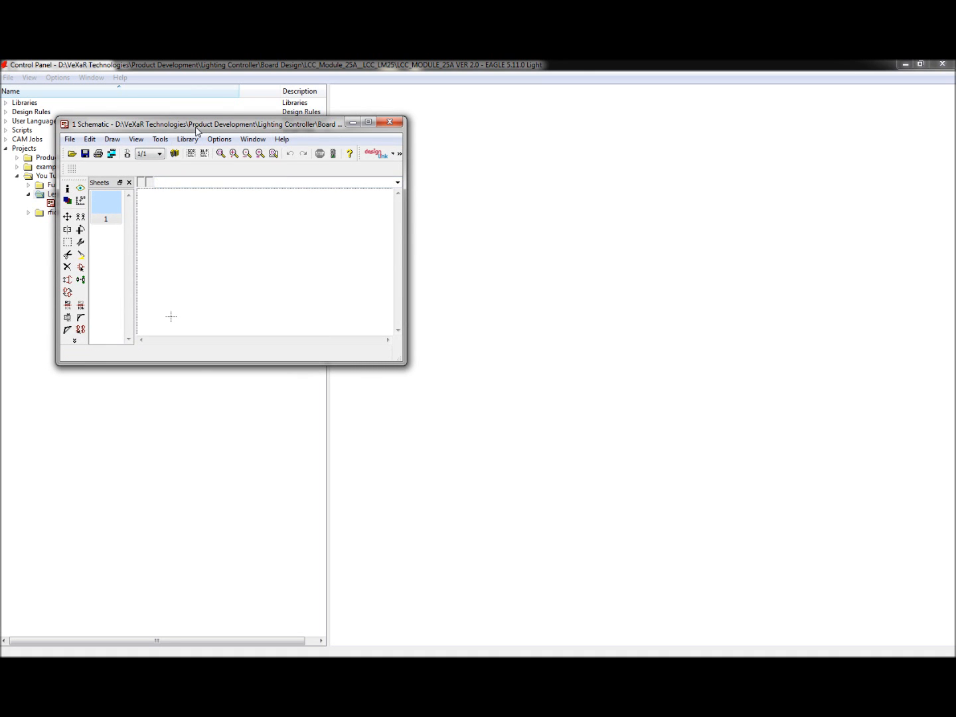
pyautogui.moveTo(193, 128); pyautogui.dragTo(432, 203)
pyautogui.doubleClick(432, 202)
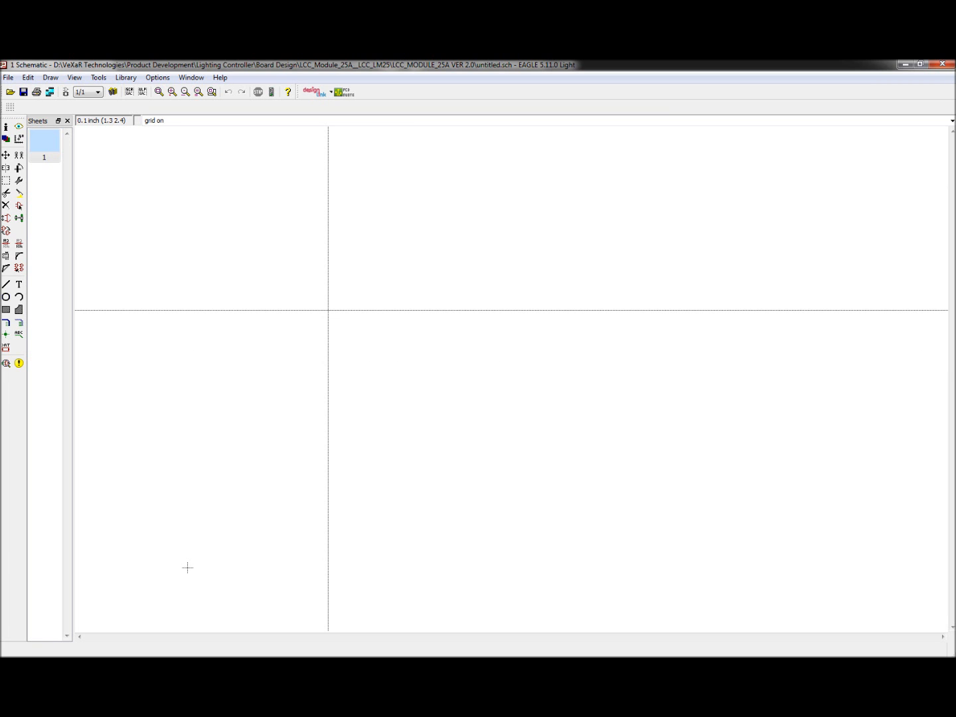
# Step: Turn on the schematic grid display
pyautogui.press('Return')
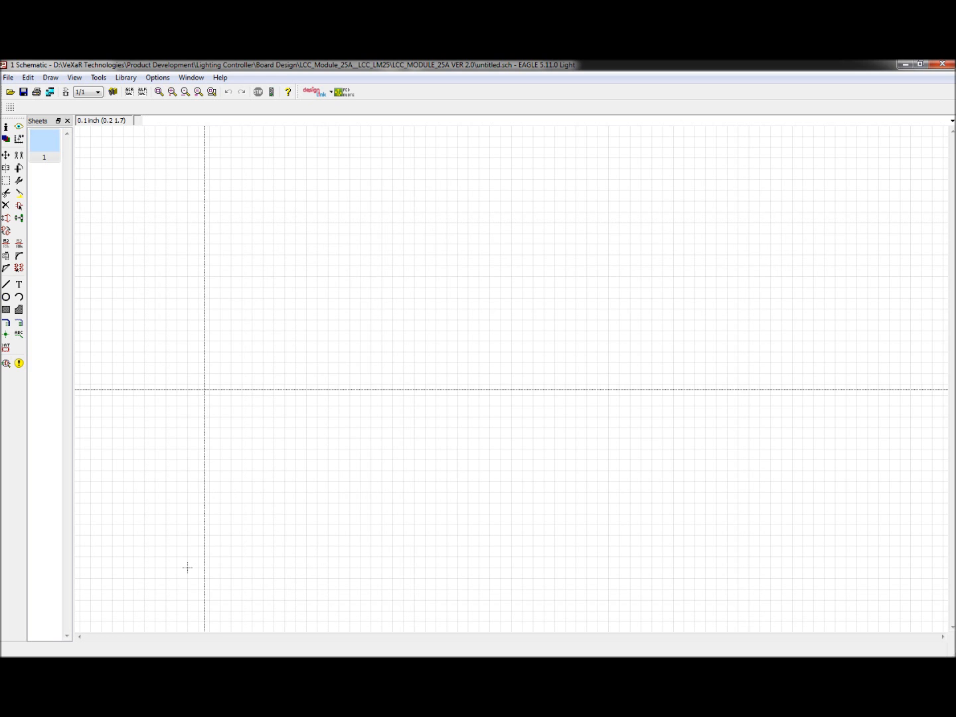
pyautogui.click(10, 108)
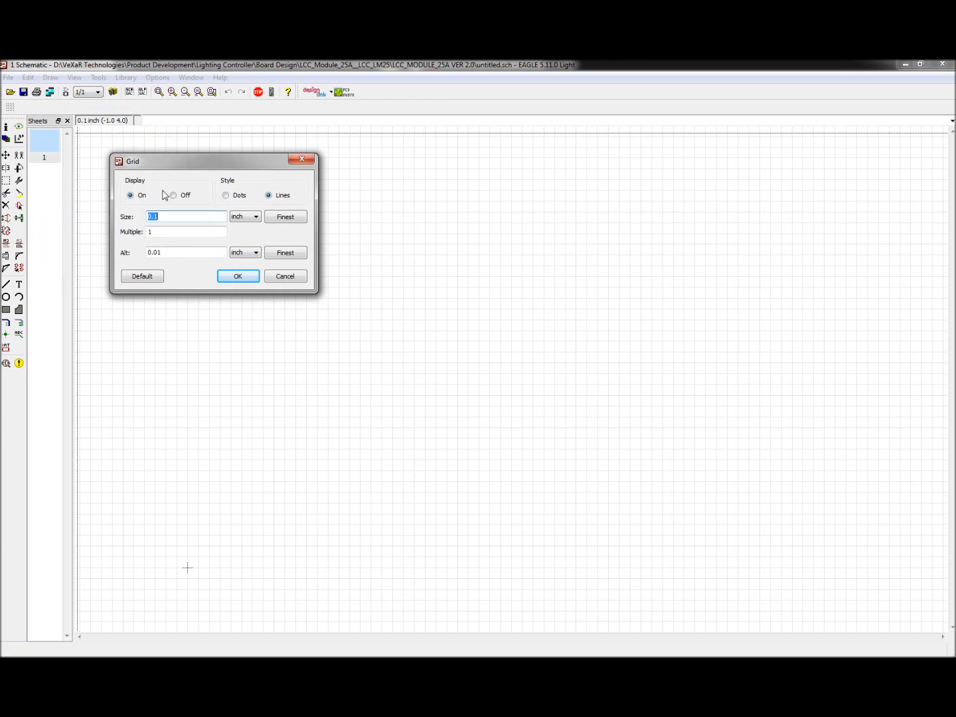
pyautogui.click(185, 195)
pyautogui.click(147, 195)
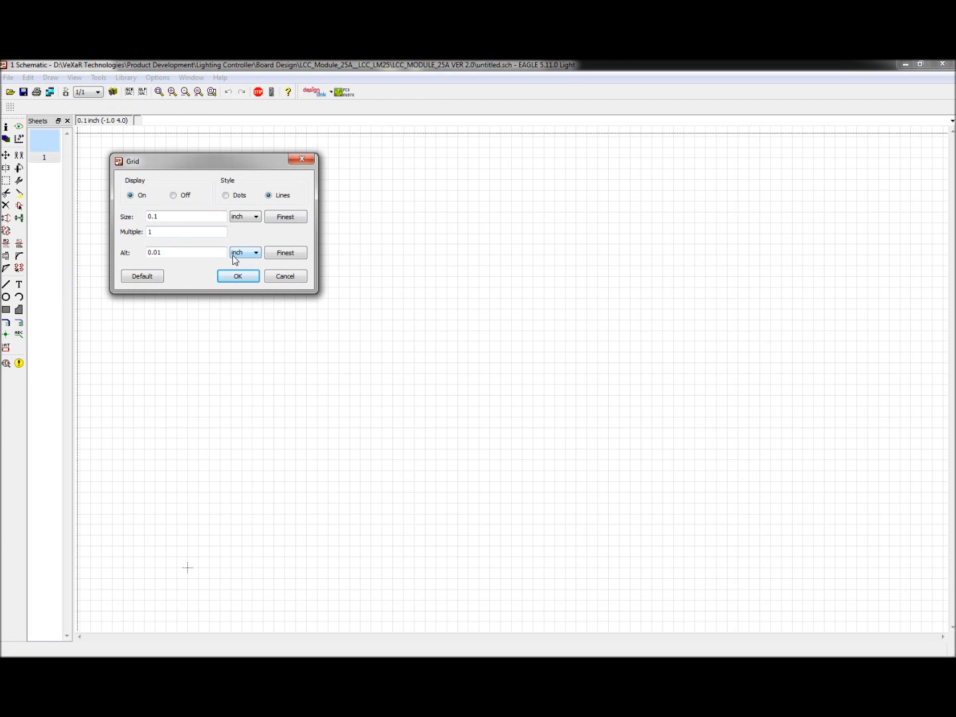
pyautogui.click(284, 276)
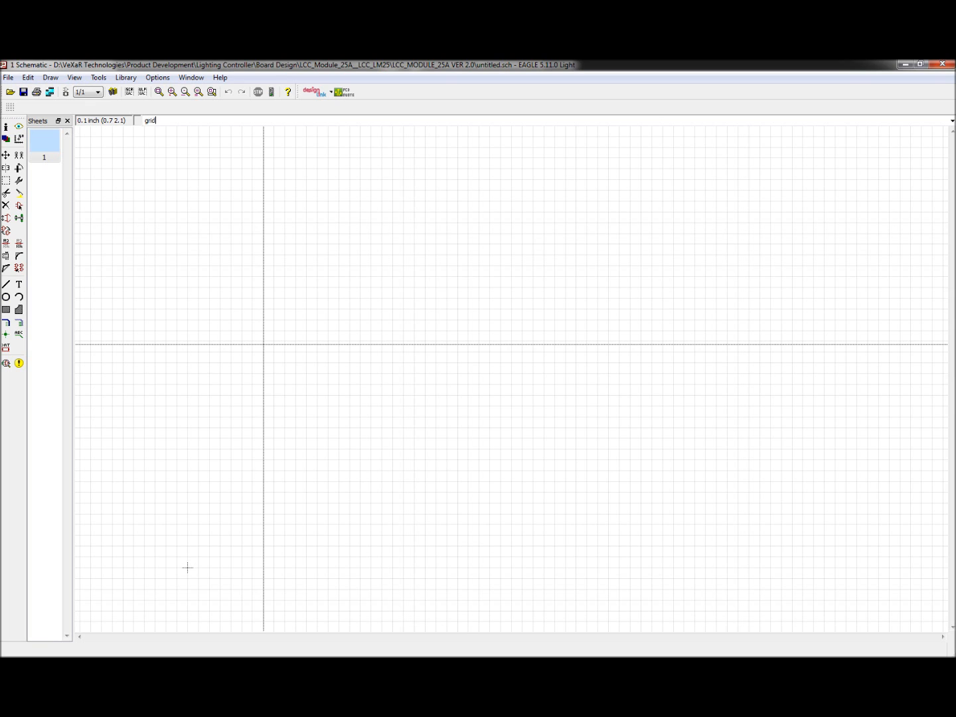
pyautogui.write('il')
pyautogui.press('Return')
pyautogui.press('Return')
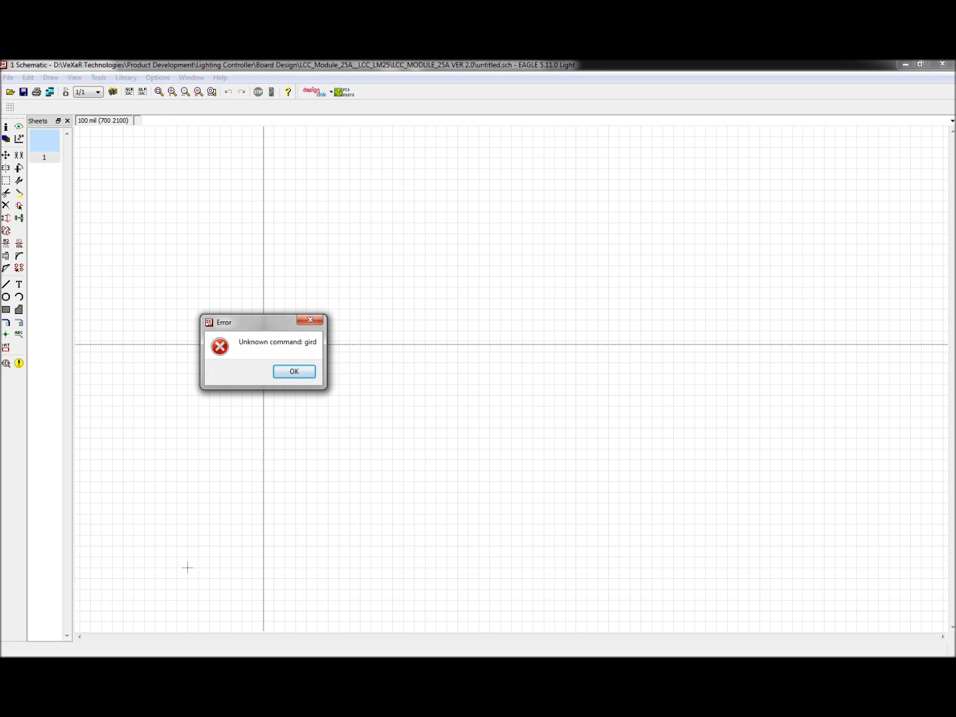
pyautogui.press('Return')
pyautogui.press('Return')
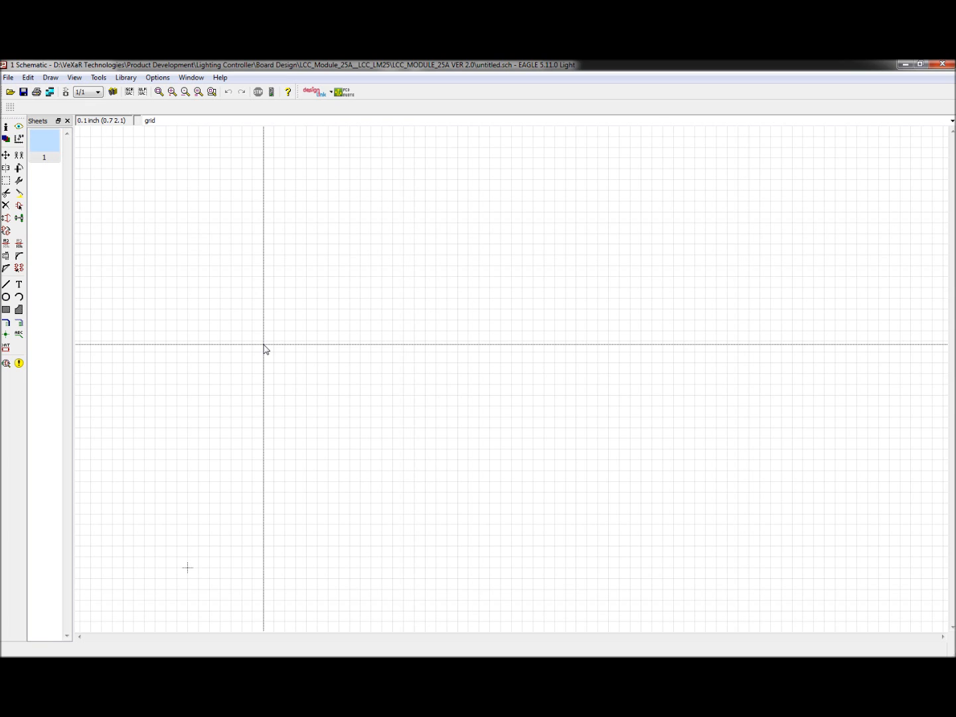
# Step: Switch the grid units to mil with the grid command
pyautogui.write('grid mil')
pyautogui.press('Return')
pyautogui.write('0')
pyautogui.press('Return')
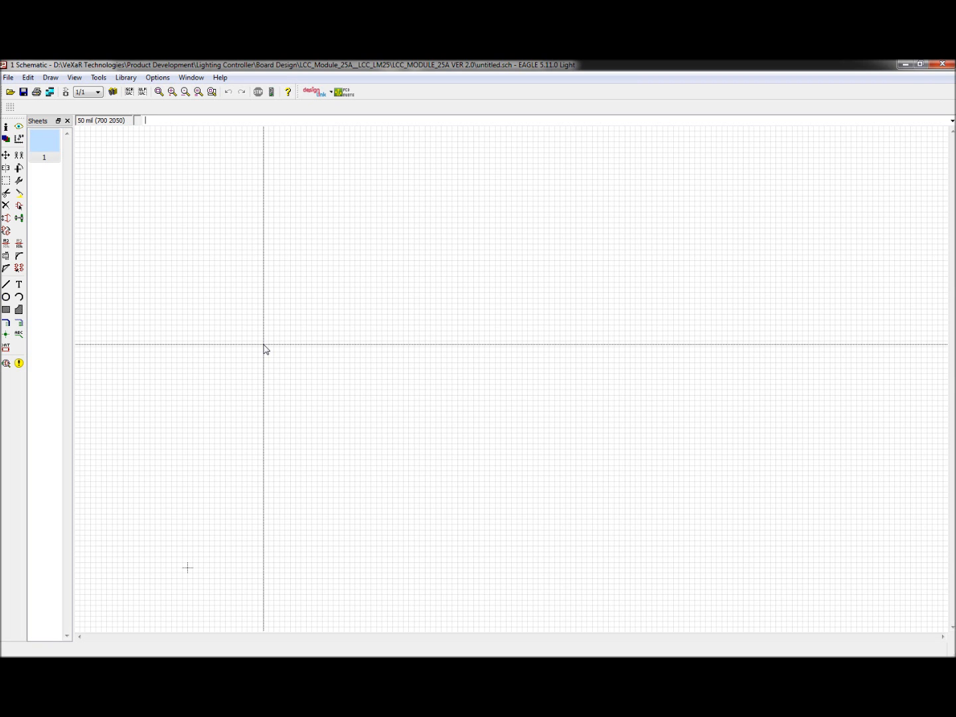
pyautogui.press('Return')
pyautogui.scroll(-2, 213, 333)
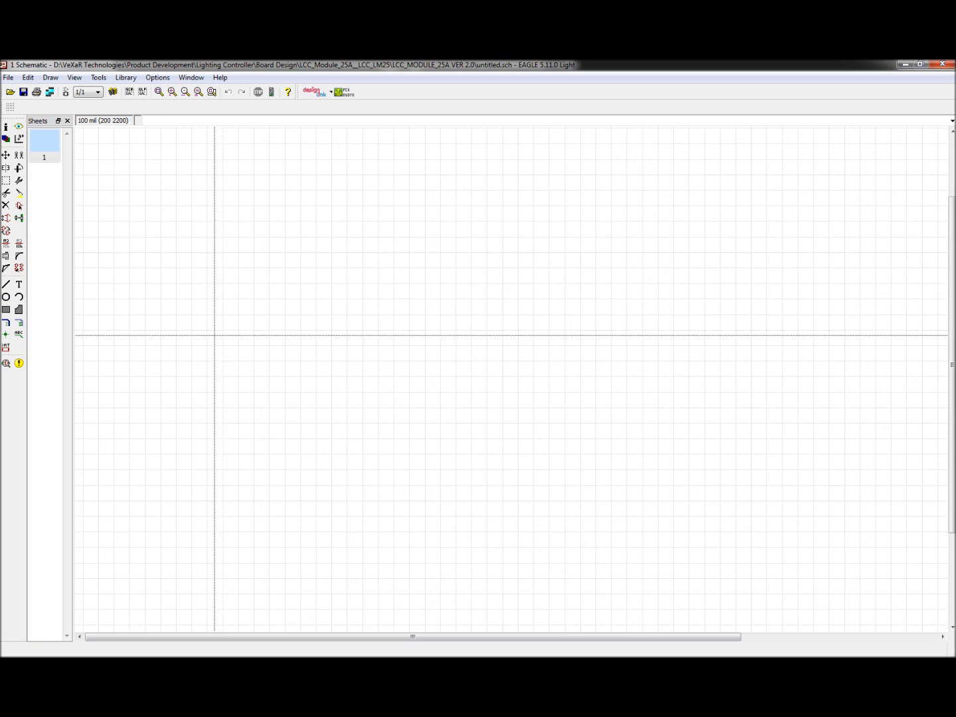
pyautogui.scroll(1, 296, 477)
pyautogui.scroll(-2, 210, 460)
pyautogui.scroll(2, 316, 299)
pyautogui.scroll(-1, 220, 385)
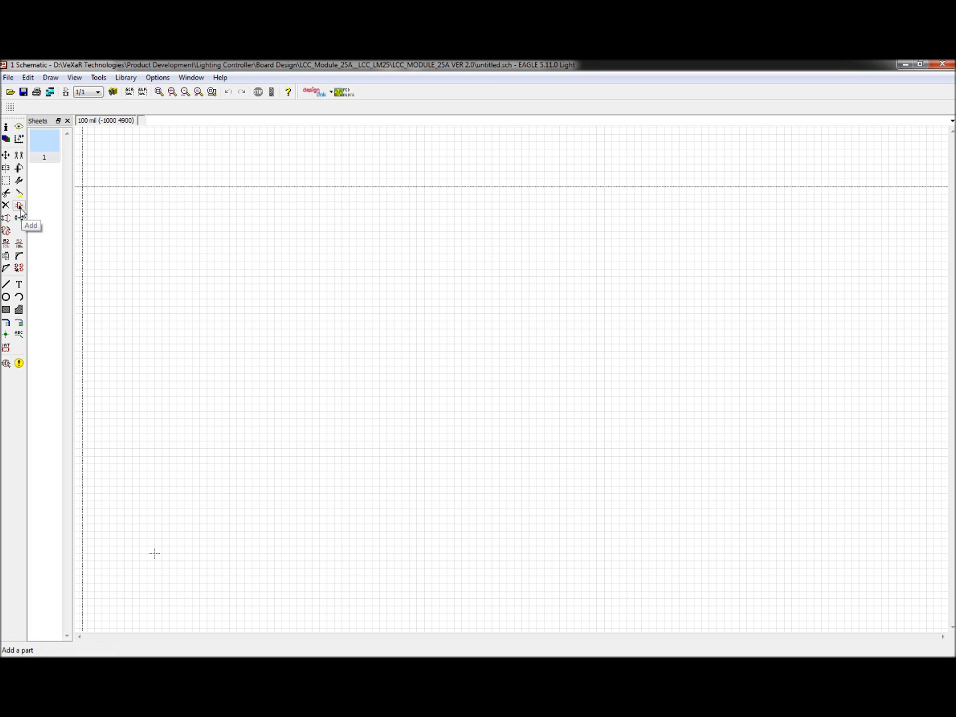
# Step: Open the Add part dialog and browse the library list toward the frames library
pyautogui.click(20, 207)
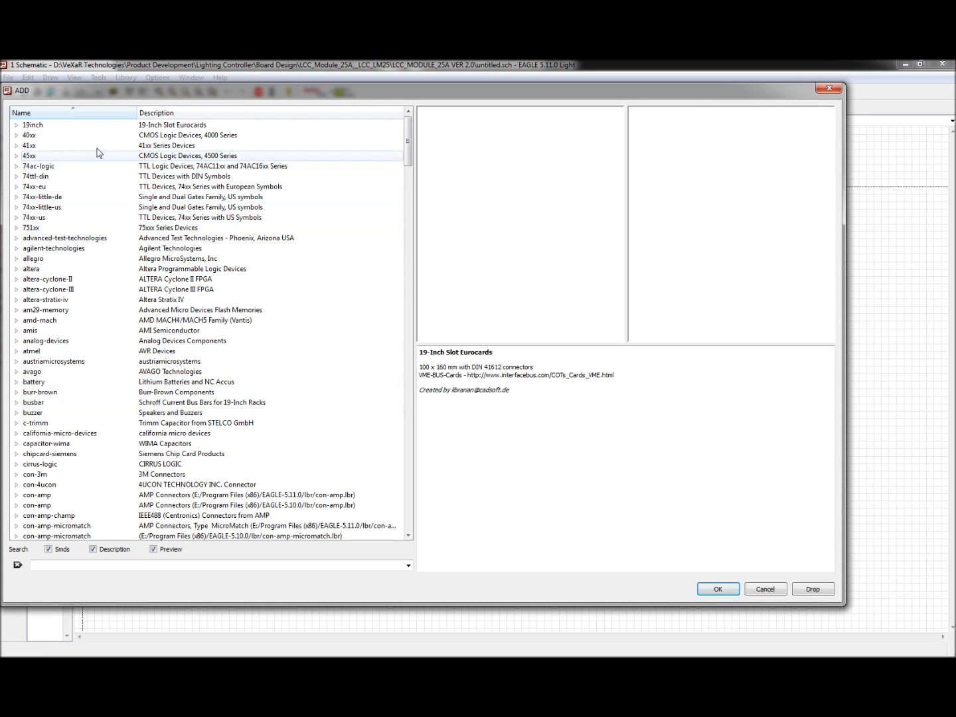
pyautogui.scroll(-7, 73, 281)
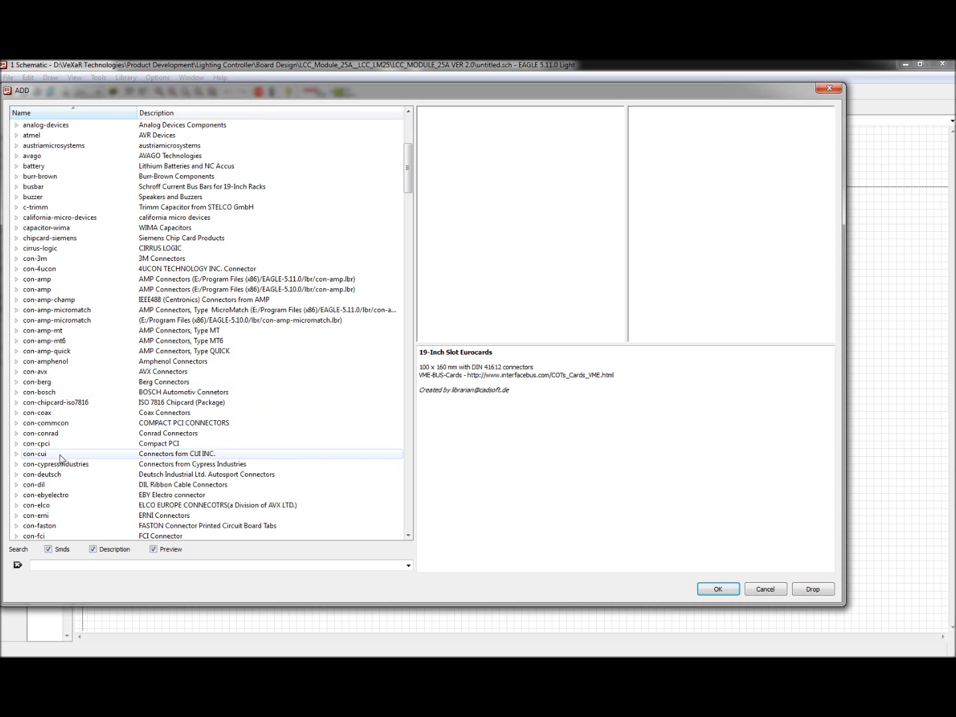
pyautogui.scroll(-7, 95, 179)
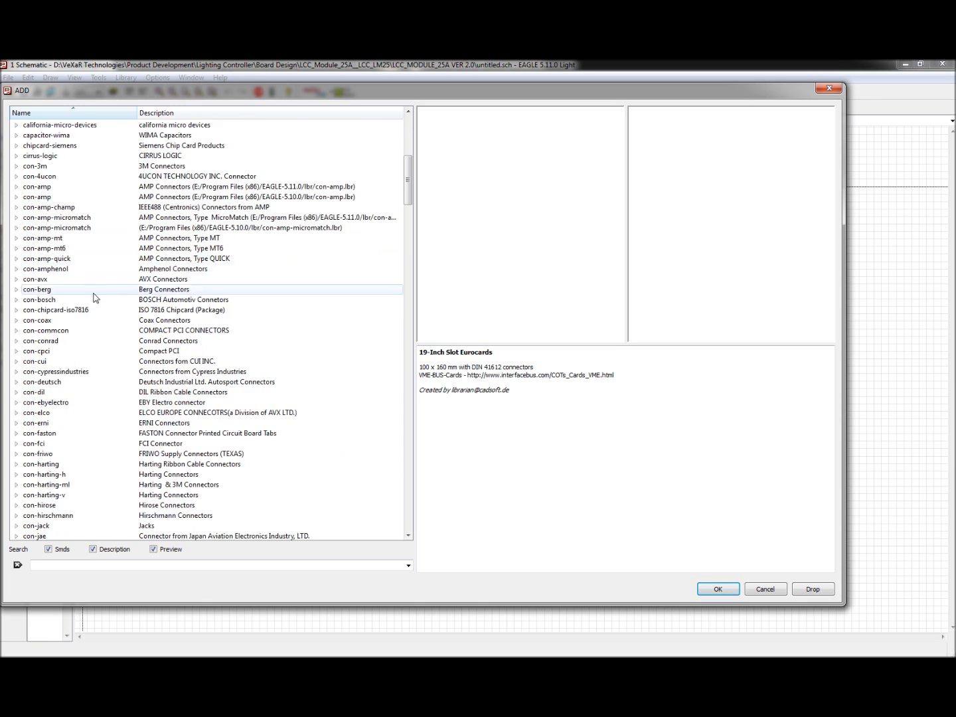
pyautogui.scroll(2, 133, 345)
pyautogui.scroll(8, 152, 352)
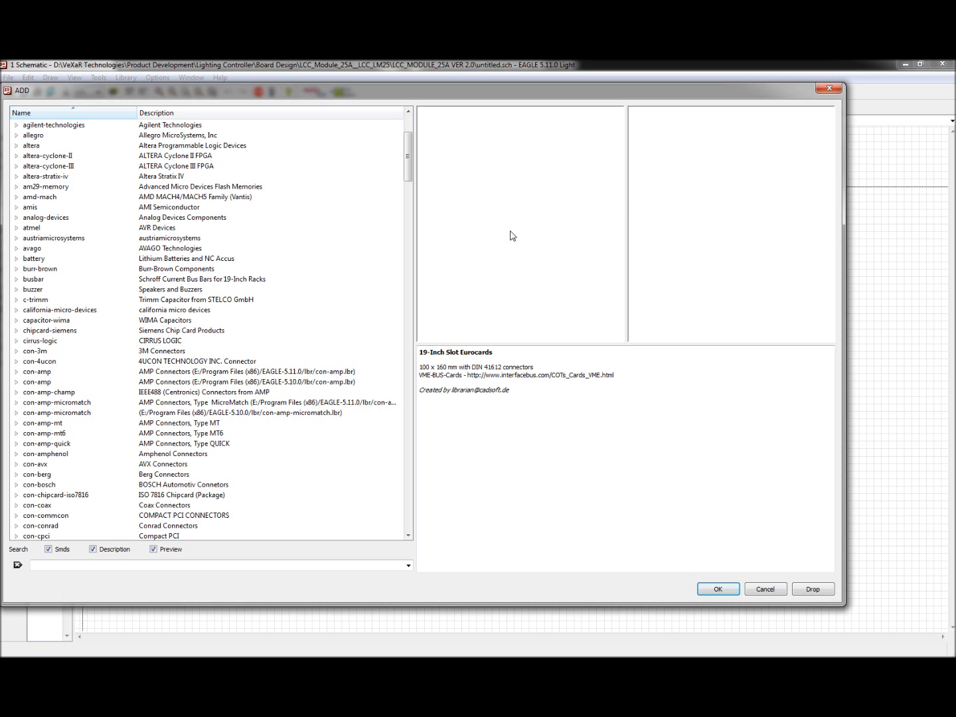
pyautogui.scroll(4, 153, 250)
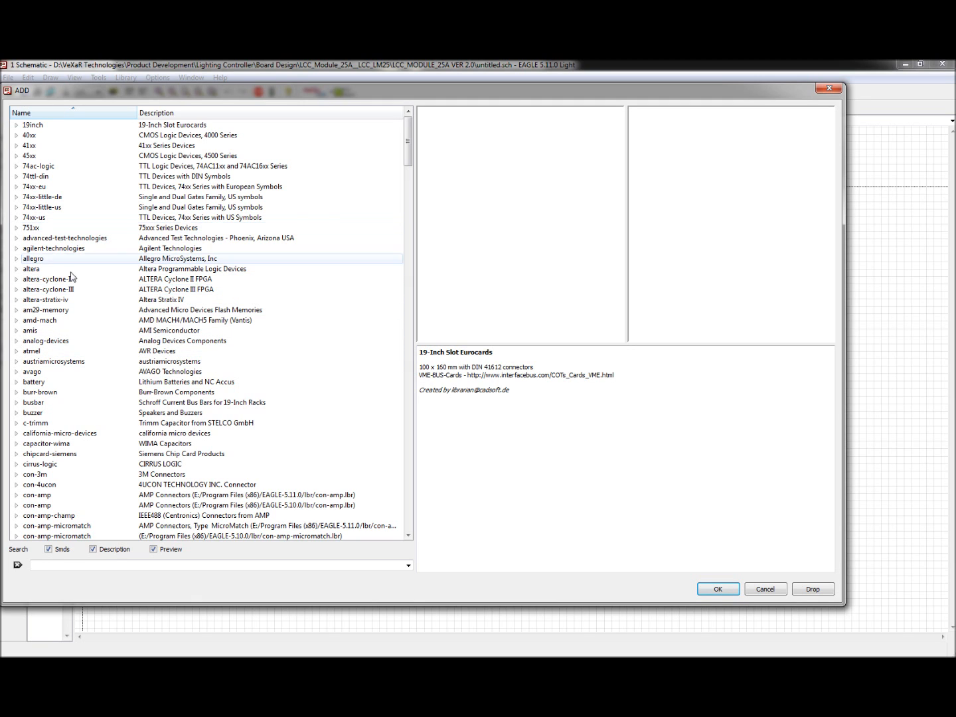
pyautogui.click(96, 228)
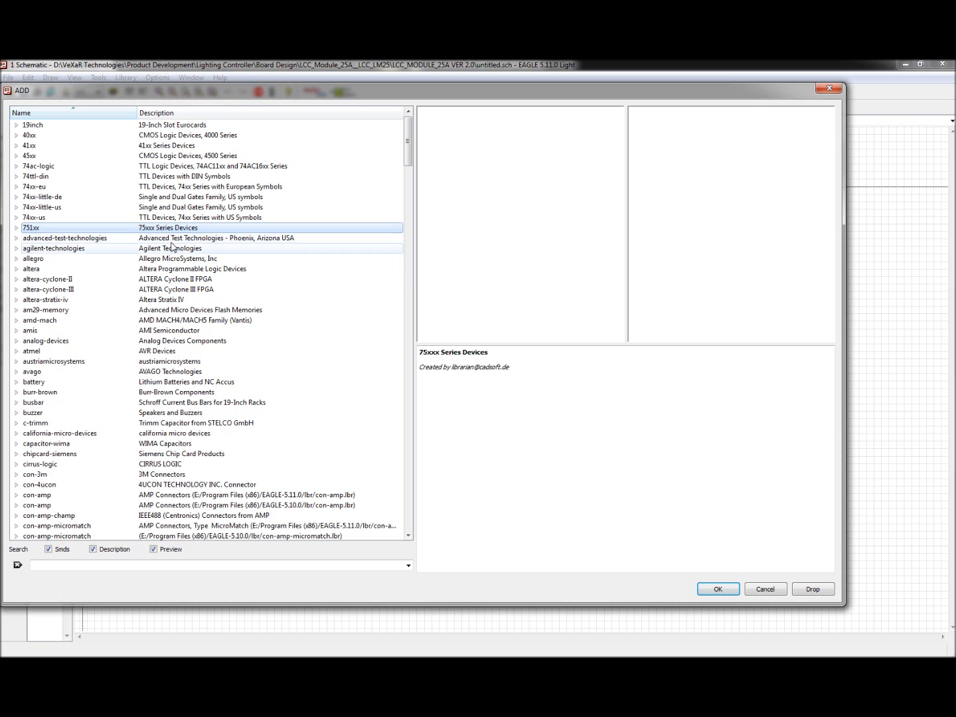
pyautogui.press('f')
pyautogui.scroll(-10, 85, 506)
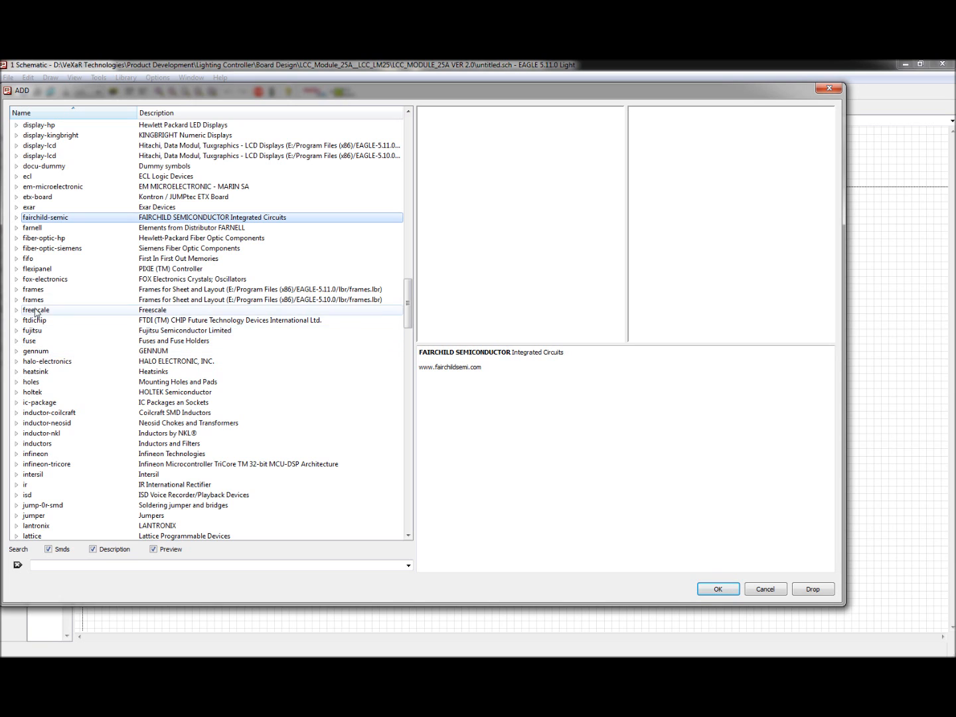
# Step: Expand the frames library, preview the A3 frames, and place the A3L-LOC landscape frame on the sheet
pyautogui.doubleClick(22, 291)
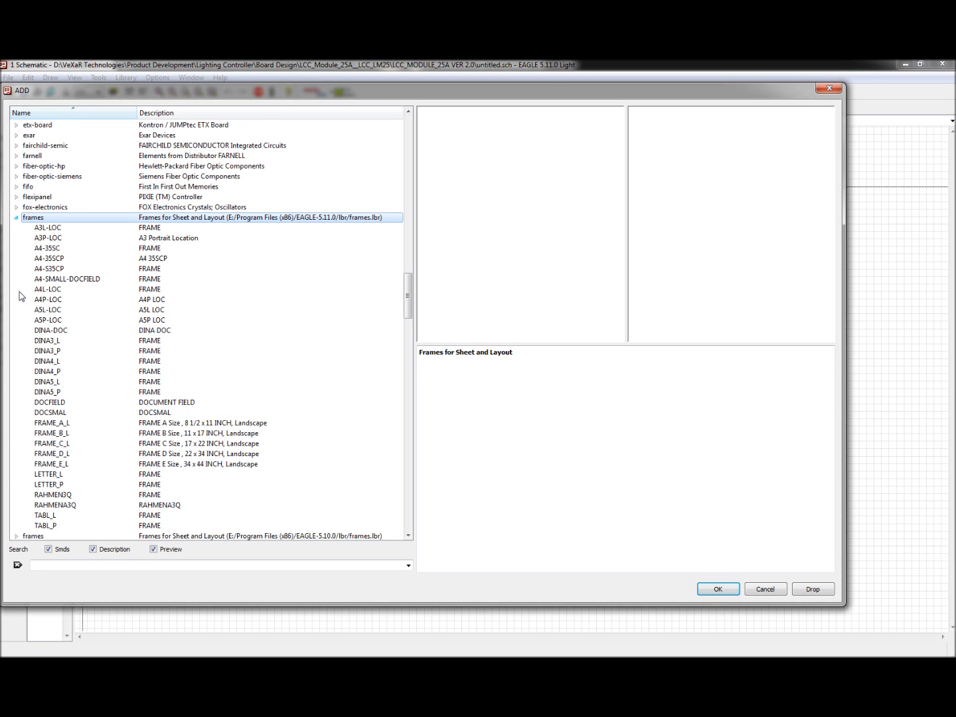
pyautogui.click(73, 228)
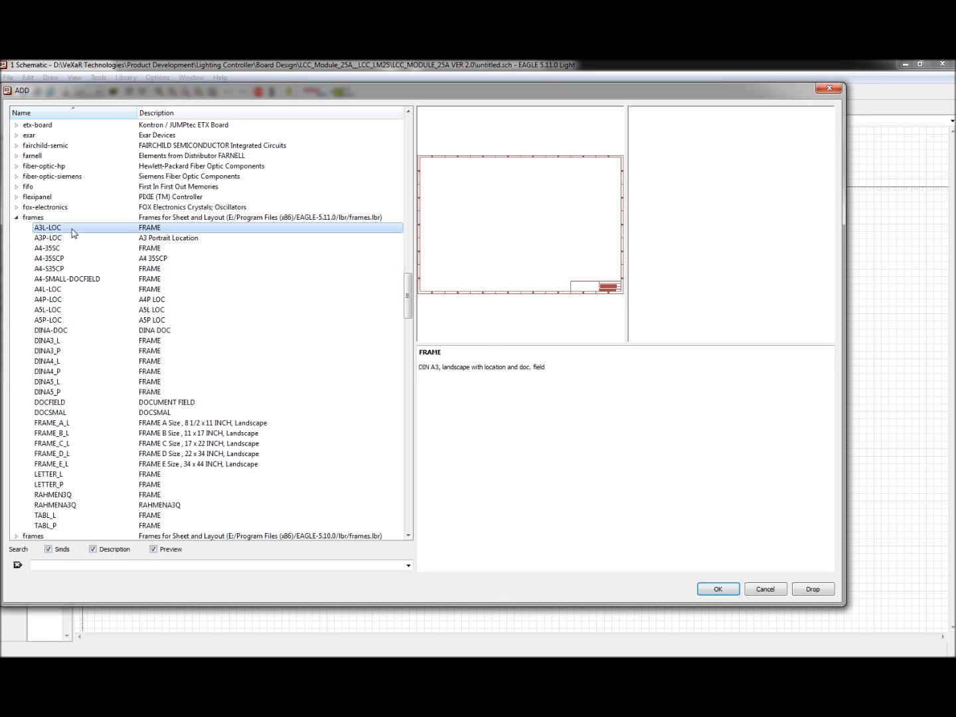
pyautogui.click(73, 238)
pyautogui.click(73, 249)
pyautogui.click(72, 241)
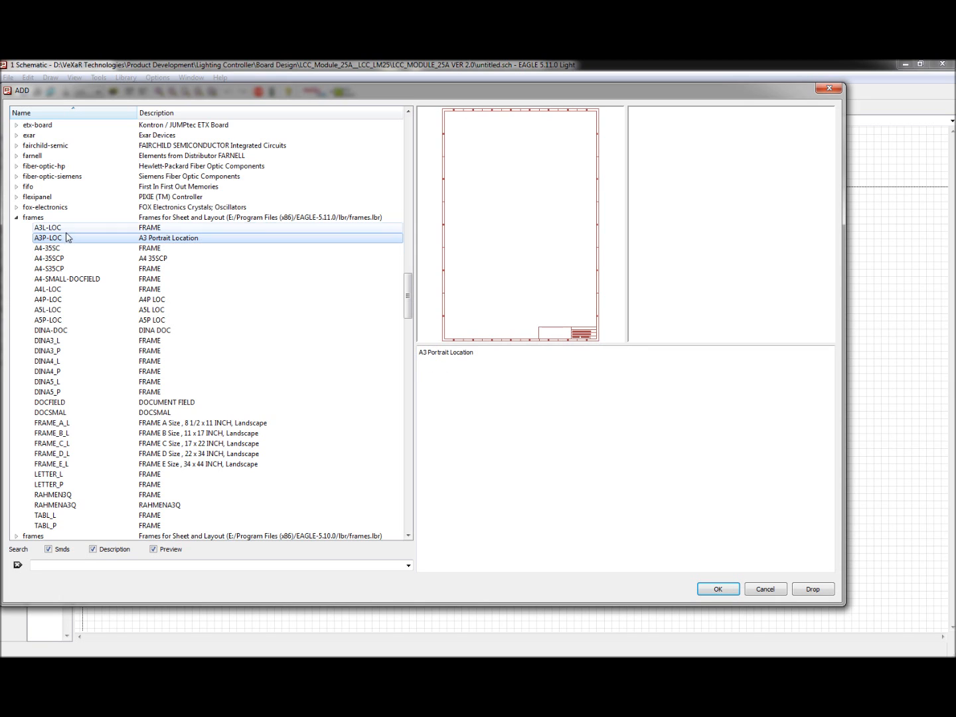
pyautogui.click(68, 228)
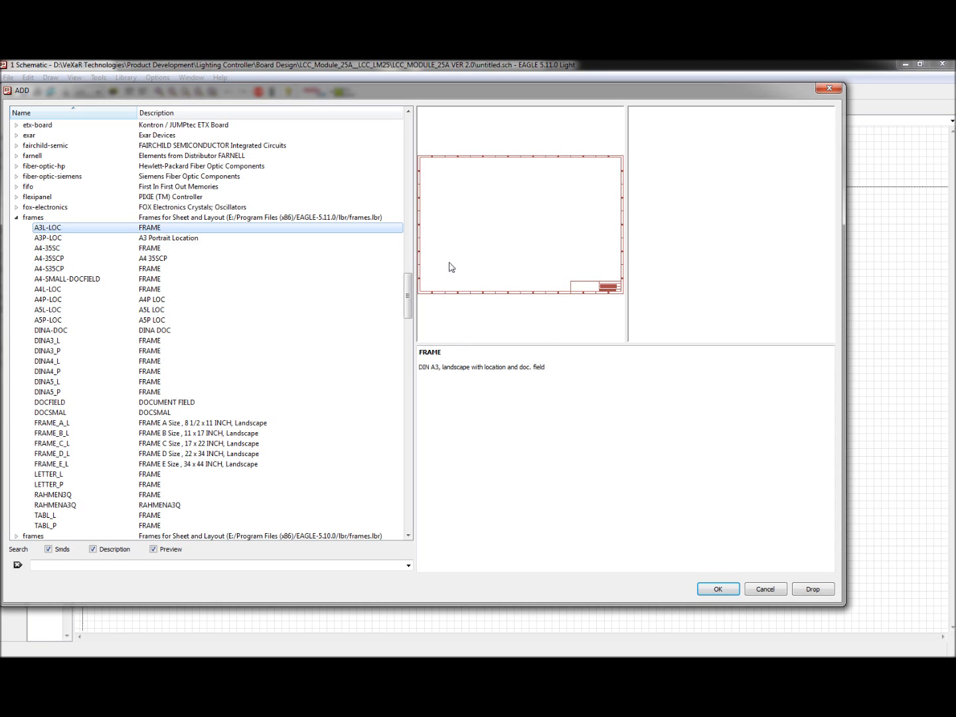
pyautogui.click(719, 590)
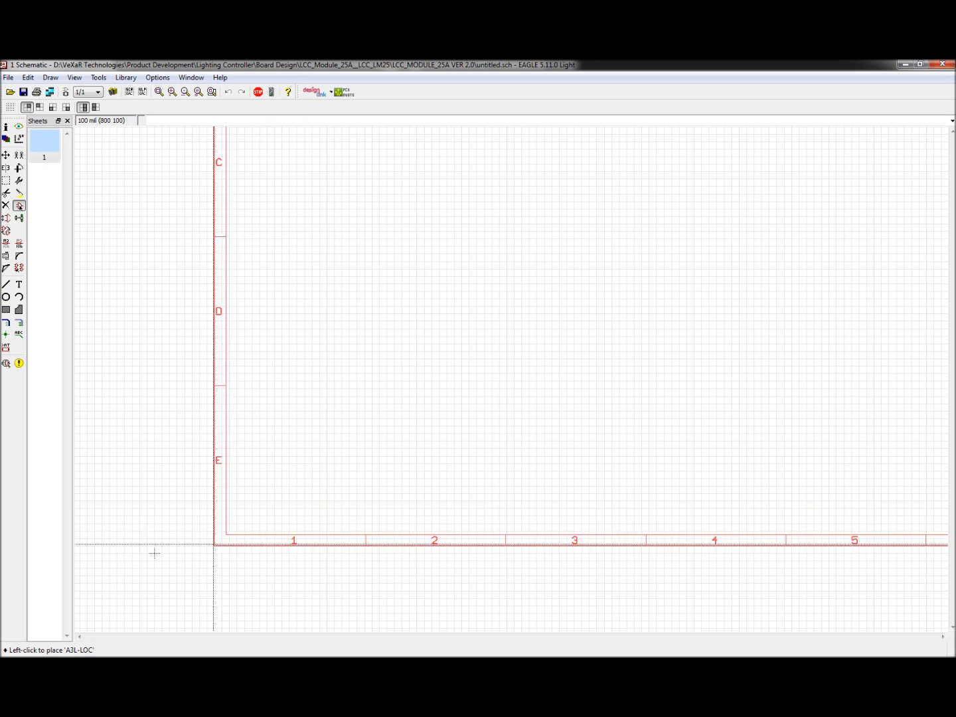
pyautogui.click(155, 553)
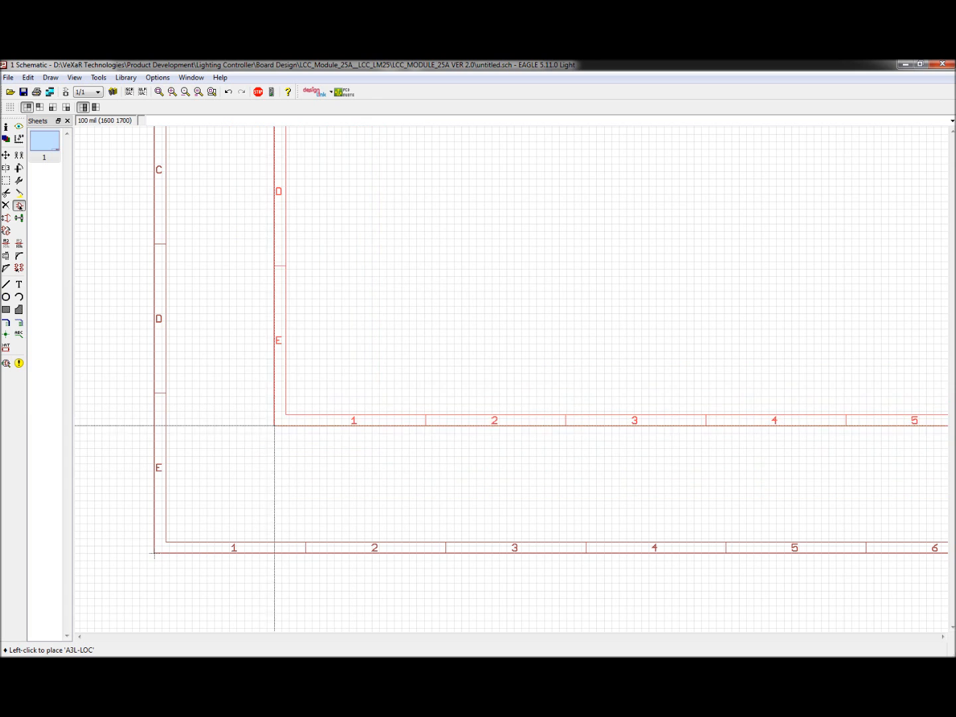
pyautogui.press('Escape')
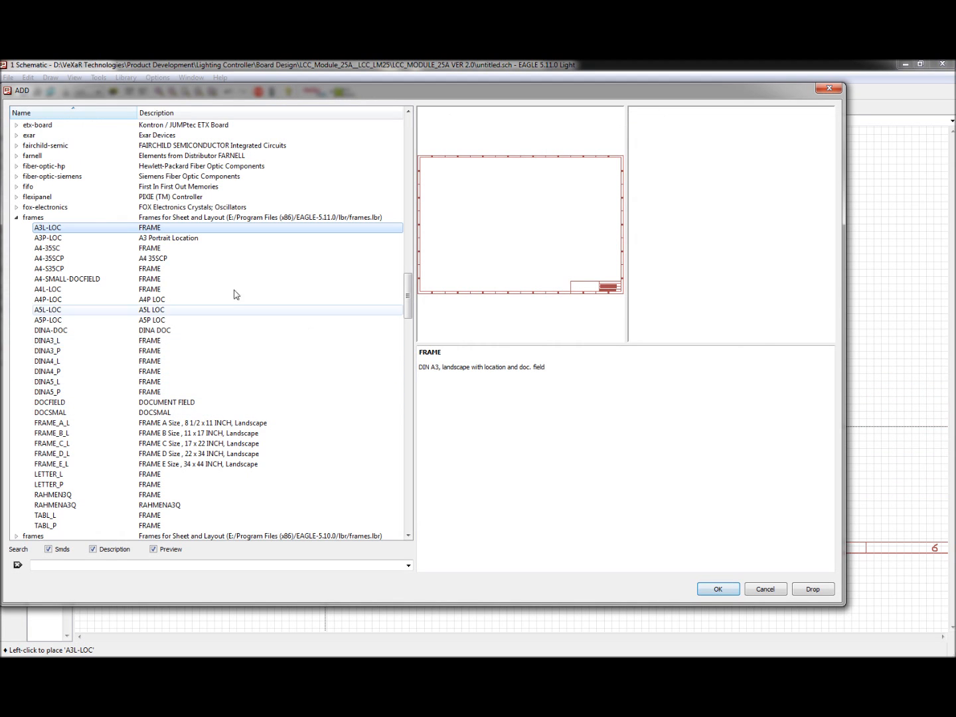
# Step: Collapse the frames library and expand the microchip library to browse its devices
pyautogui.click(16, 218)
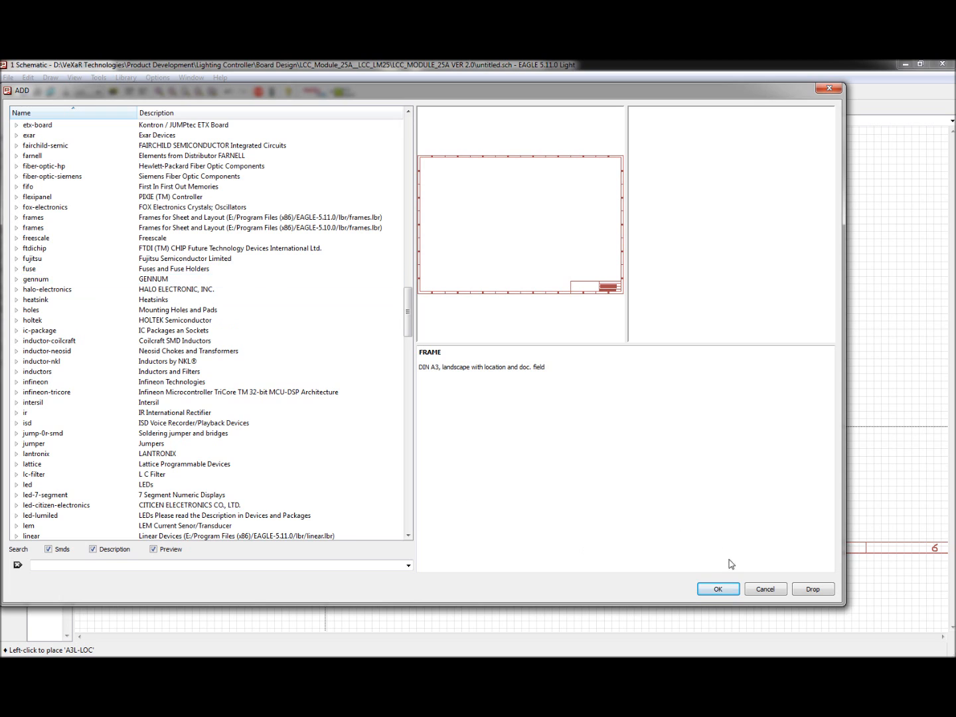
pyautogui.scroll(6, 191, 397)
pyautogui.scroll(20, 191, 396)
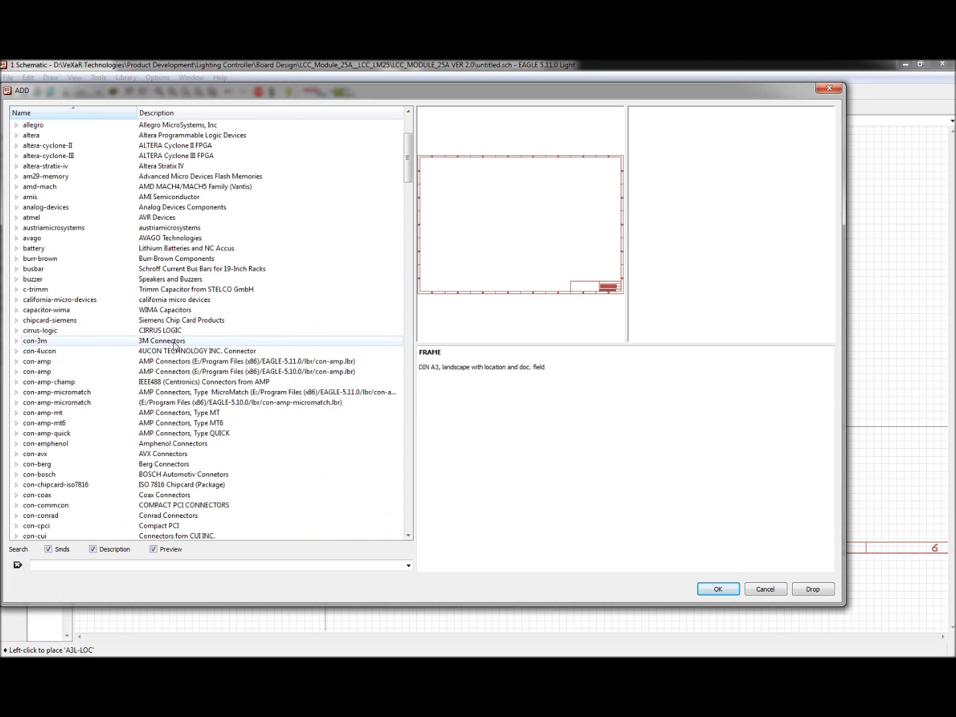
pyautogui.scroll(4, 172, 340)
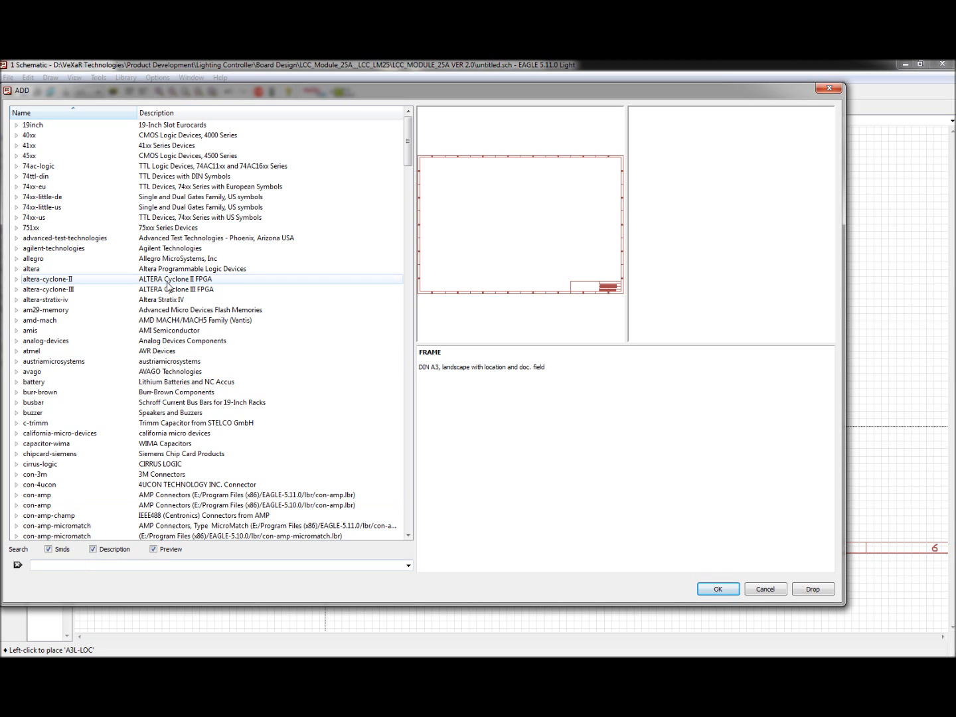
pyautogui.scroll(-3, 59, 294)
pyautogui.scroll(-20, 59, 294)
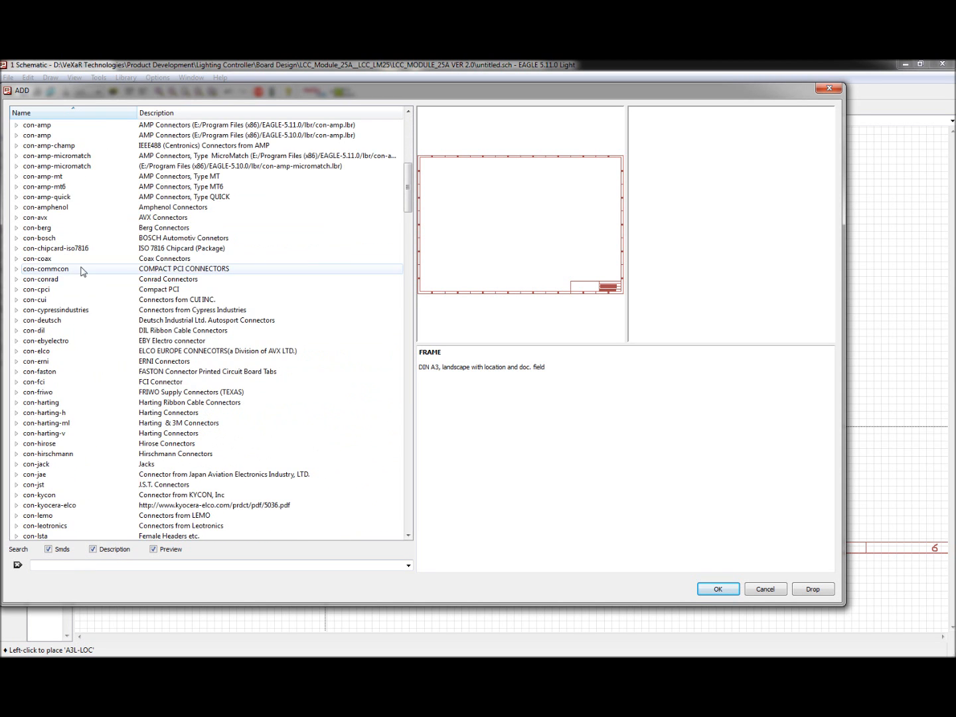
pyautogui.scroll(-20, 83, 319)
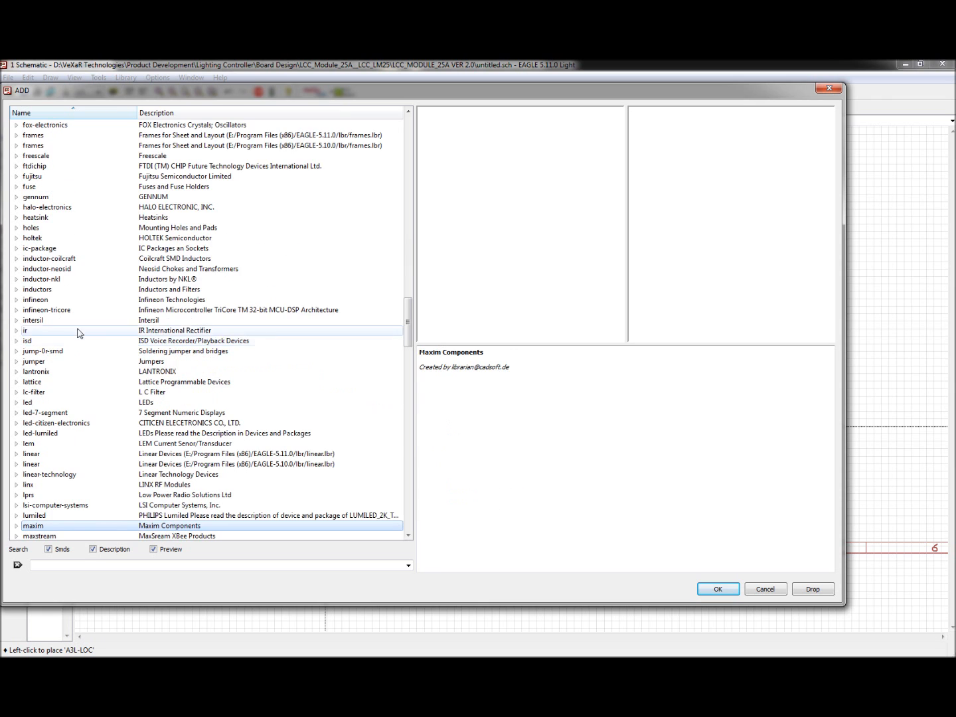
pyautogui.scroll(-5, 111, 403)
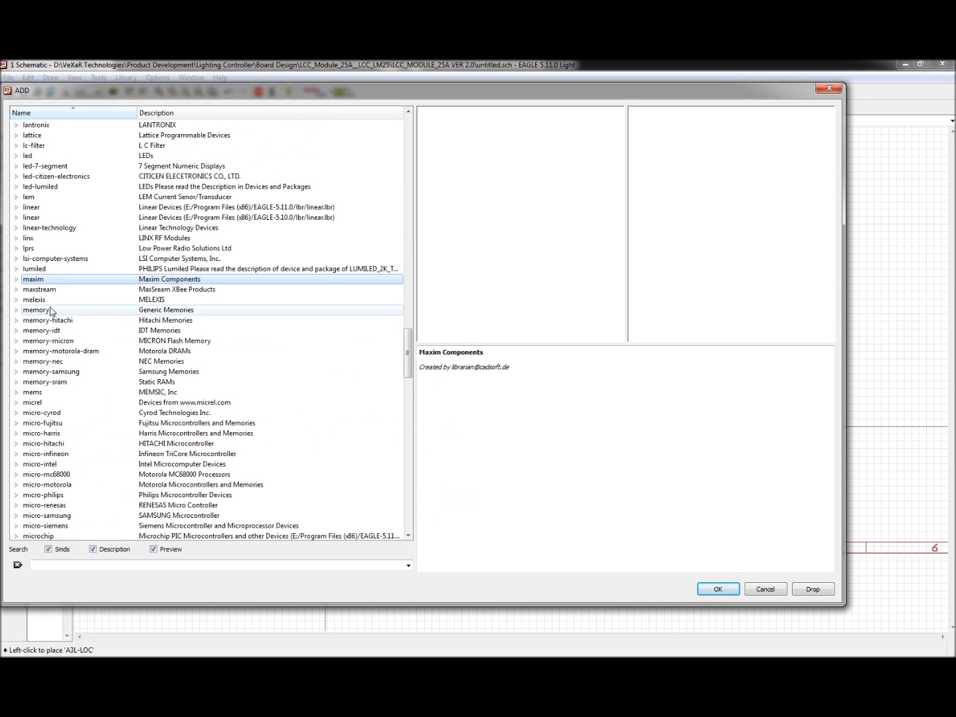
pyautogui.scroll(-2, 69, 488)
pyautogui.click(69, 485)
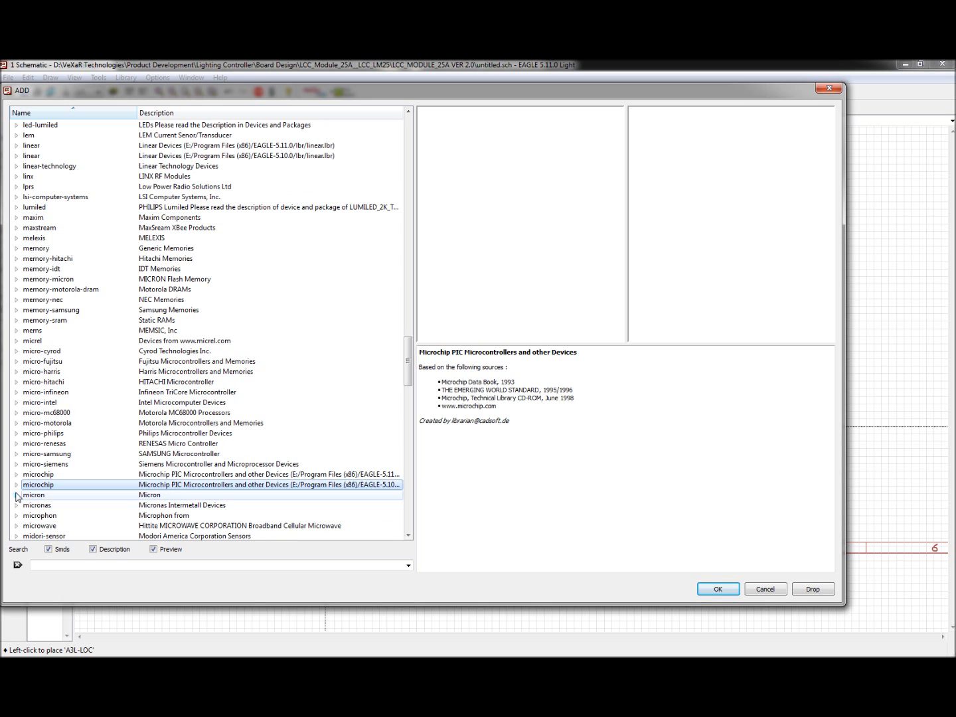
pyautogui.click(16, 485)
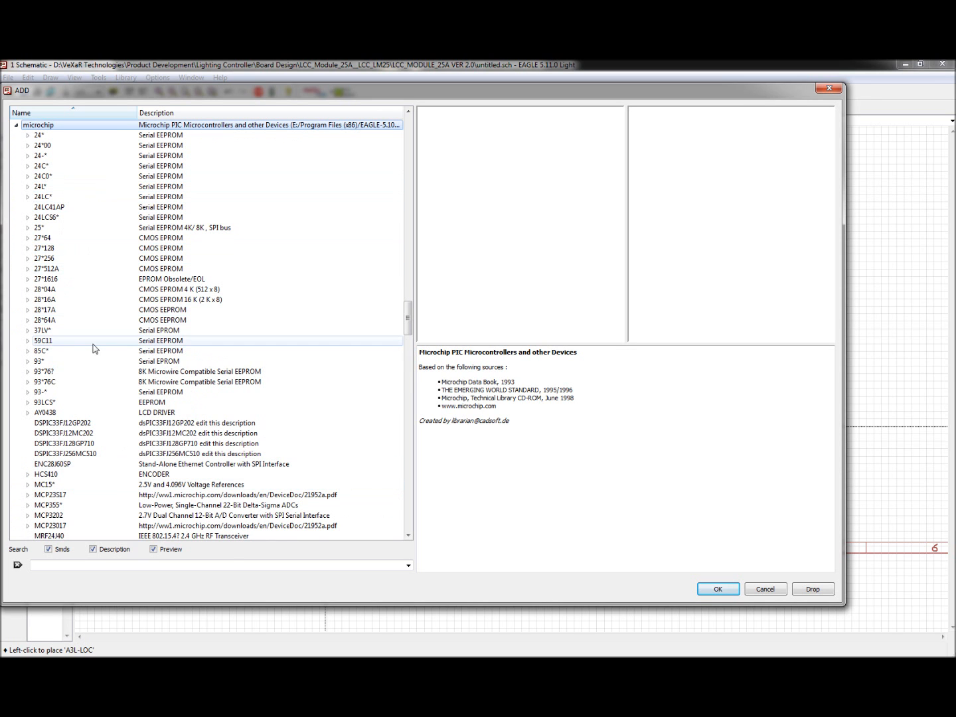
pyautogui.scroll(-3, 80, 359)
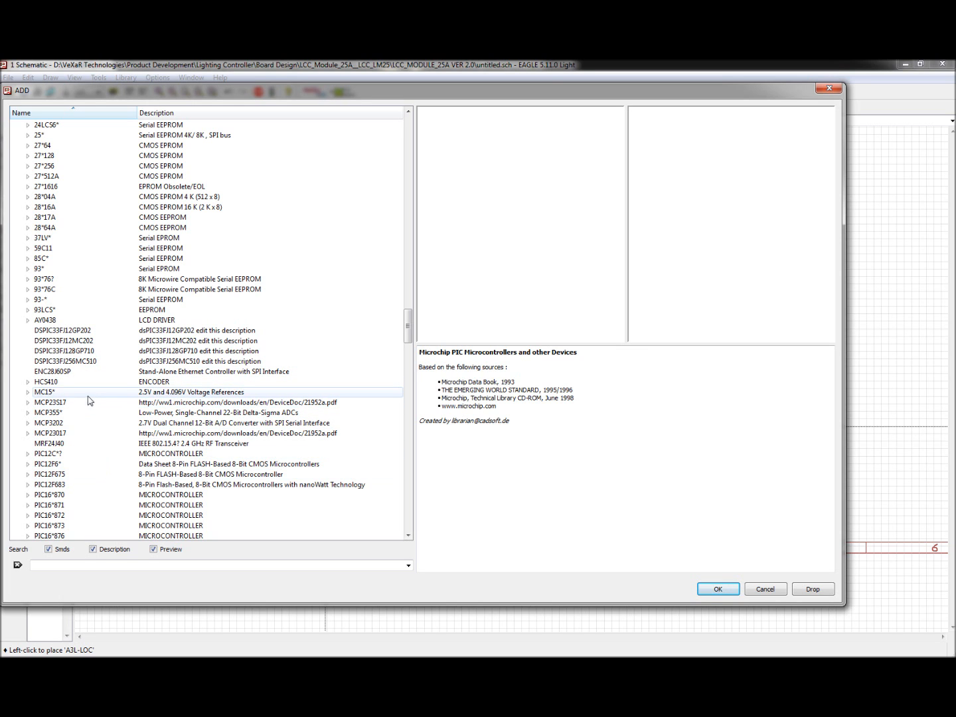
pyautogui.scroll(-2, 105, 388)
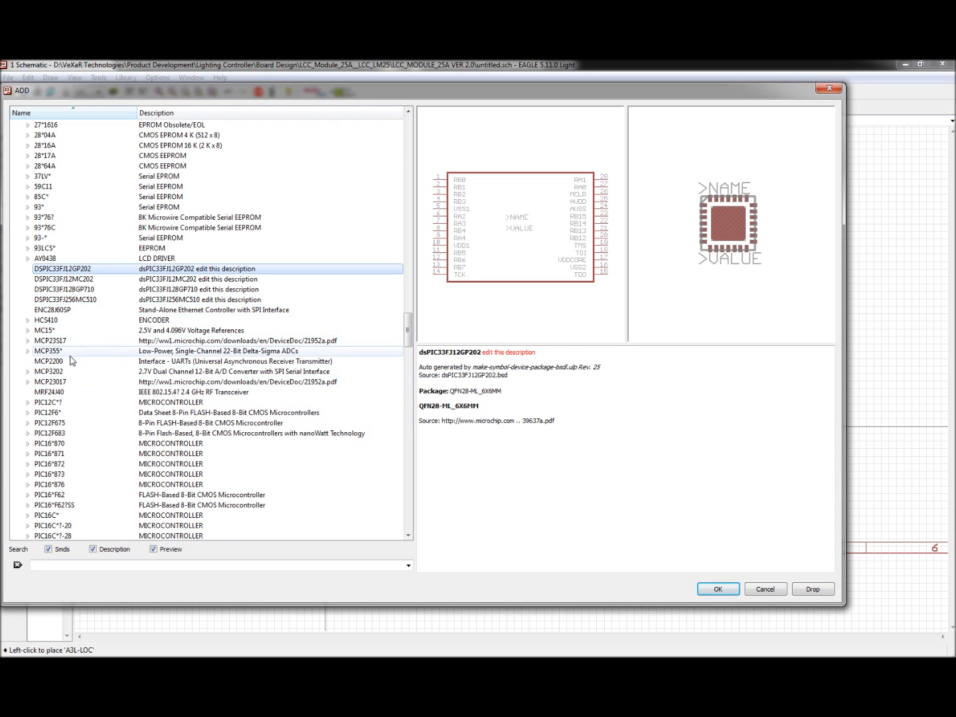
# Step: Select the MCP2200 device and filter the library list by searching for mcp2200
pyautogui.click(59, 363)
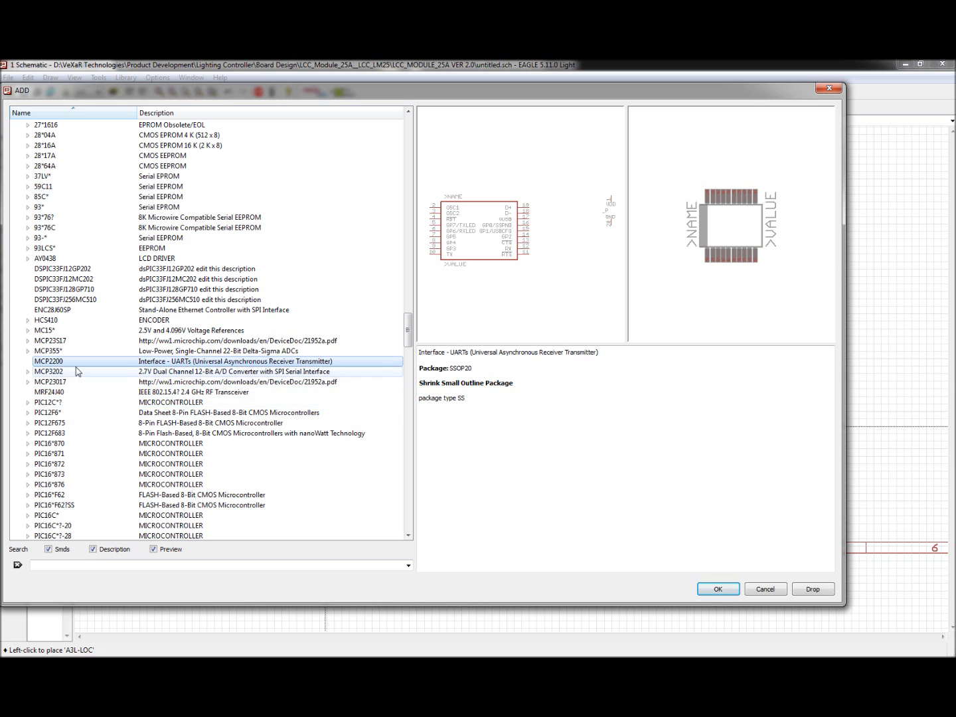
pyautogui.scroll(10, 12, 282)
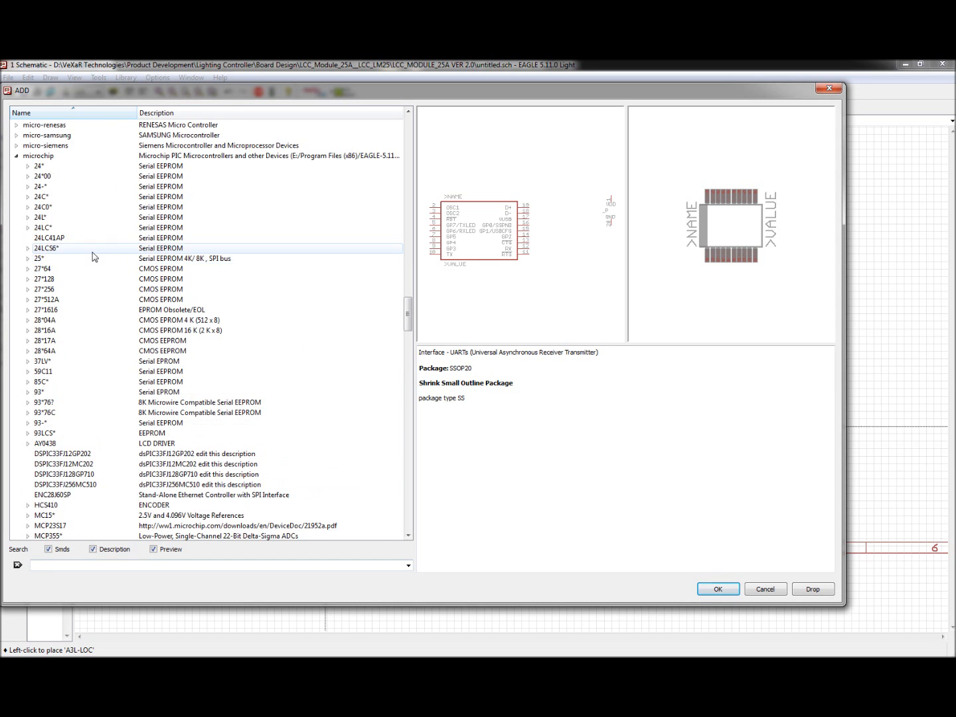
pyautogui.click(16, 280)
pyautogui.scroll(20, 26, 266)
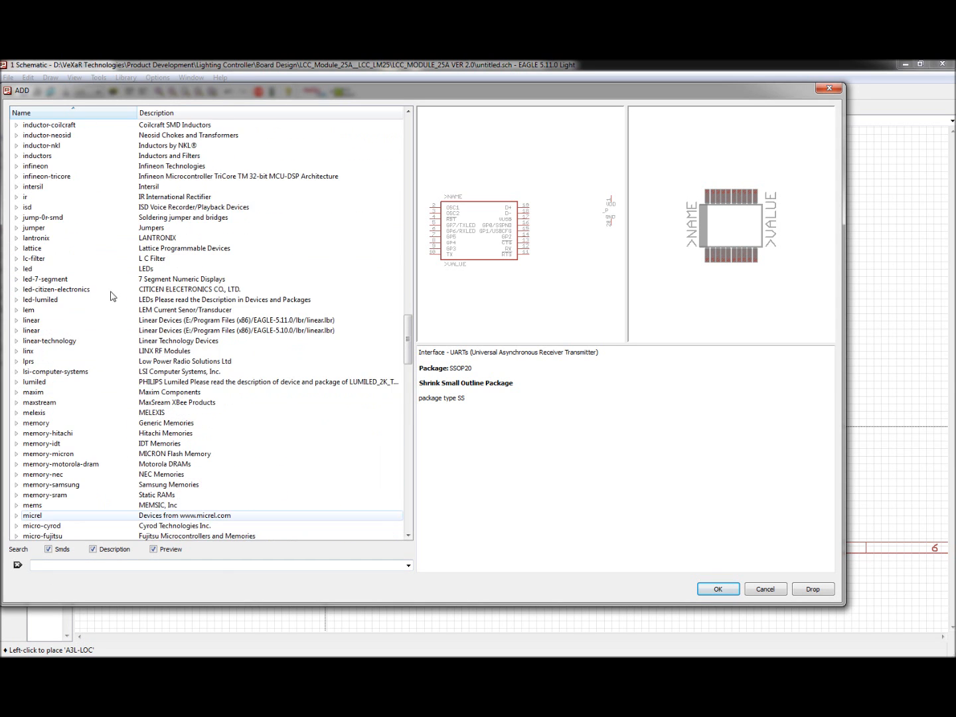
pyautogui.scroll(12, 33, 248)
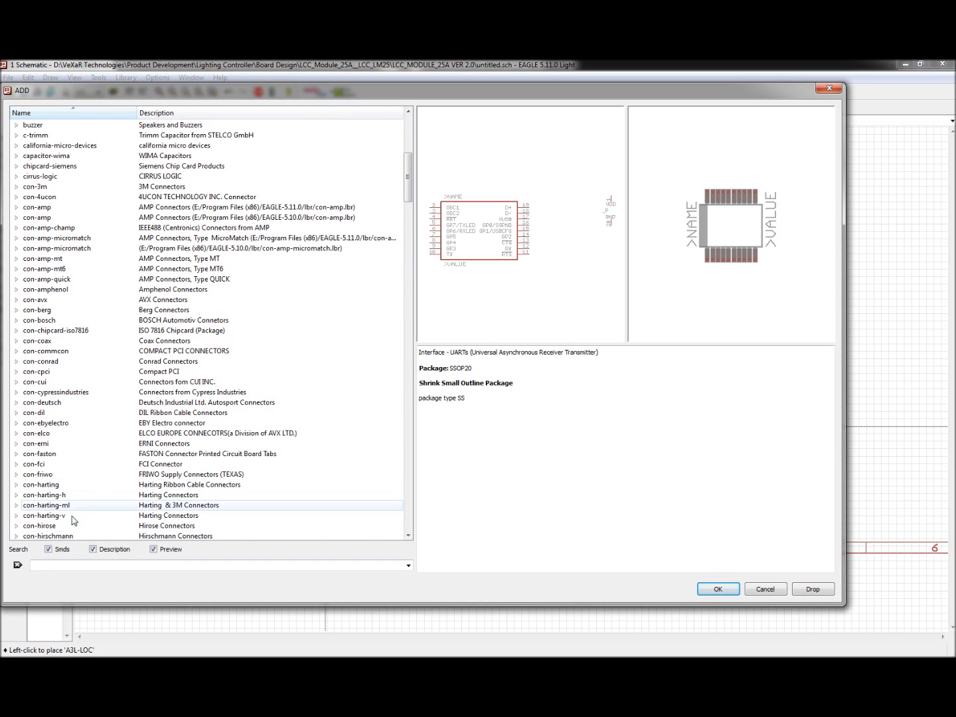
pyautogui.write('mcp2200')
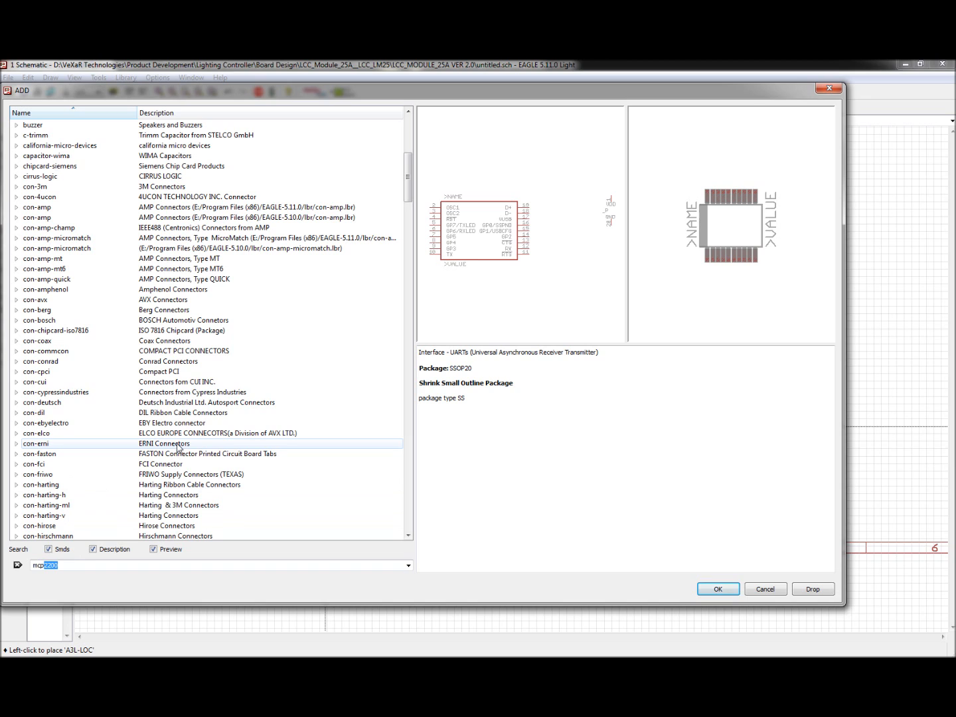
pyautogui.press('Return')
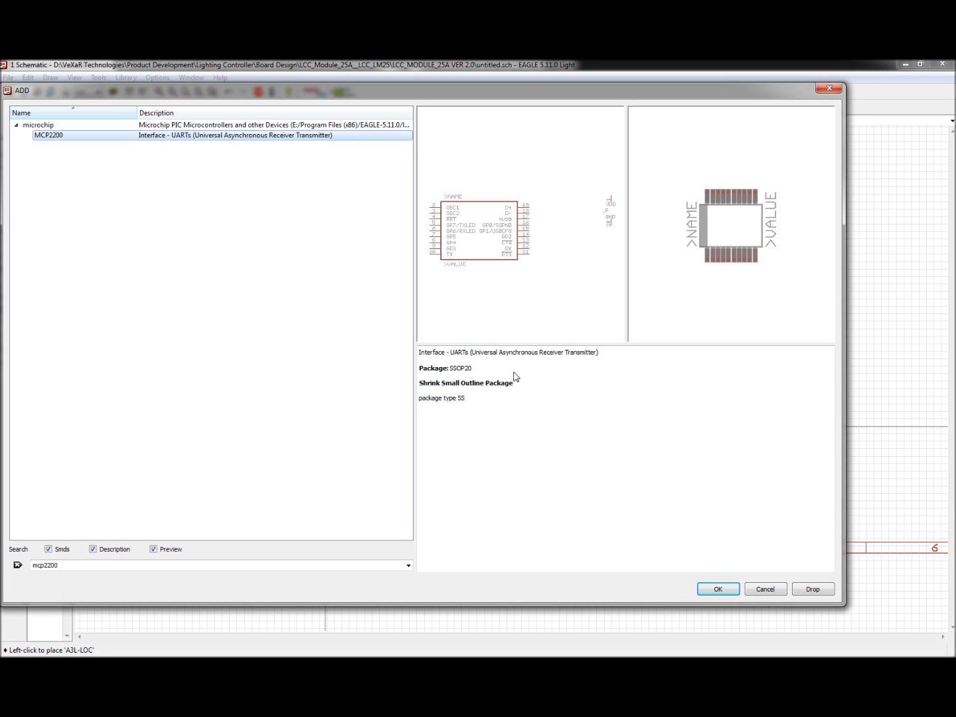
# Step: Place the MCP2200 USB interface chip inside the frame on the sheet
pyautogui.click(718, 590)
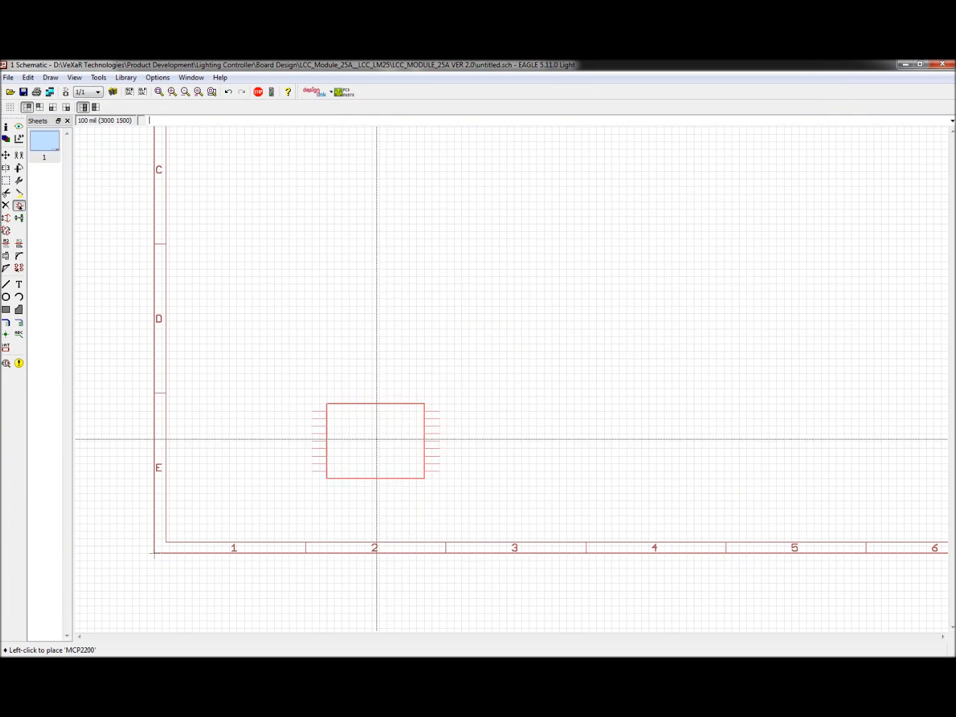
pyautogui.scroll(-5, 379, 443)
pyautogui.scroll(3, 382, 445)
pyautogui.click(390, 312)
pyautogui.press('Escape')
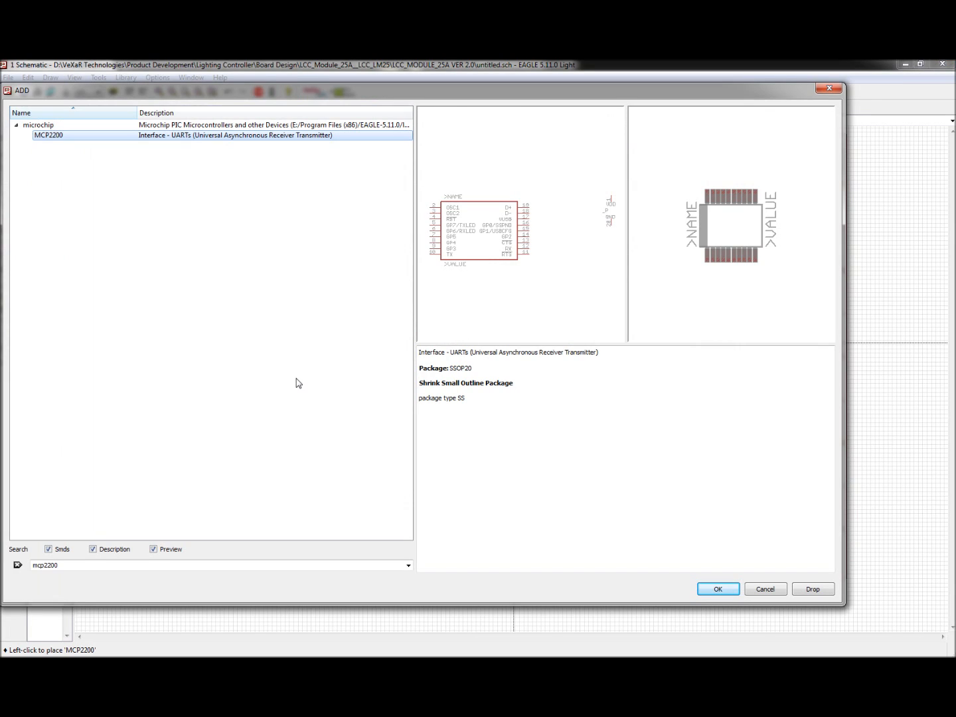
# Step: Clear the search filter to show all libraries and expand the maxim library
pyautogui.doubleClick(35, 565)
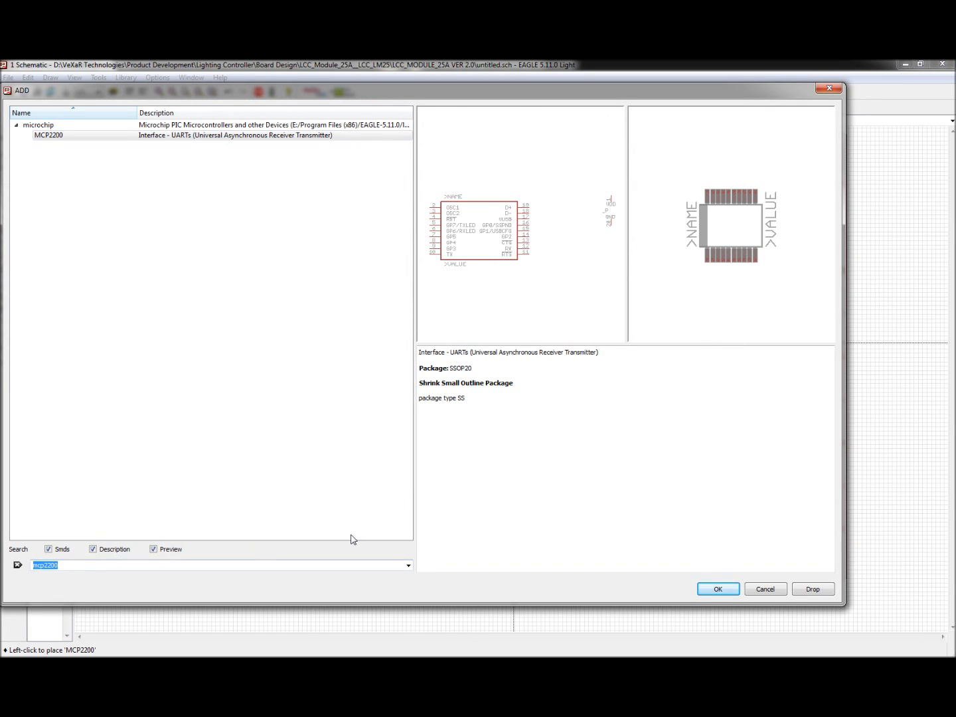
pyautogui.press('BackSpace')
pyautogui.press('Return')
pyautogui.click(89, 302)
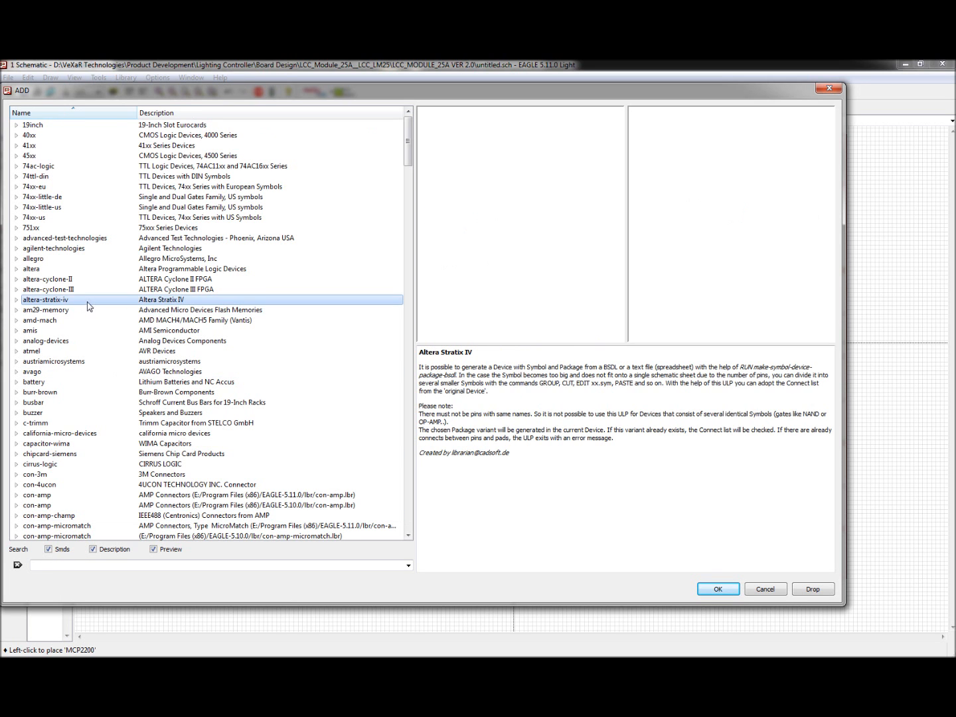
pyautogui.press('m')
pyautogui.scroll(-10, 92, 282)
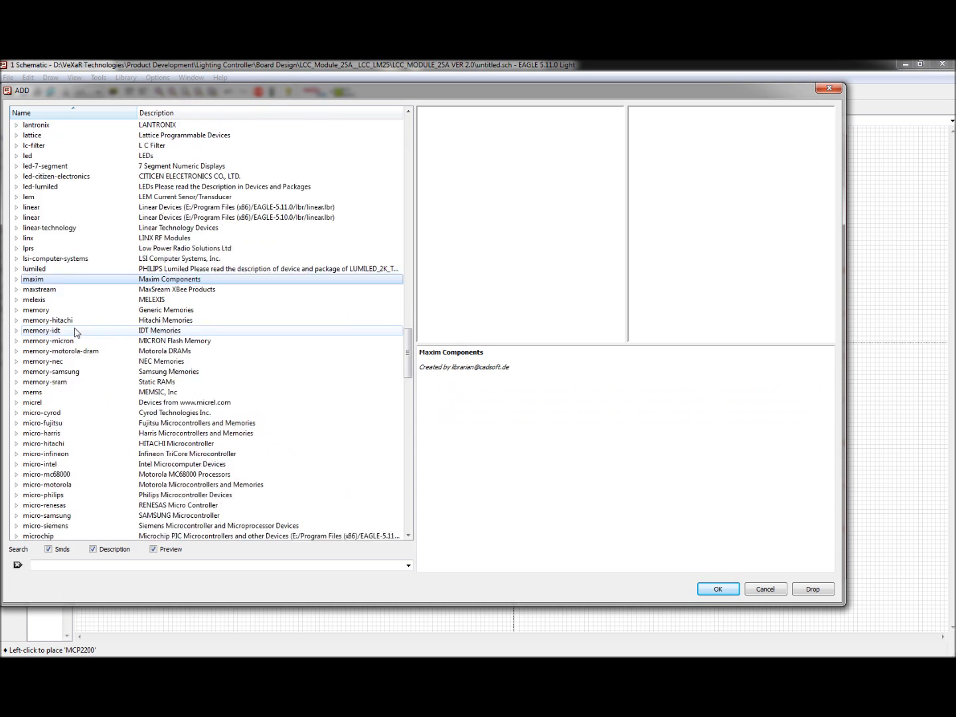
pyautogui.click(18, 219)
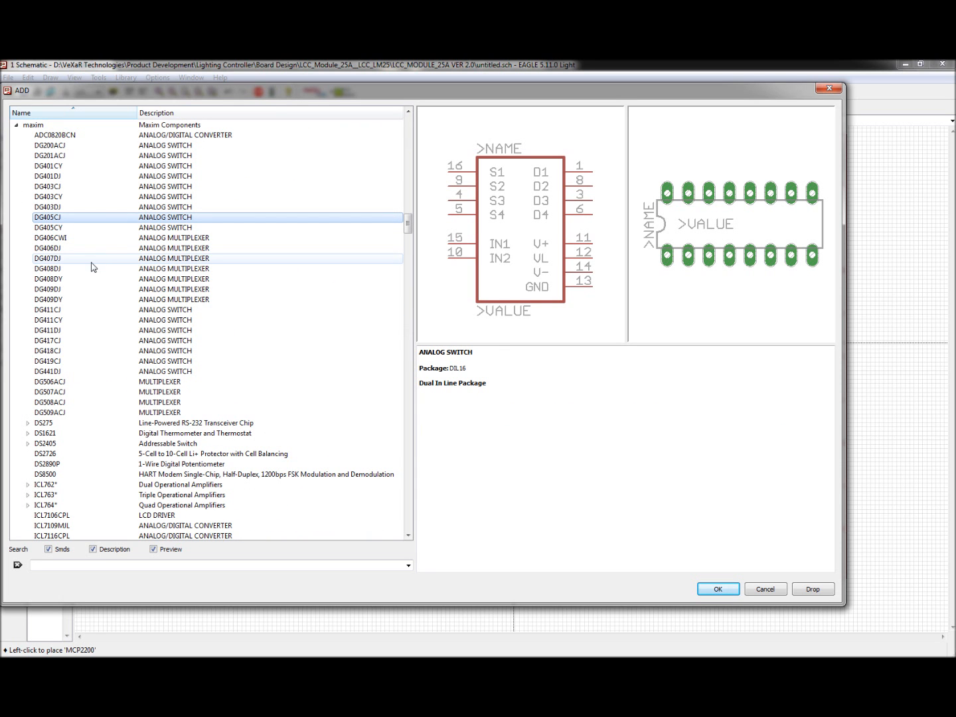
# Step: Scroll to the MAX232 devices and compare the MAX232 and MAX232ECWE symbol and package previews
pyautogui.scroll(-8, 90, 396)
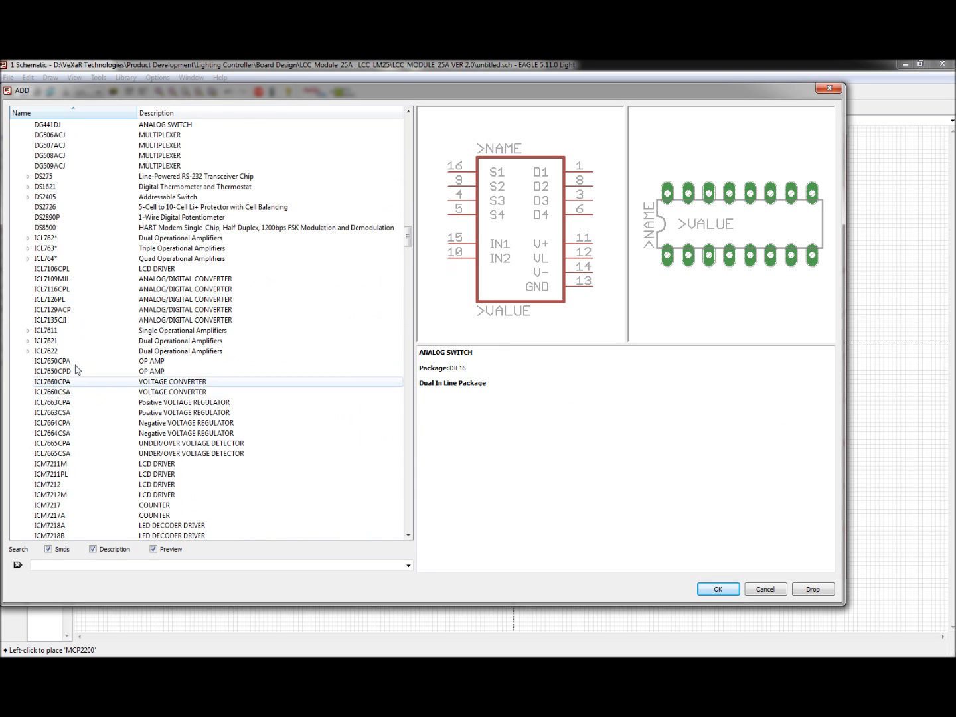
pyautogui.scroll(-11, 77, 370)
pyautogui.scroll(-11, 37, 356)
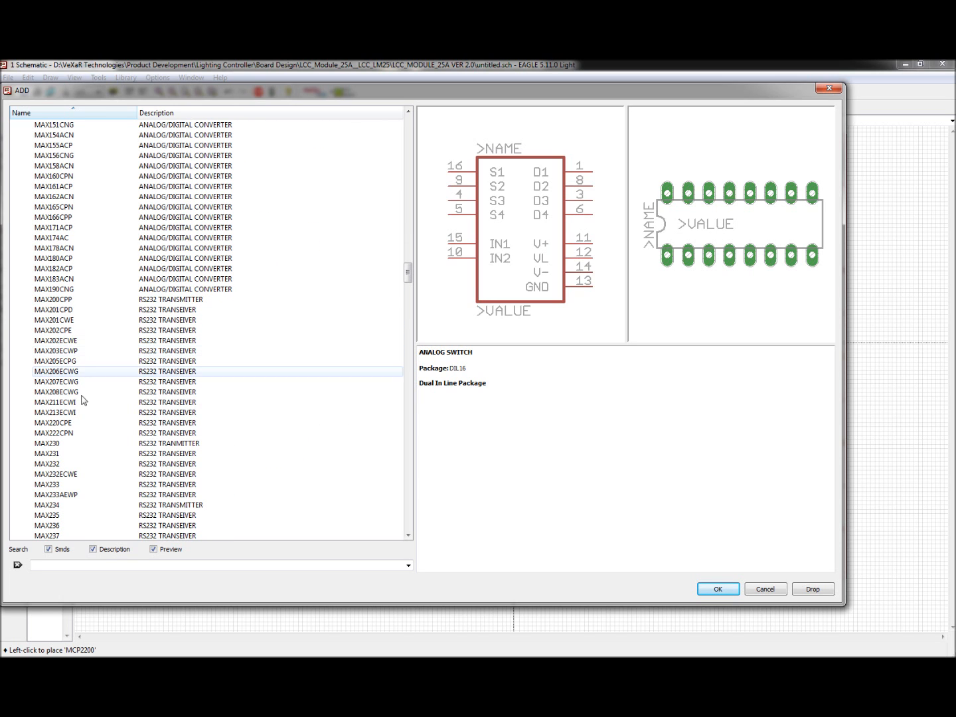
pyautogui.click(67, 473)
pyautogui.click(63, 464)
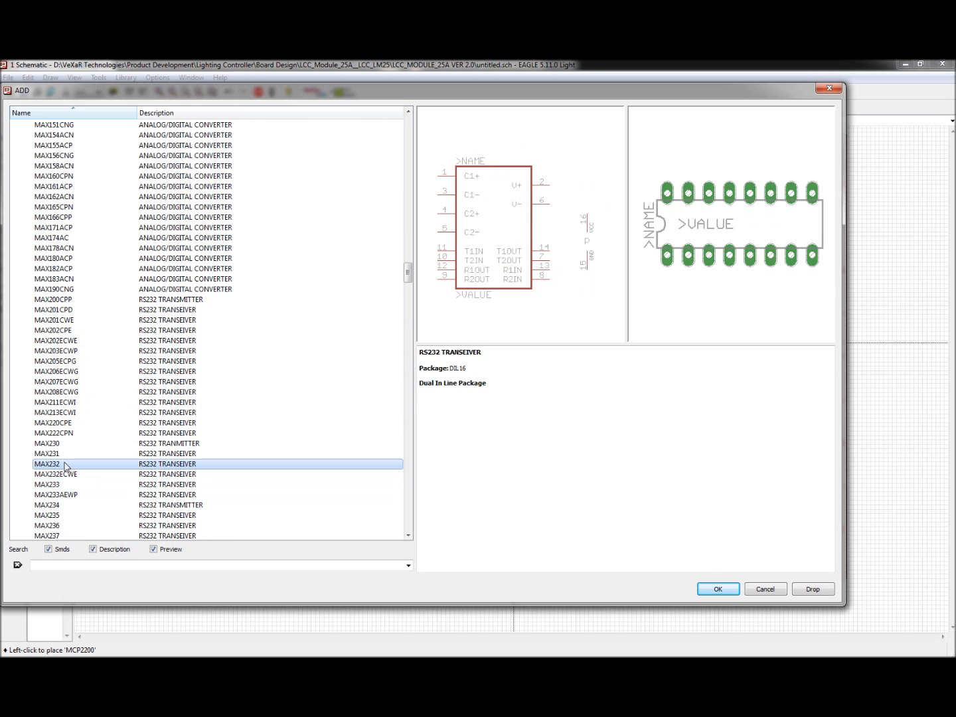
pyautogui.click(83, 474)
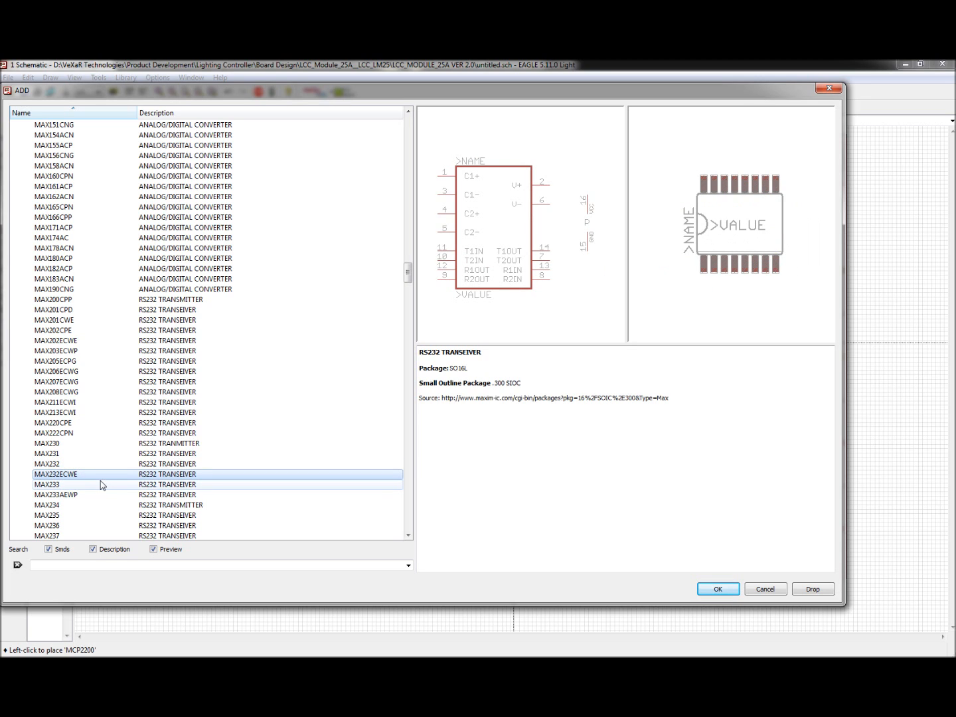
pyautogui.click(57, 465)
pyautogui.click(60, 474)
pyautogui.click(58, 466)
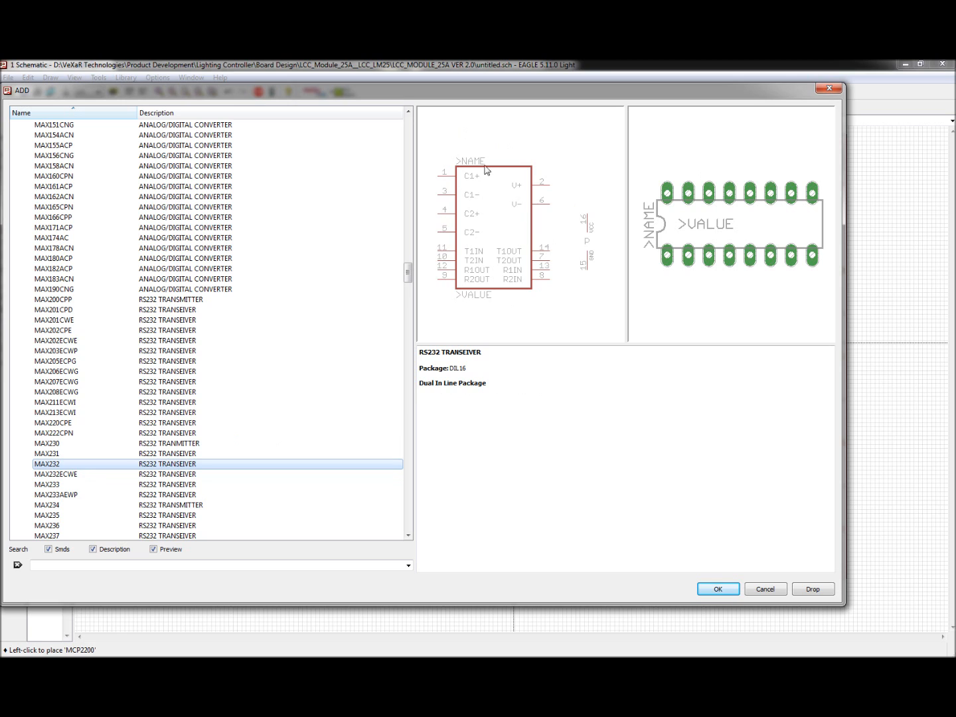
pyautogui.click(81, 474)
pyautogui.click(77, 467)
pyautogui.click(70, 474)
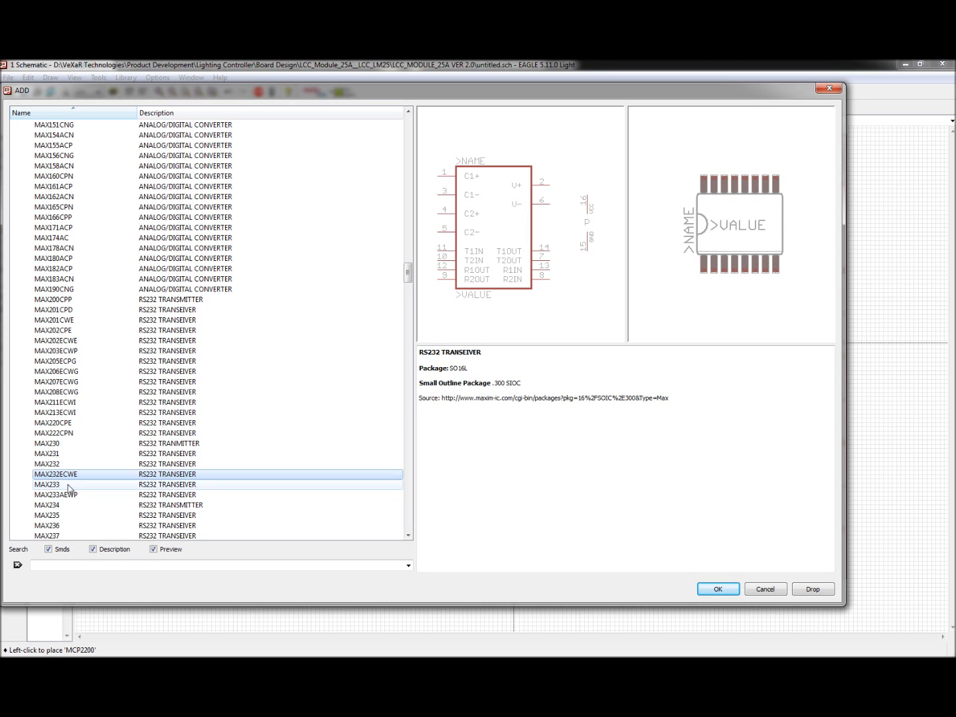
pyautogui.click(61, 466)
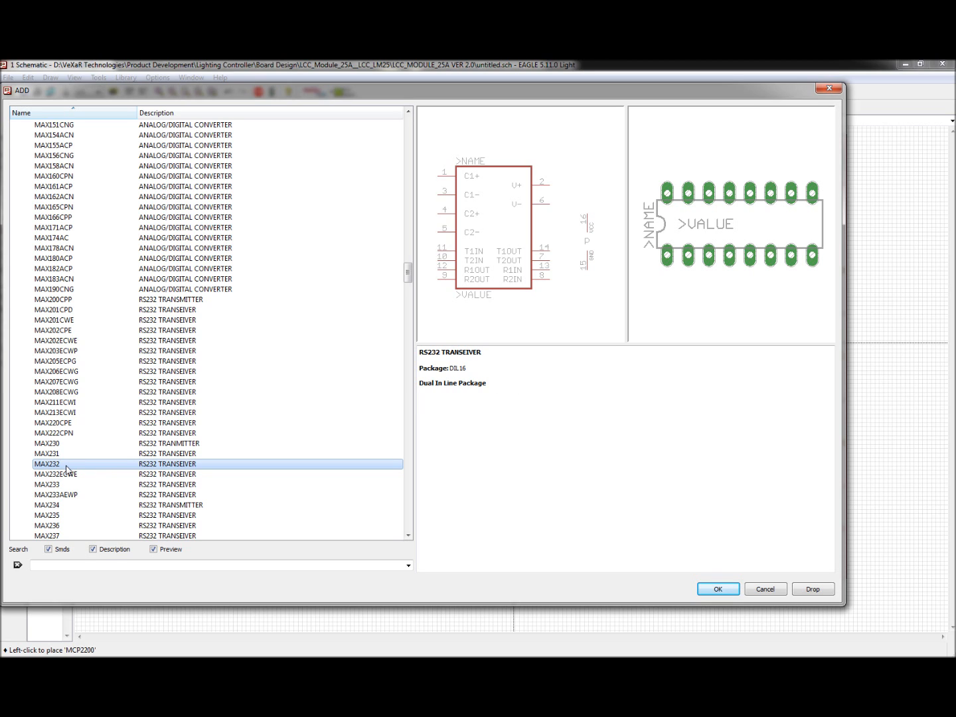
pyautogui.click(69, 474)
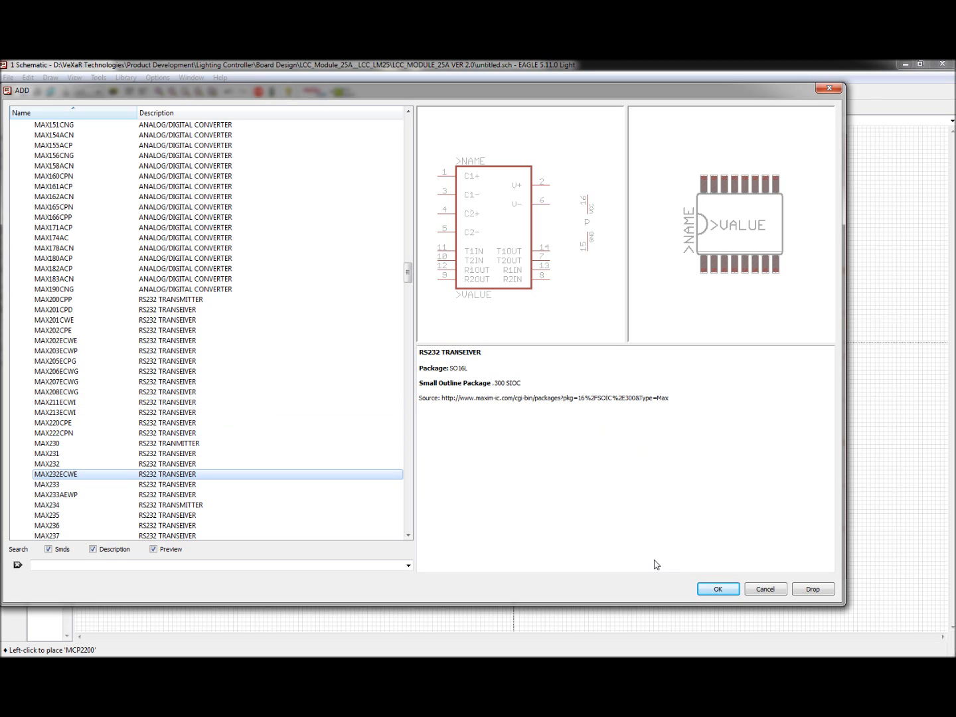
# Step: Place the MAX232ECWE RS232 transceiver to the right of the MCP2200 inside the frame
pyautogui.click(731, 592)
pyautogui.click(610, 316)
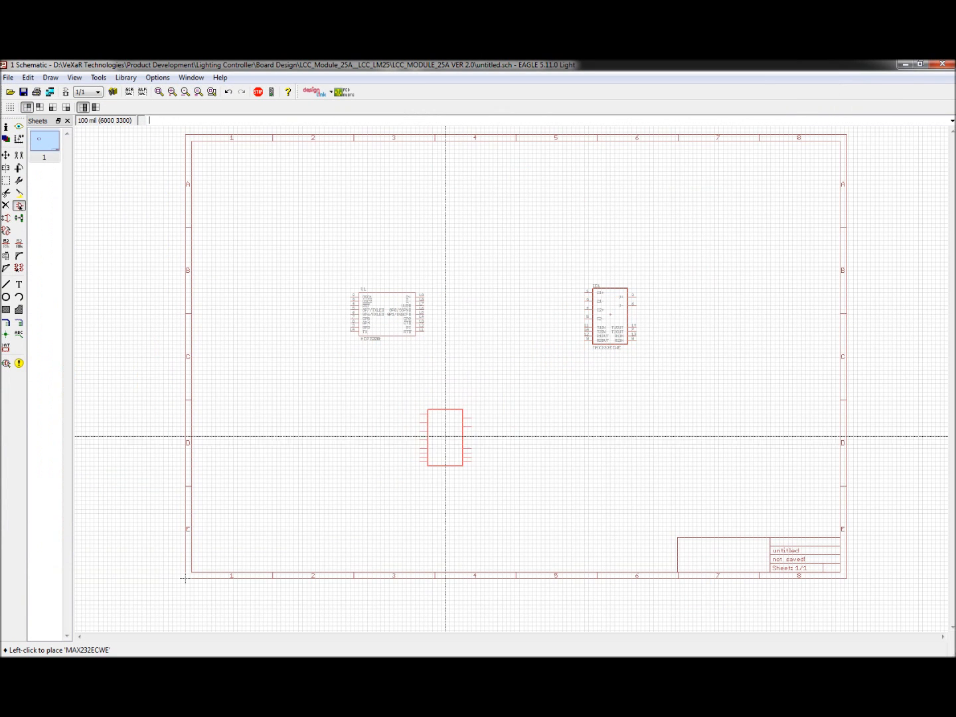
pyautogui.press('Escape')
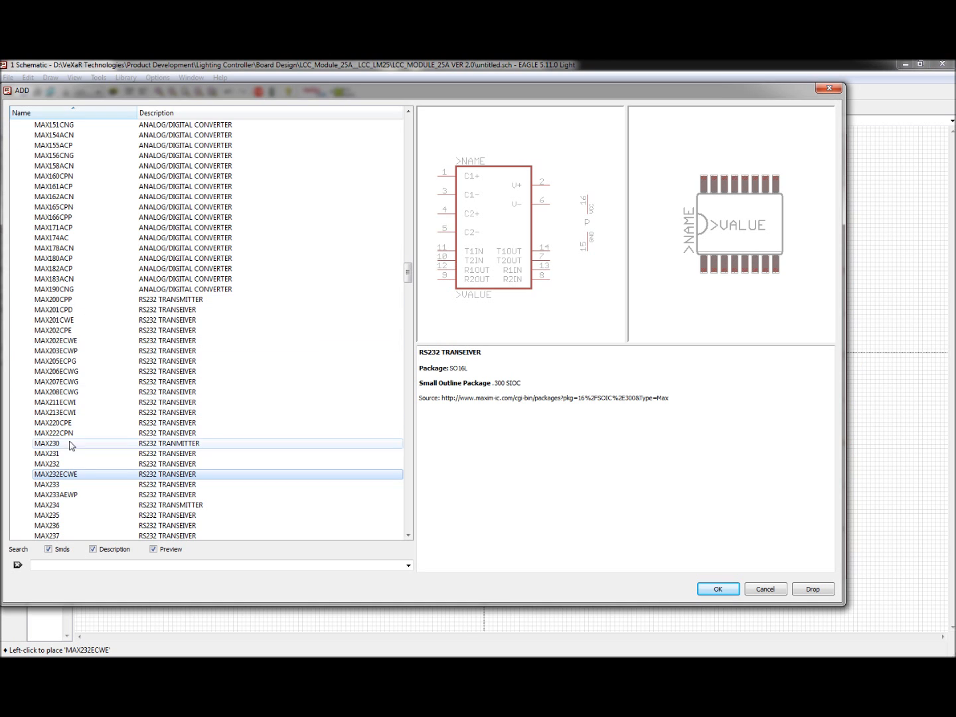
# Step: Search the library for sub to list the SUB-D connectors
pyautogui.scroll(6, 111, 418)
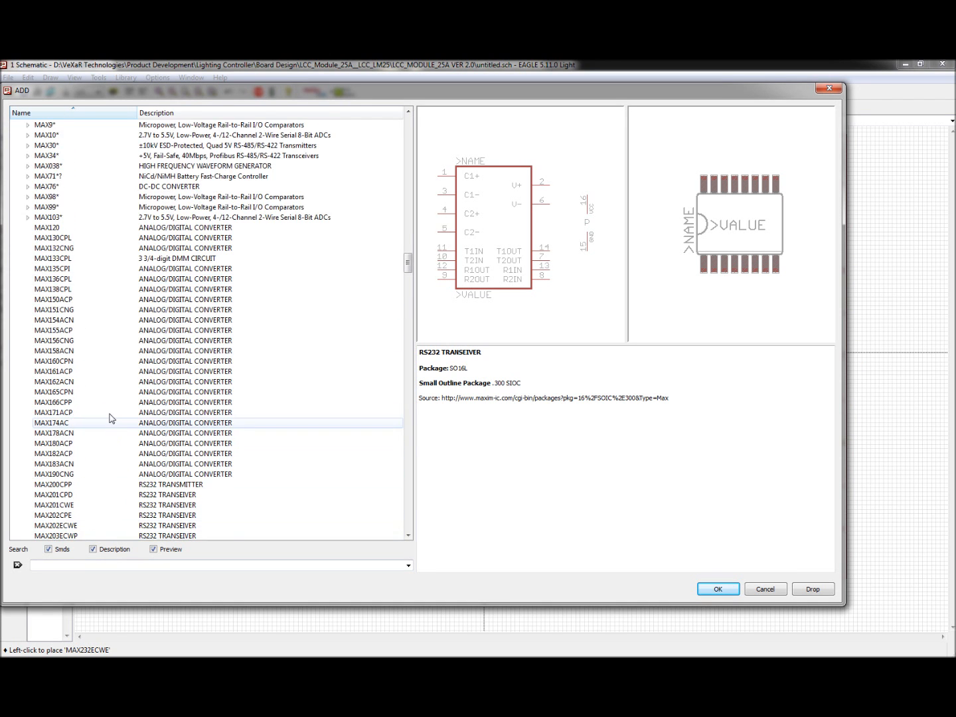
pyautogui.scroll(20, 111, 419)
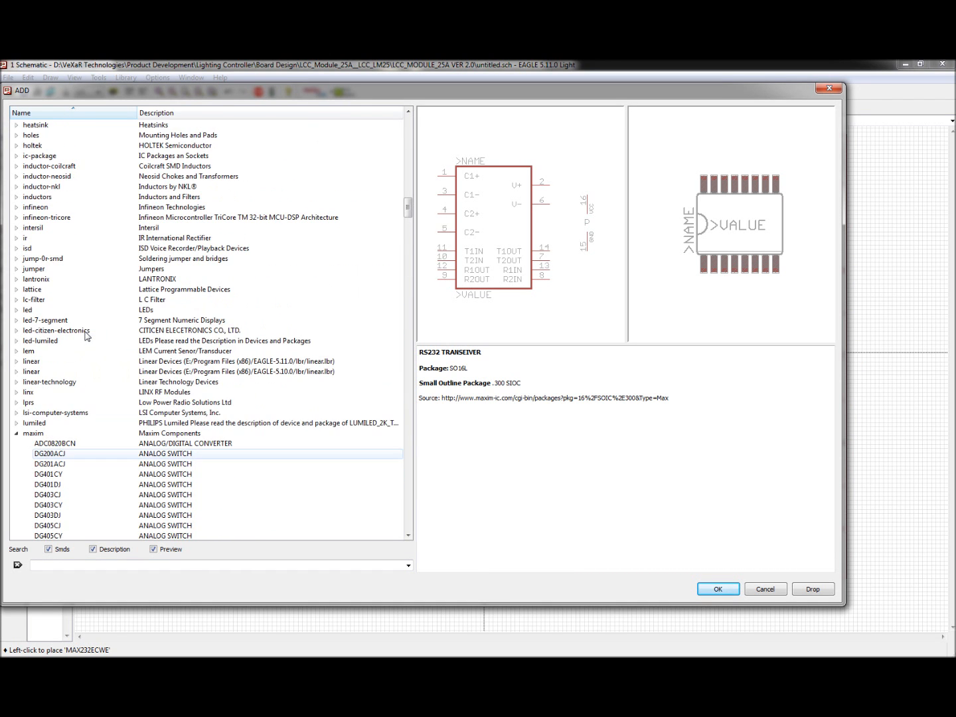
pyautogui.scroll(-3, 85, 359)
pyautogui.click(16, 341)
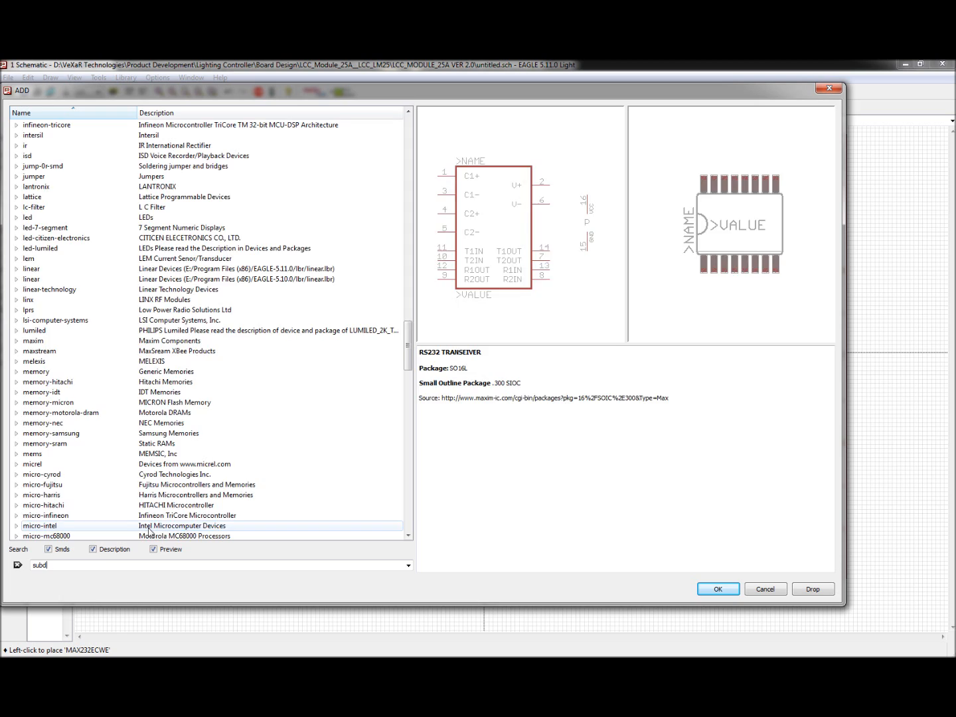
pyautogui.press('Return')
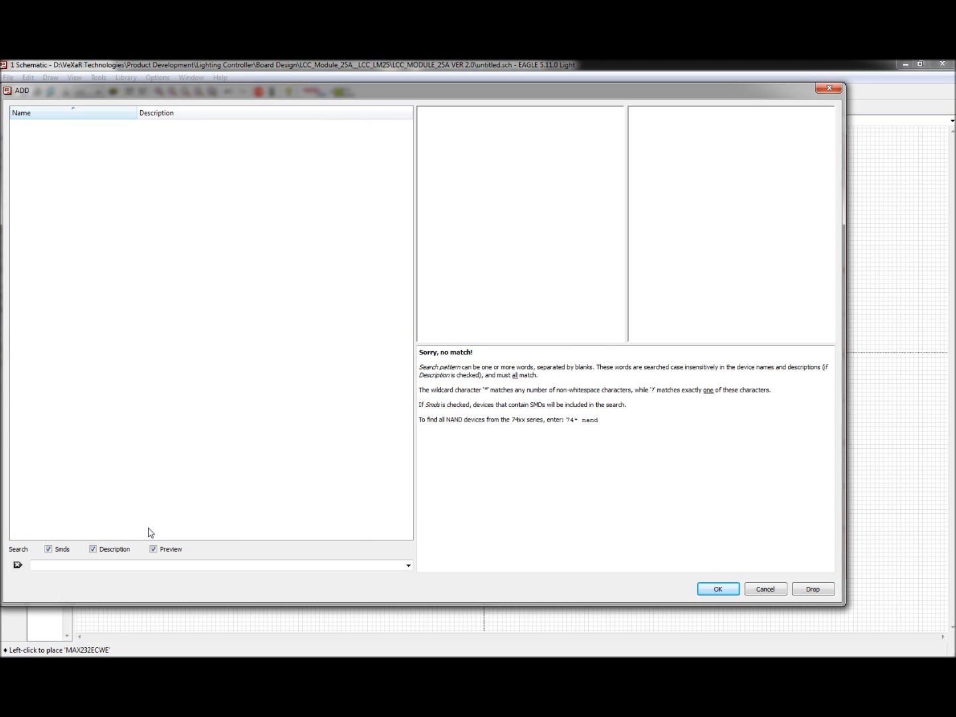
pyautogui.press('BackSpace')
pyautogui.press('Return')
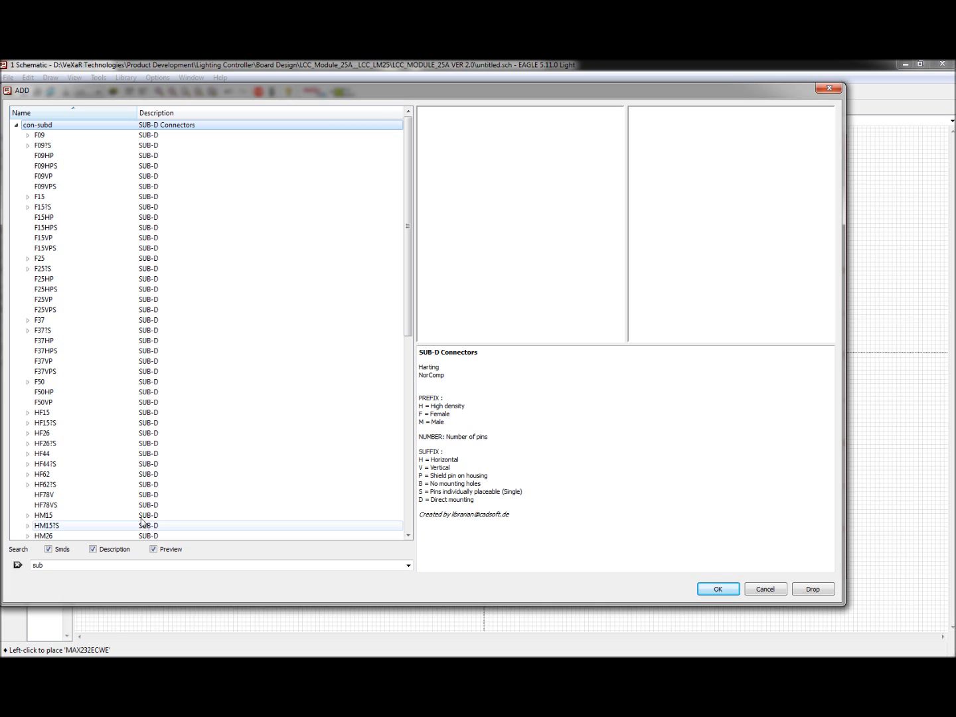
# Step: Expand the F09 SUB-D connector, compare its F09D and F09HP variants, and select F09H
pyautogui.click(68, 139)
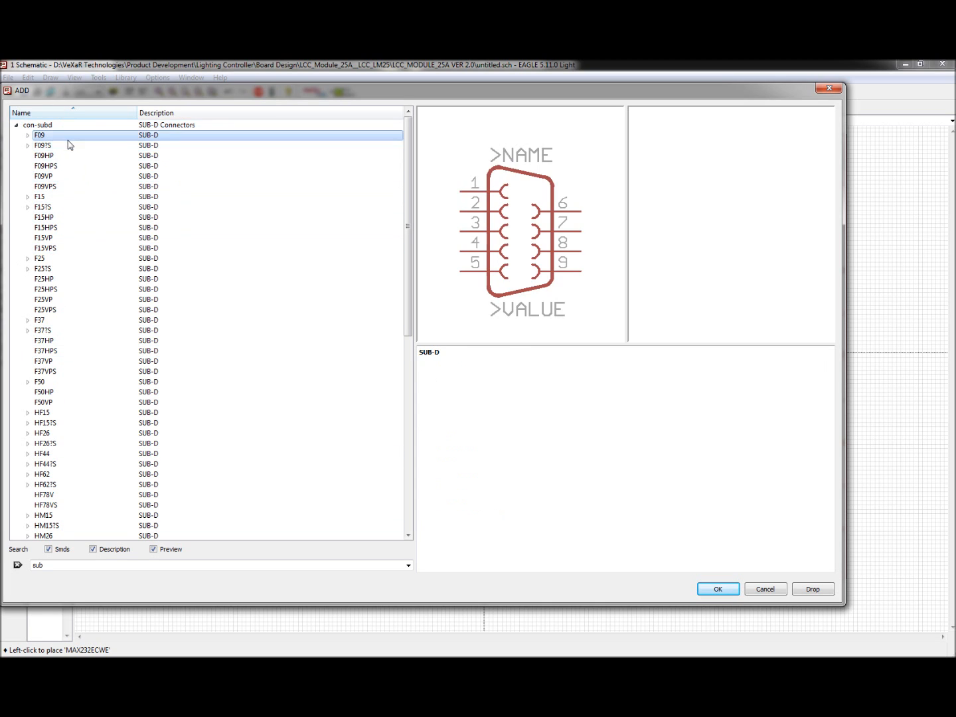
pyautogui.click(28, 135)
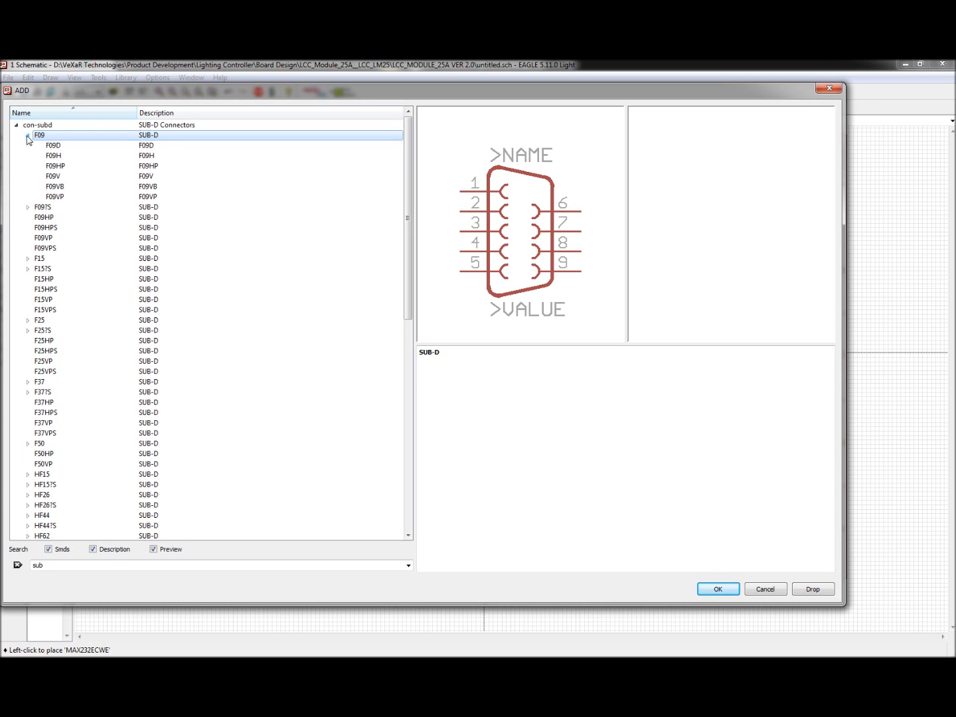
pyautogui.click(53, 145)
pyautogui.click(54, 165)
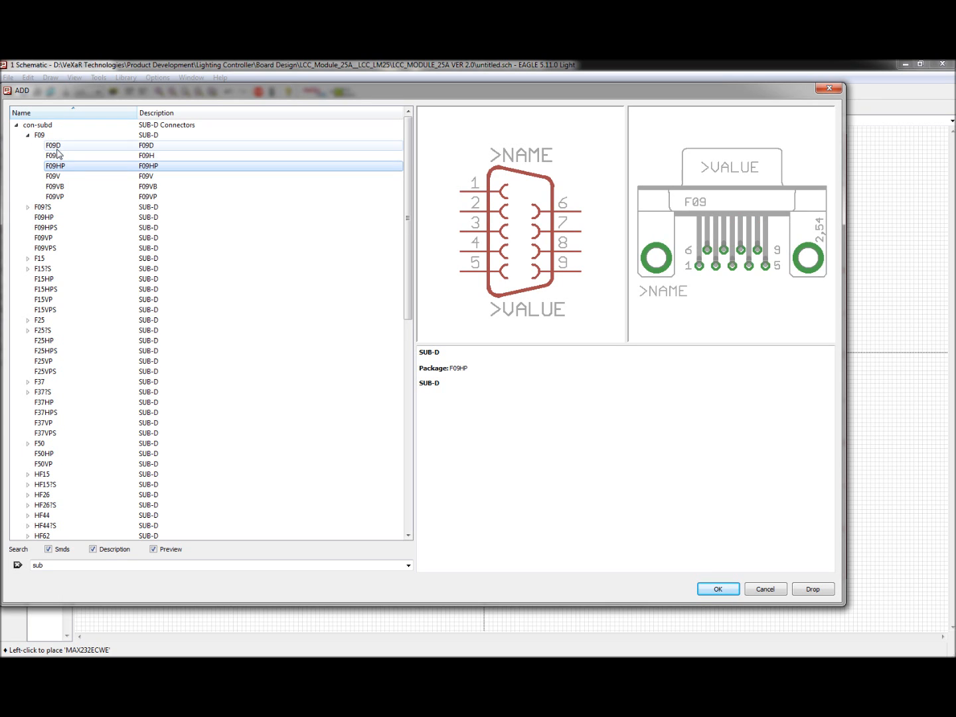
pyautogui.click(55, 145)
pyautogui.click(62, 156)
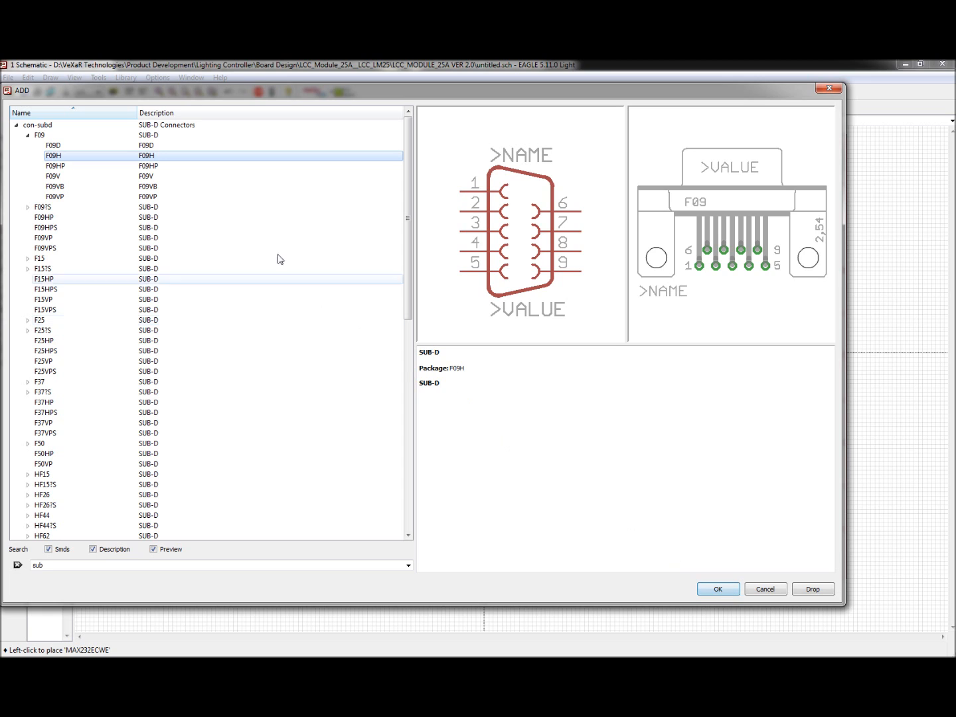
pyautogui.click(146, 146)
pyautogui.click(148, 158)
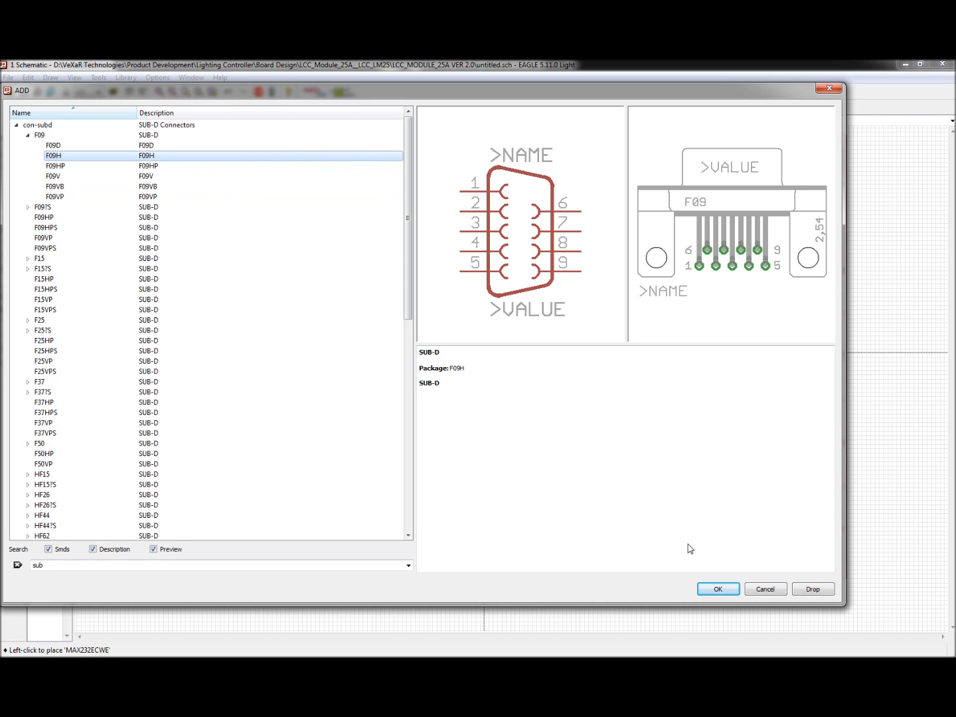
# Step: Place the F09H SUB-D connector to the right of the MAX232ECWE inside the frame
pyautogui.click(719, 588)
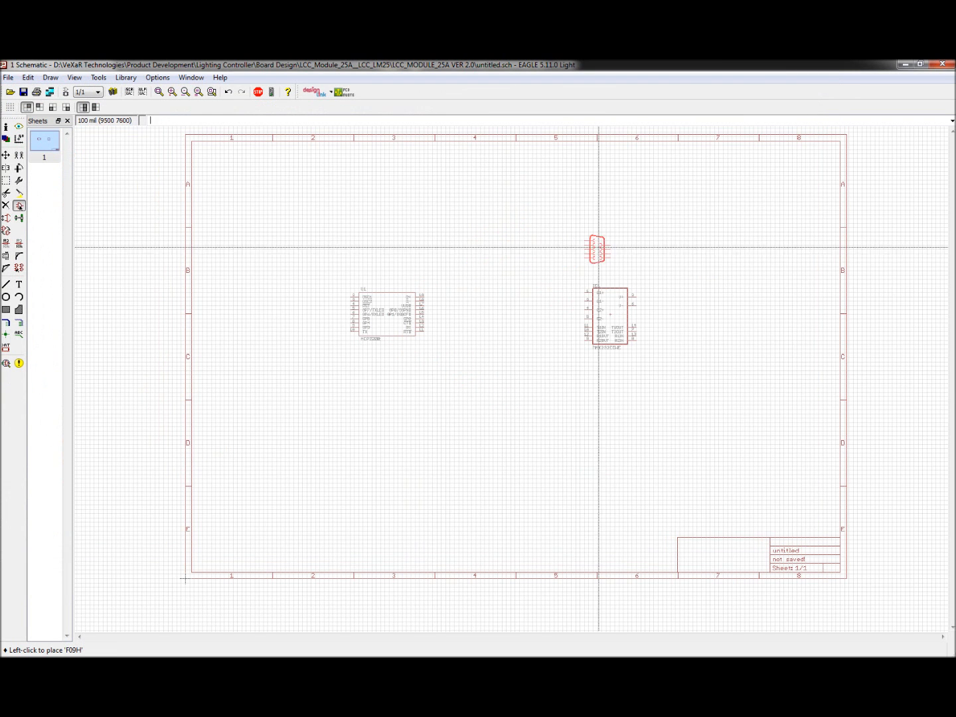
pyautogui.click(701, 297)
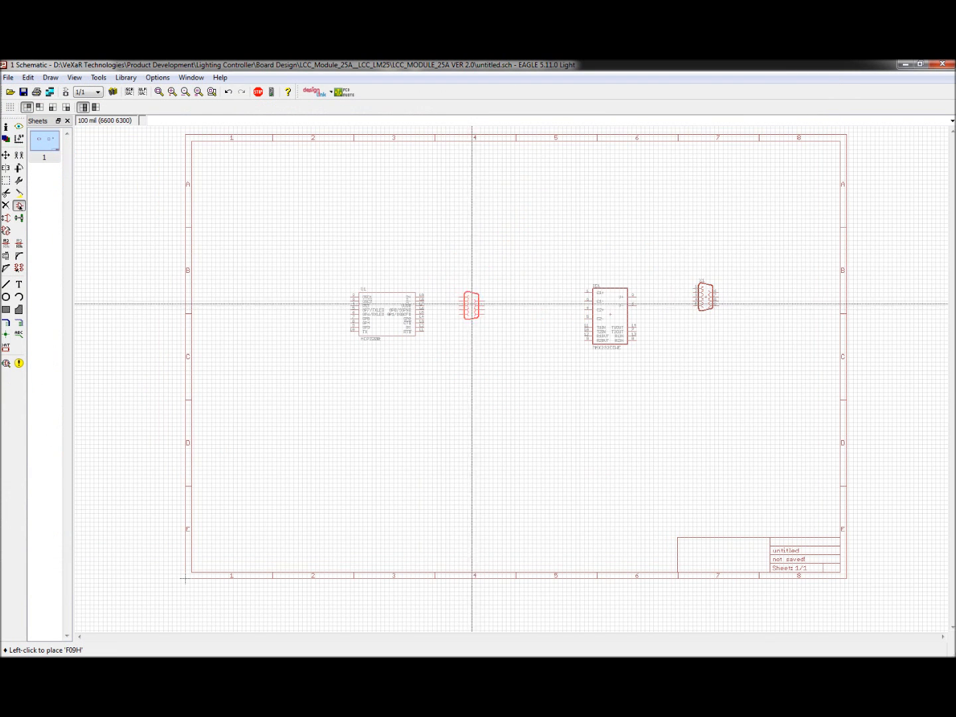
pyautogui.press('Escape')
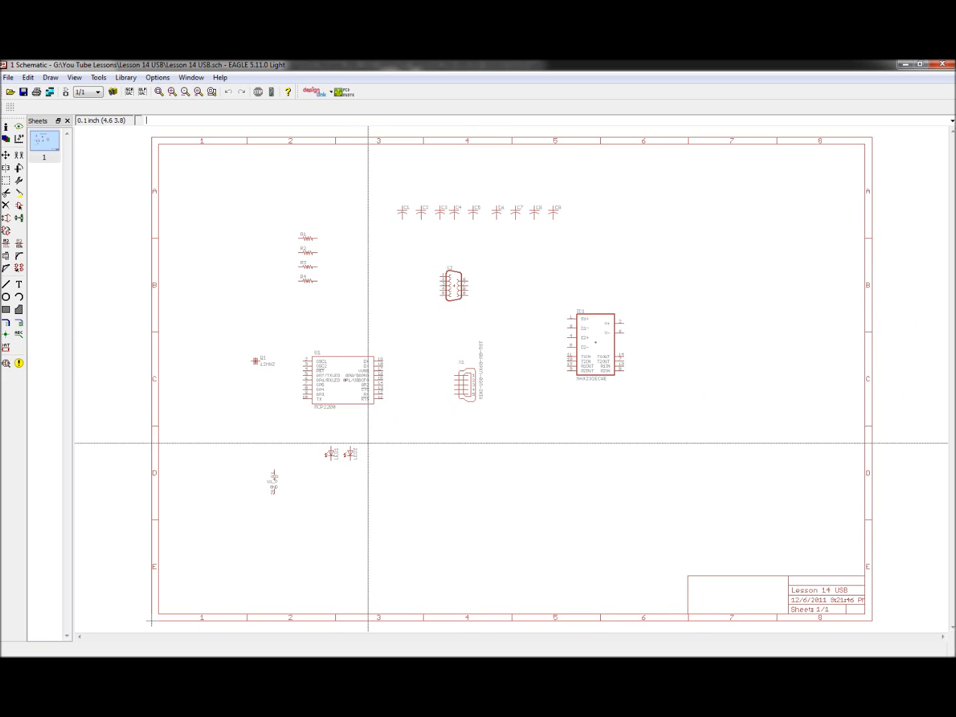
# Step: Show the grid on the finished Lesson 14 USB schematic with the grid command
pyautogui.scroll(-1, 302, 457)
pyautogui.scroll(3, 302, 457)
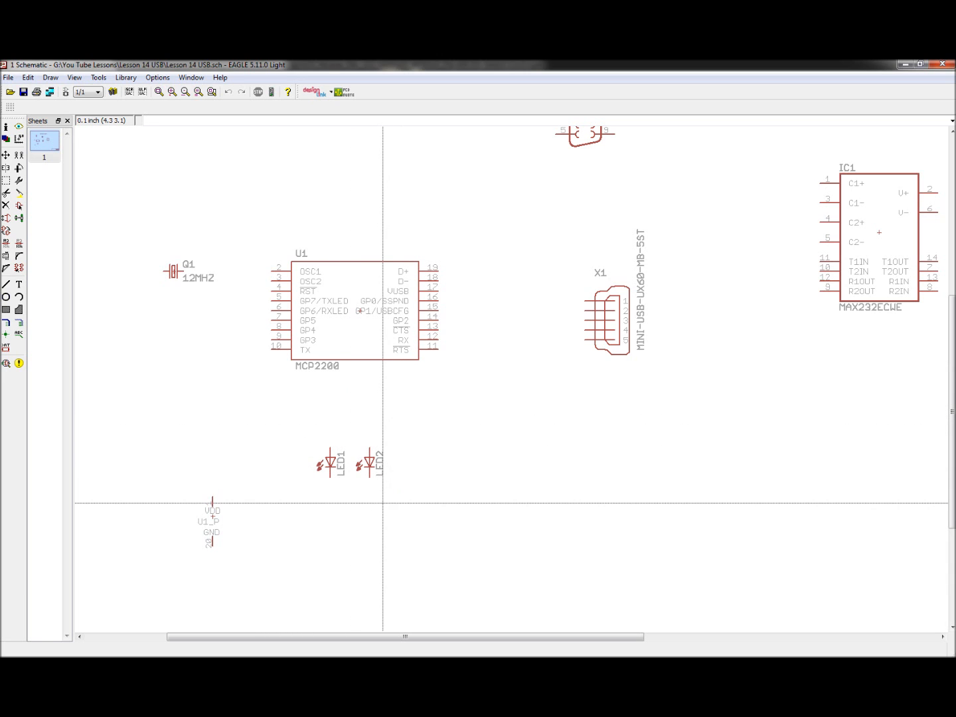
pyautogui.scroll(-4, 324, 498)
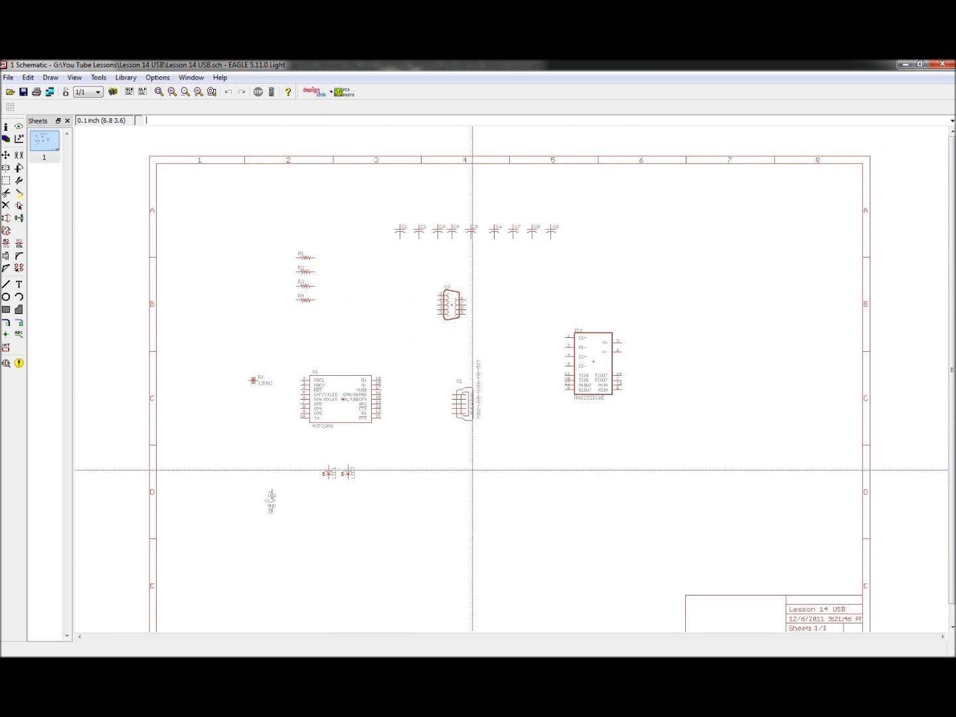
pyautogui.scroll(2, 460, 392)
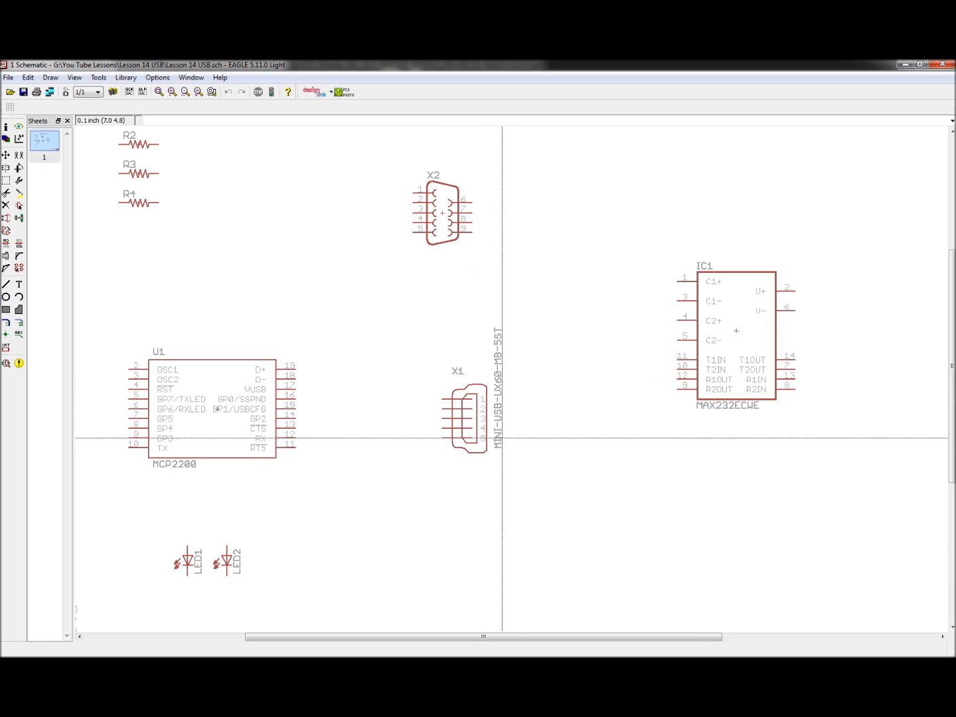
pyautogui.scroll(-3, 478, 436)
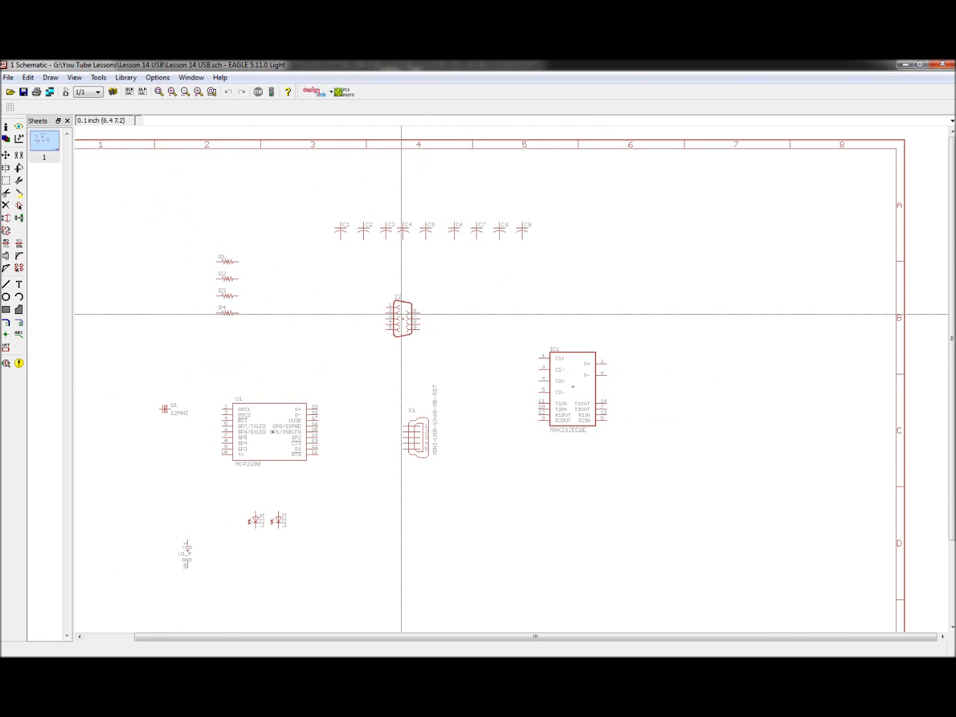
pyautogui.scroll(2, 213, 279)
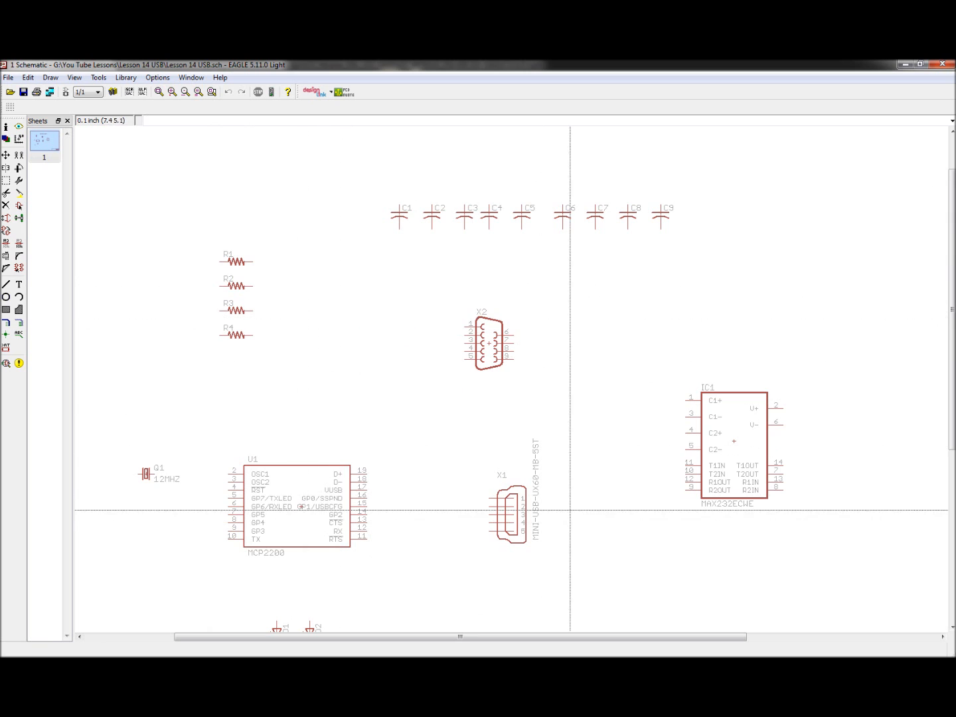
pyautogui.scroll(2, 279, 352)
pyautogui.scroll(-3, 355, 372)
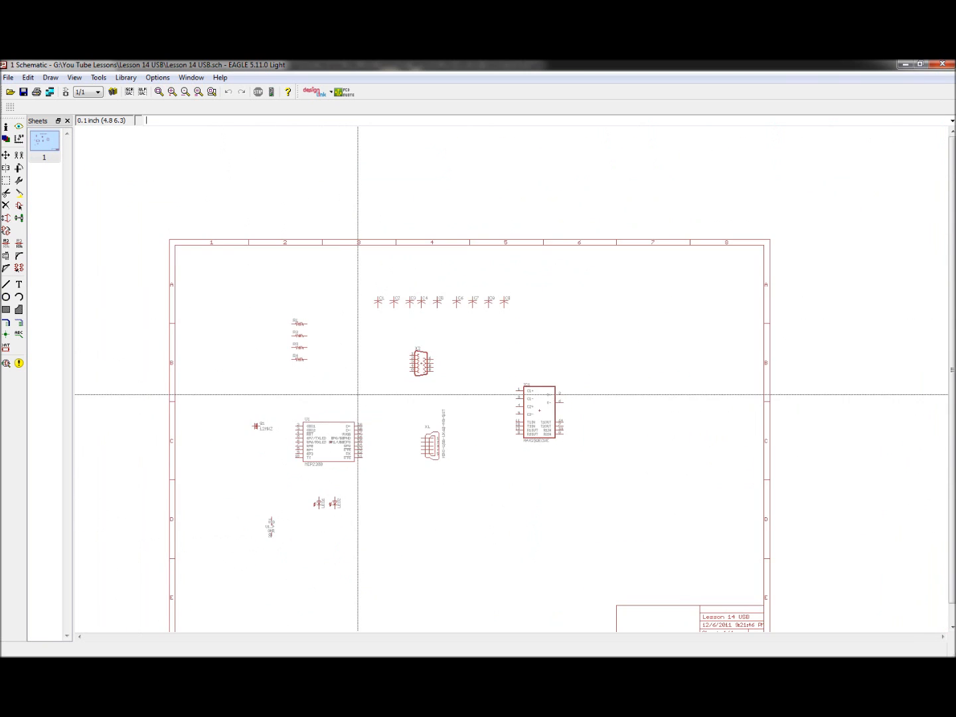
pyautogui.scroll(2, 412, 444)
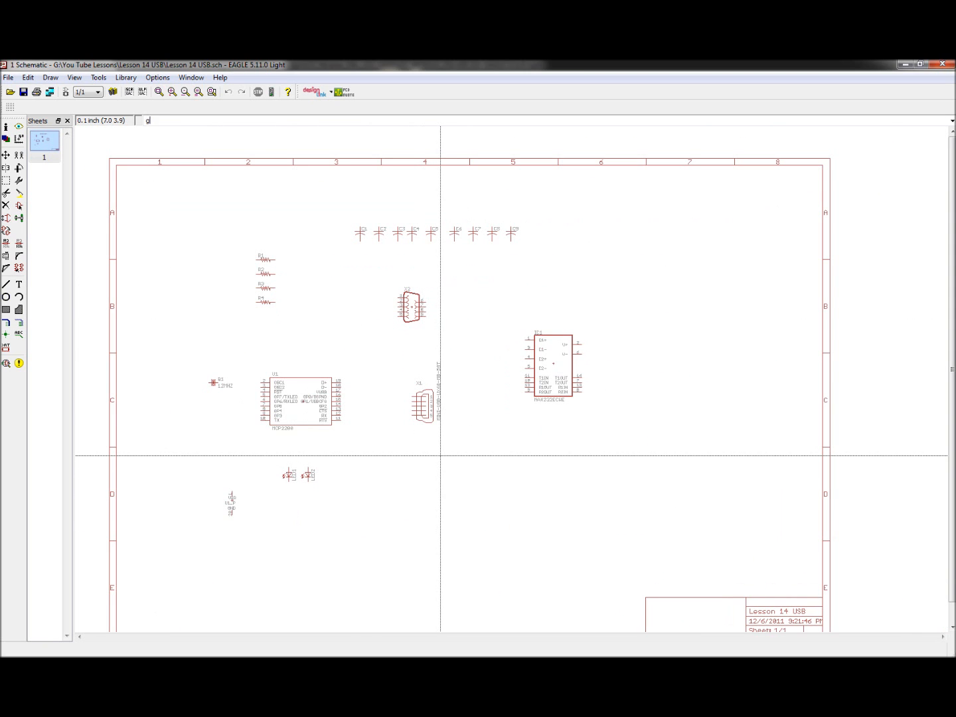
pyautogui.press('Return')
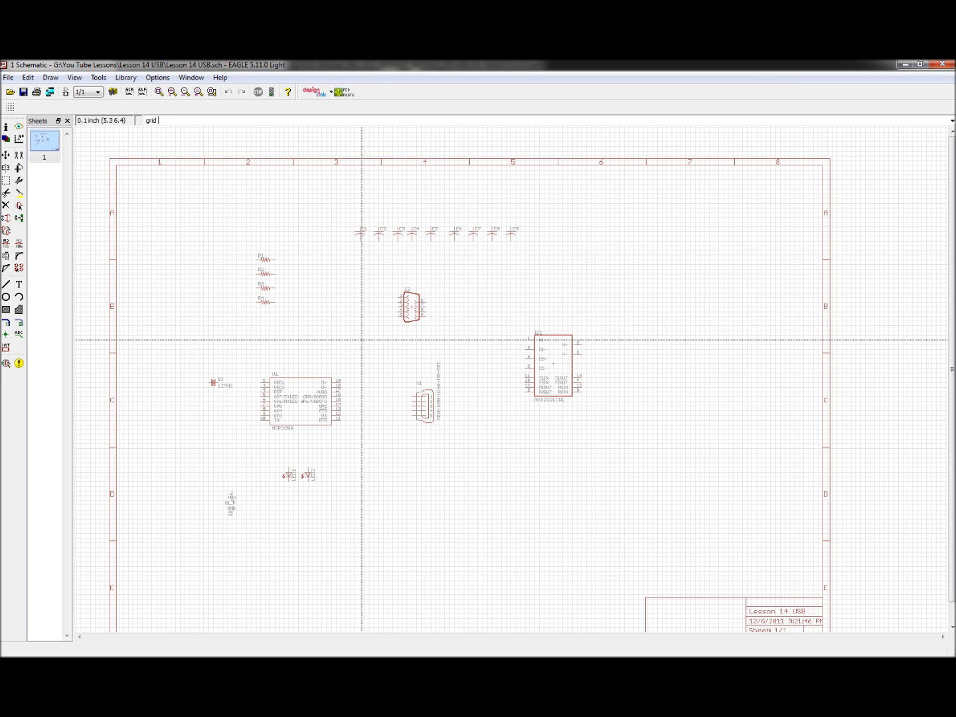
# Step: Zoom in and out across the schematic to inspect the placed parts and the MAX232ECWE symbol
pyautogui.scroll(2, 399, 342)
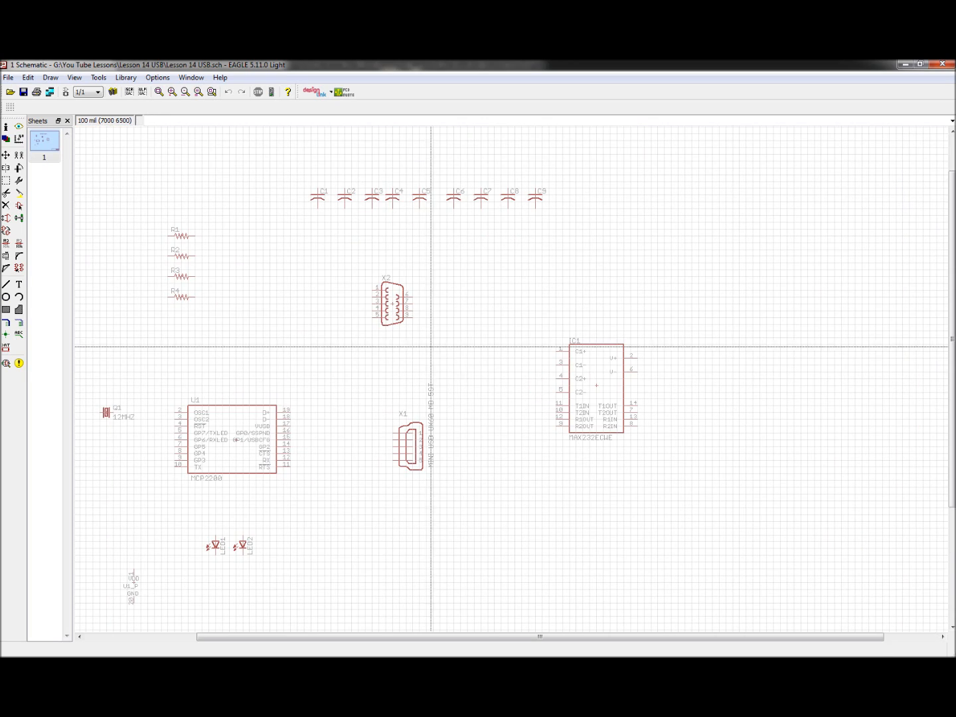
pyautogui.scroll(-3, 429, 356)
pyautogui.scroll(3, 279, 402)
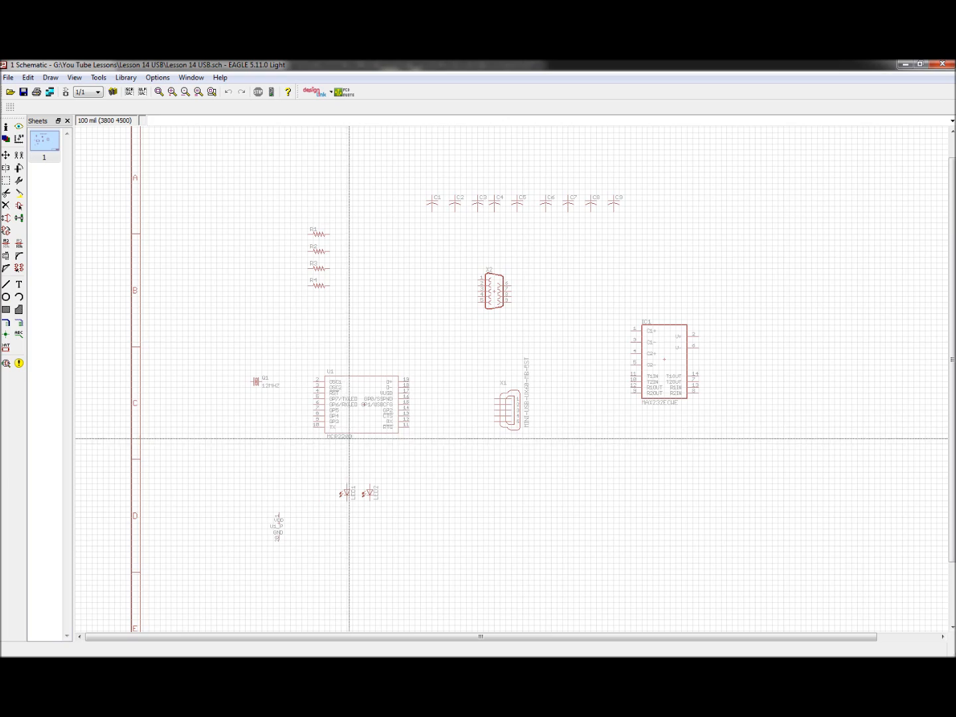
pyautogui.scroll(1, 346, 442)
pyautogui.scroll(-3, 487, 419)
pyautogui.scroll(3, 563, 390)
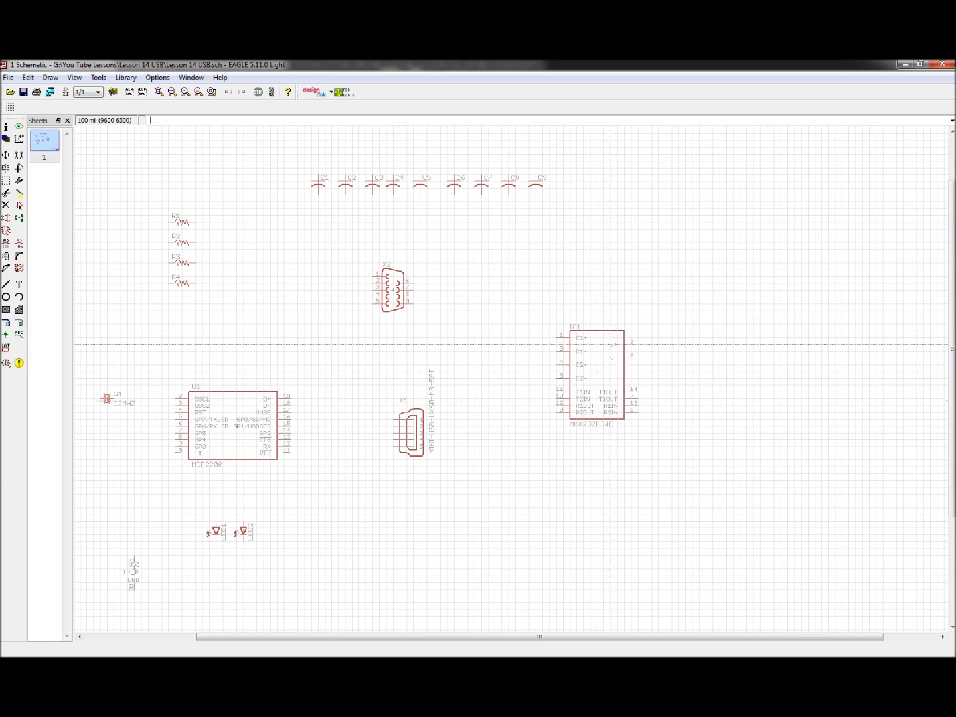
pyautogui.scroll(4, 574, 428)
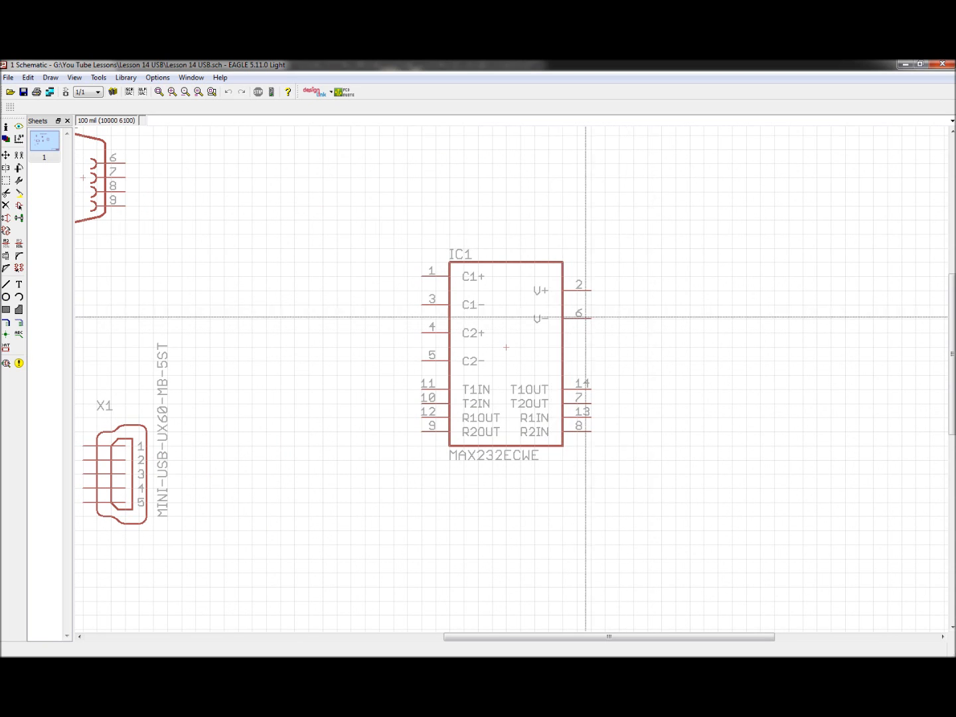
pyautogui.scroll(1, 512, 398)
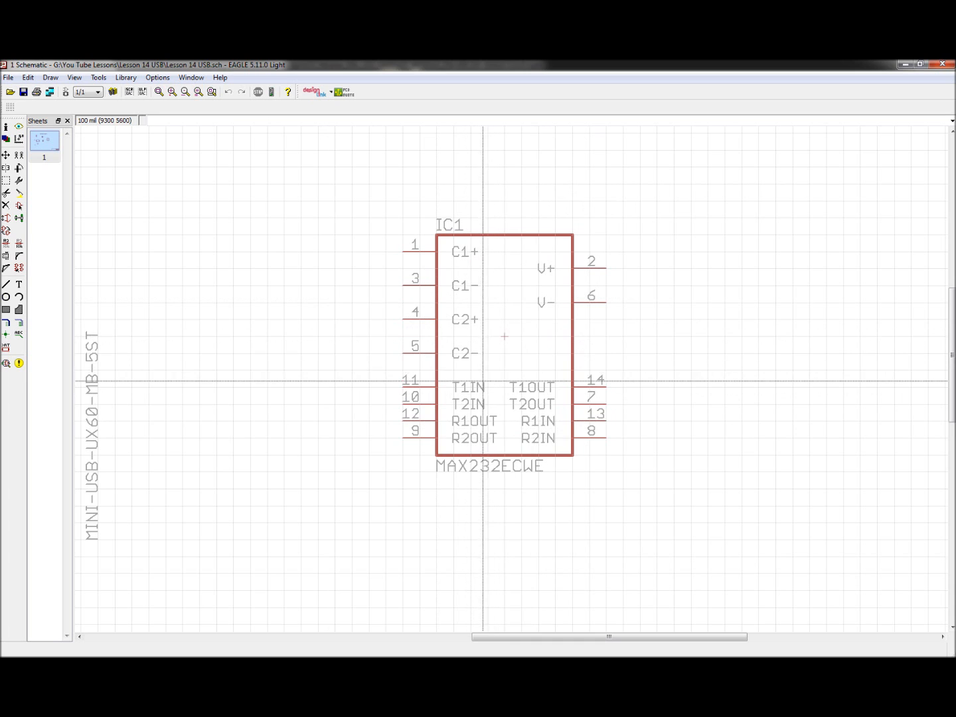
pyautogui.scroll(-1, 523, 304)
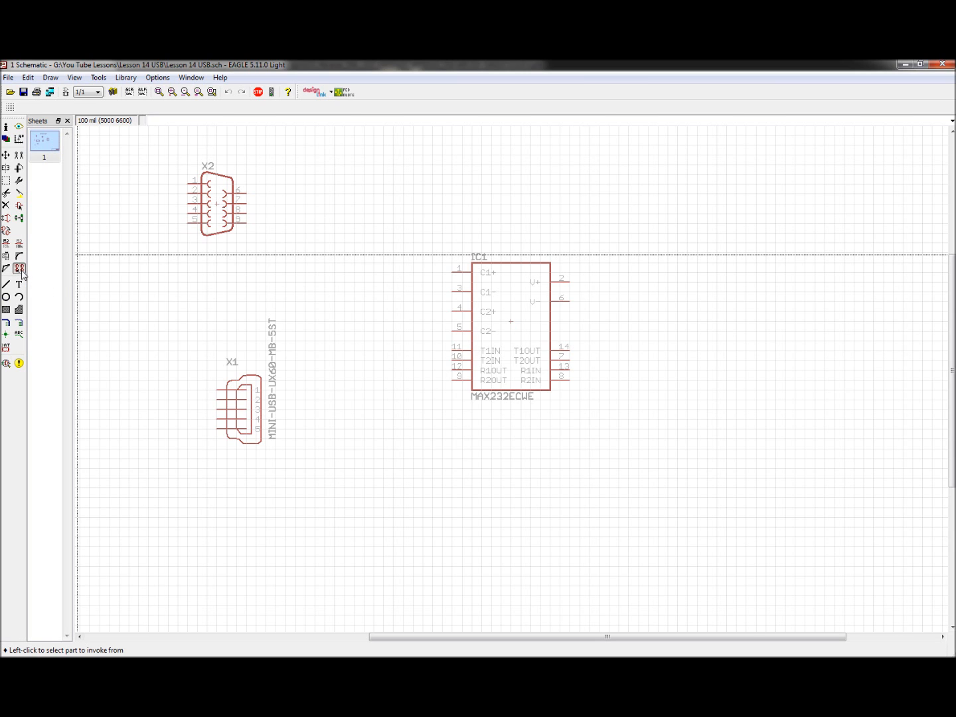
# Step: Invoke the MAX232ECWE's VCC-GND power gate and place it beside the MCP2200 power gate below the LEDs
pyautogui.click(20, 270)
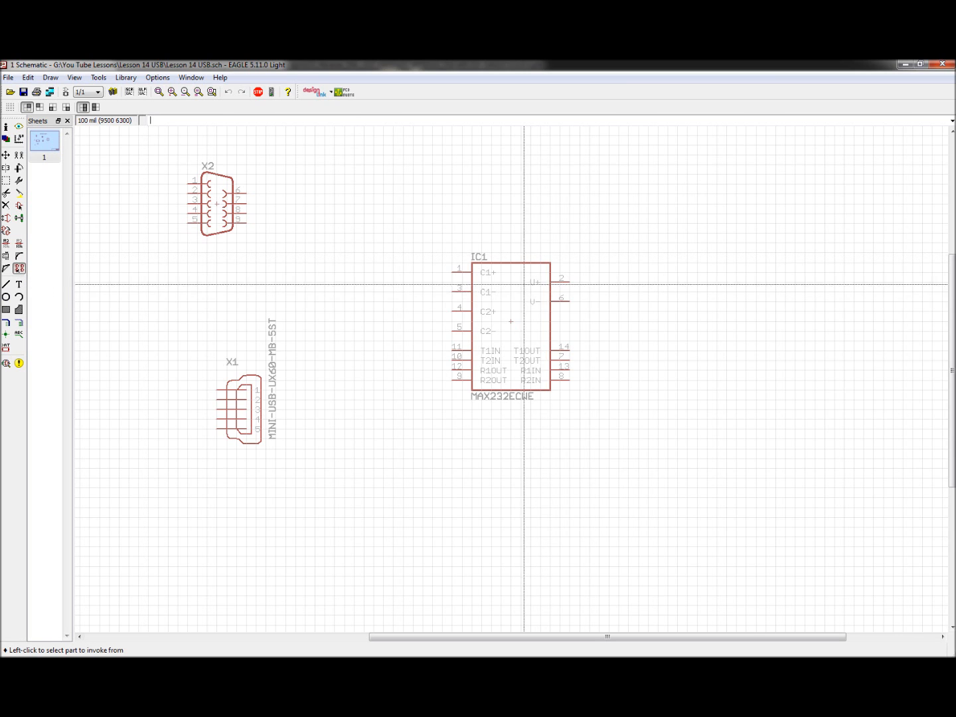
pyautogui.click(511, 323)
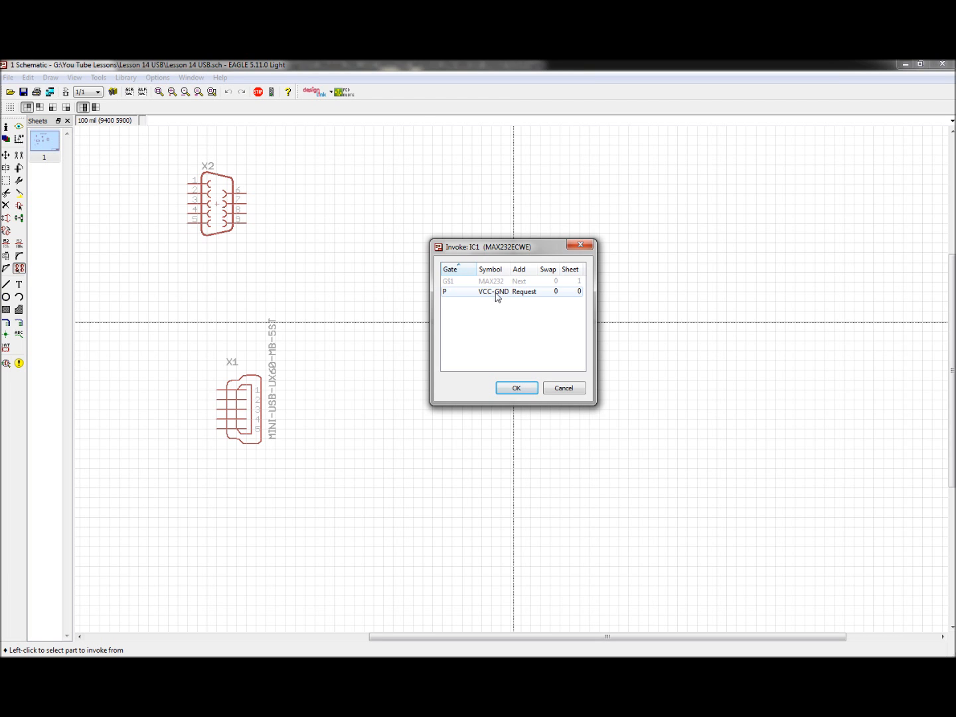
pyautogui.click(517, 388)
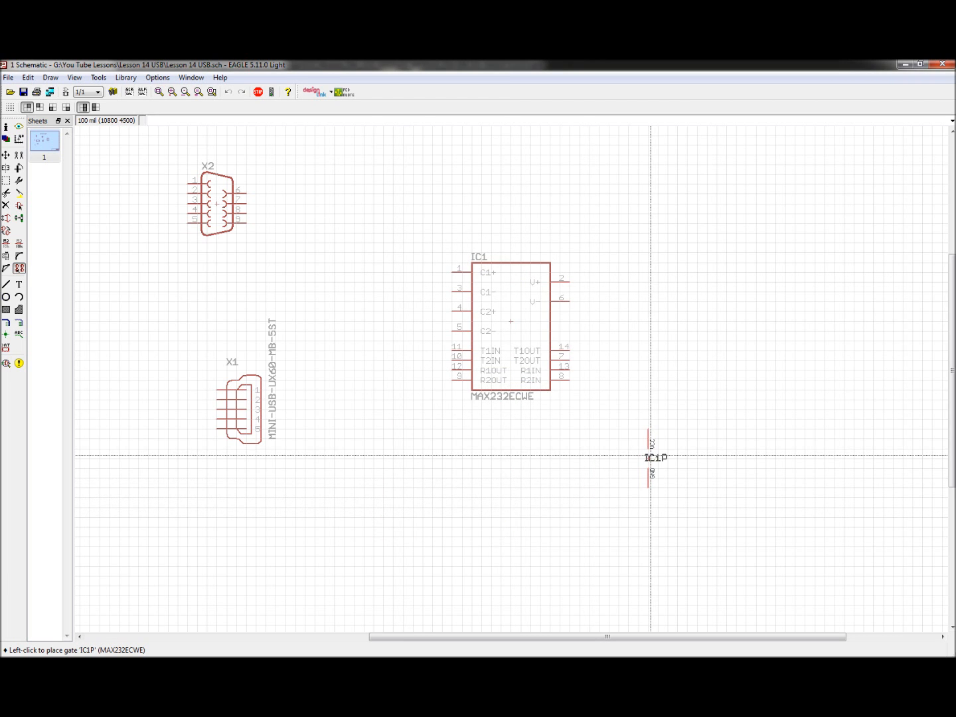
pyautogui.scroll(-3, 579, 391)
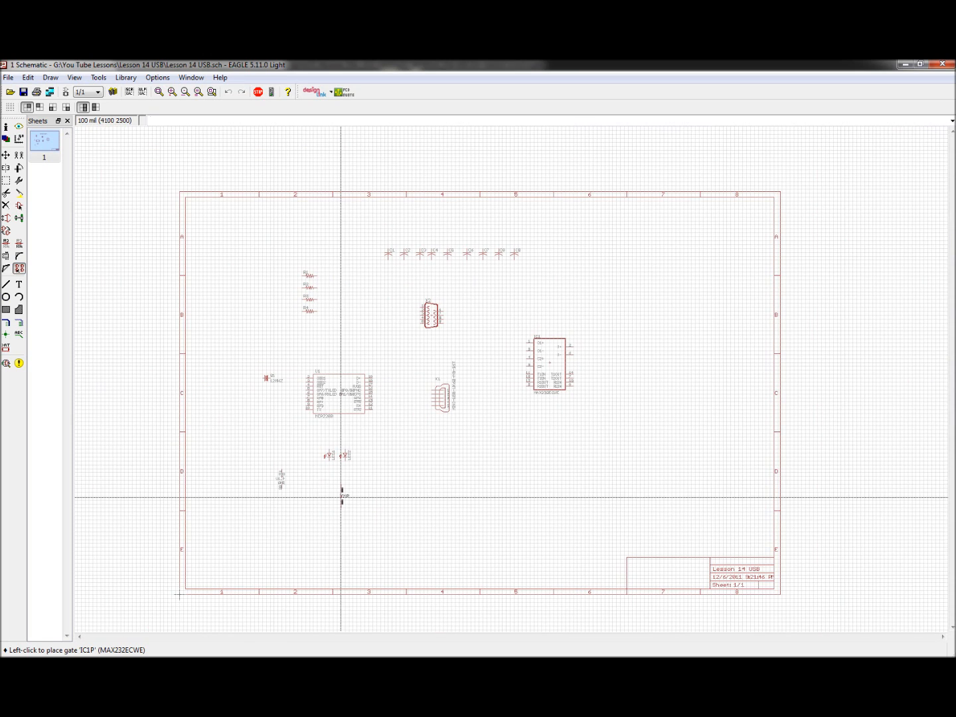
pyautogui.scroll(4, 296, 499)
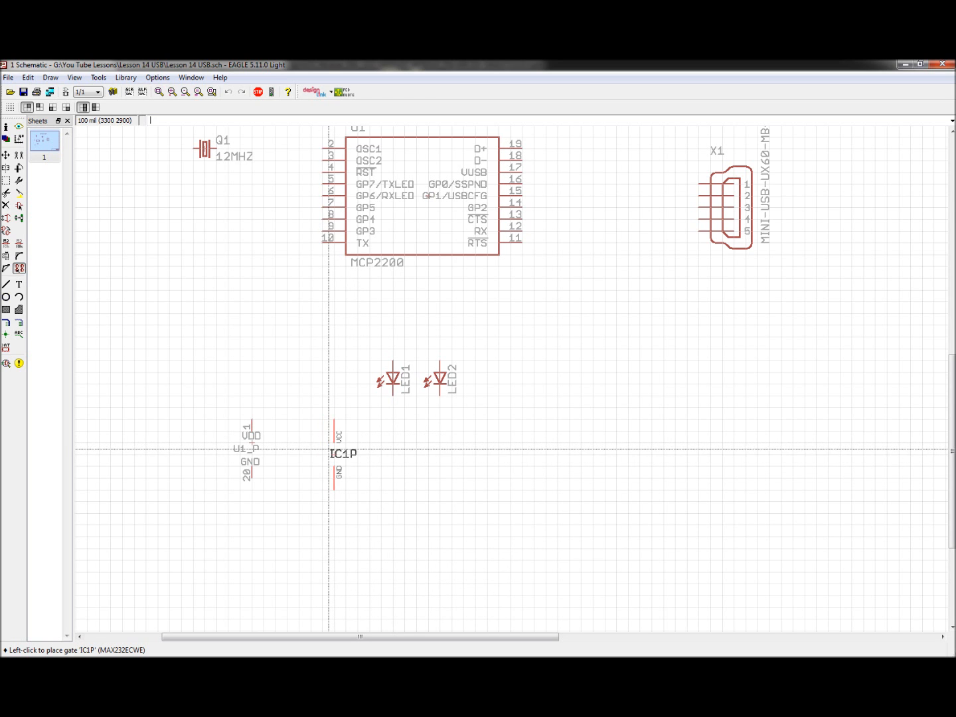
pyautogui.scroll(-3, 465, 444)
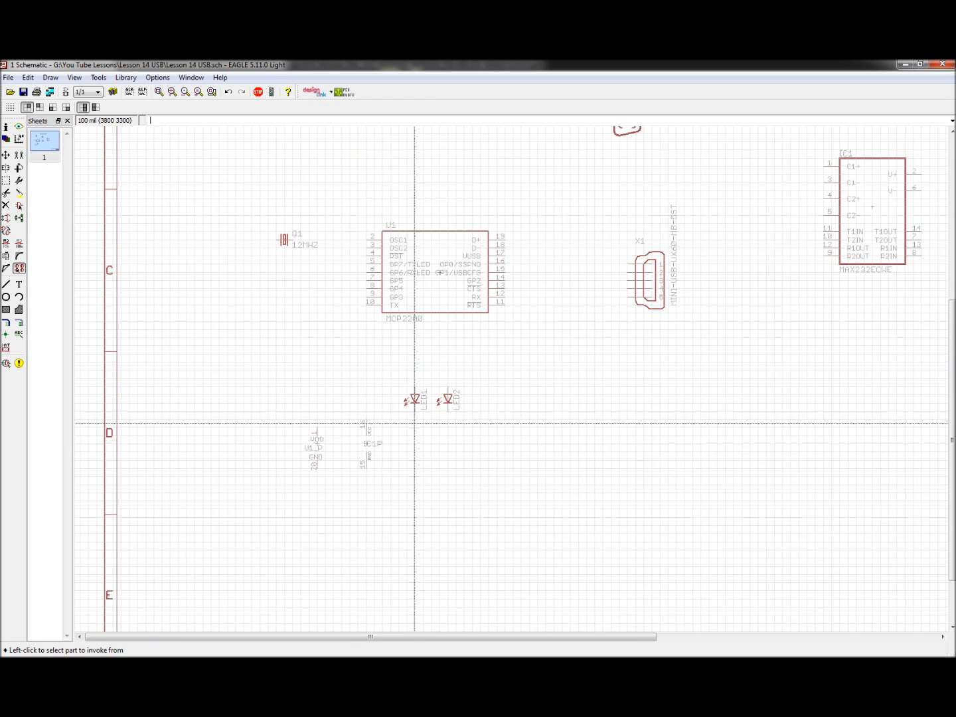
pyautogui.scroll(2, 425, 282)
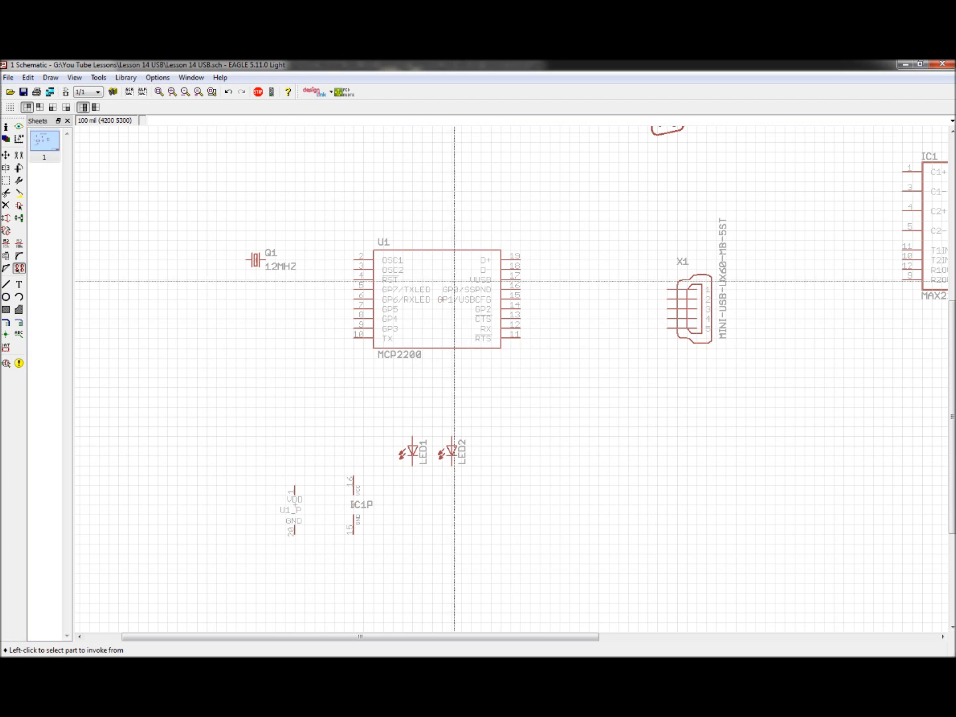
pyautogui.click(19, 268)
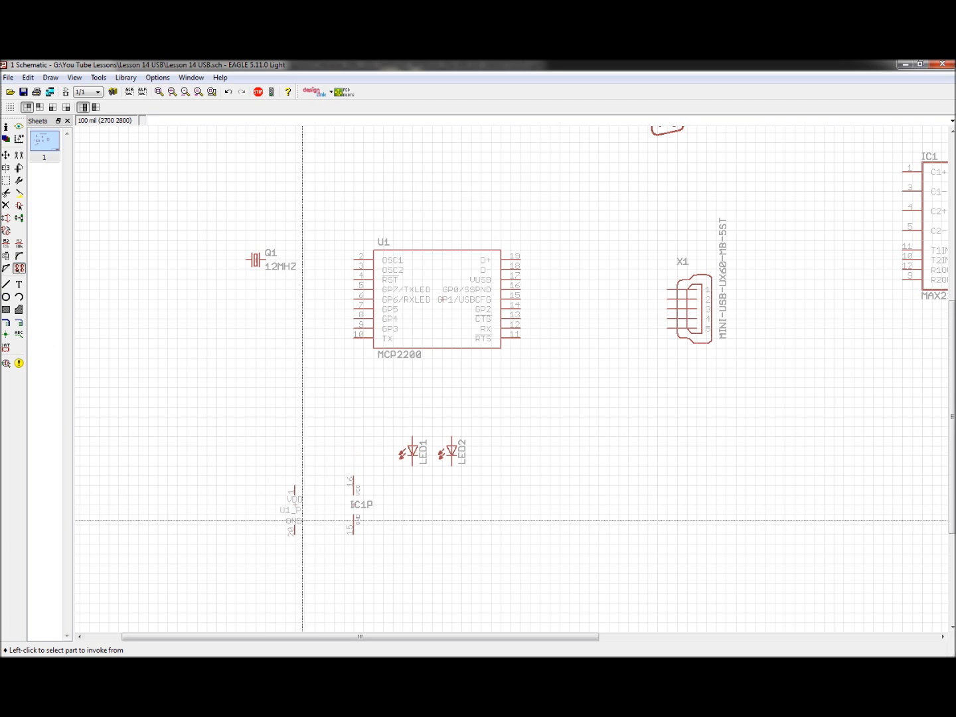
# Step: Move the MCP2200 power gate U1_P slightly to line it up with the IC1P power gate
pyautogui.scroll(-4, 350, 457)
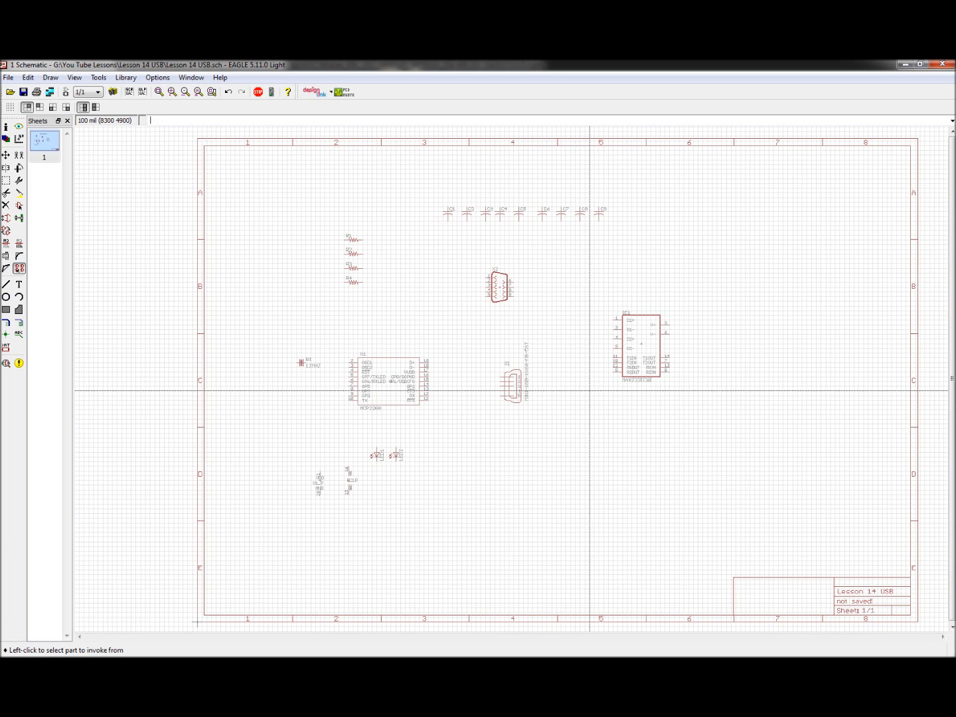
pyautogui.scroll(1, 590, 391)
pyautogui.scroll(-1, 561, 344)
pyautogui.scroll(3, 341, 485)
pyautogui.scroll(-5, 344, 427)
pyautogui.scroll(4, 331, 474)
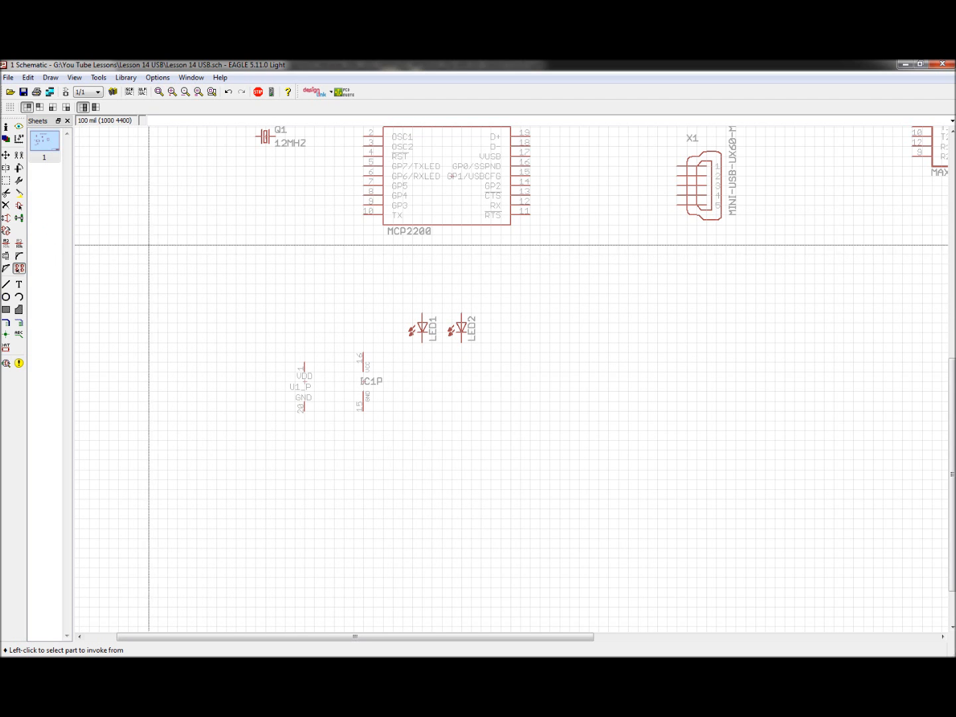
pyautogui.scroll(-4, 257, 392)
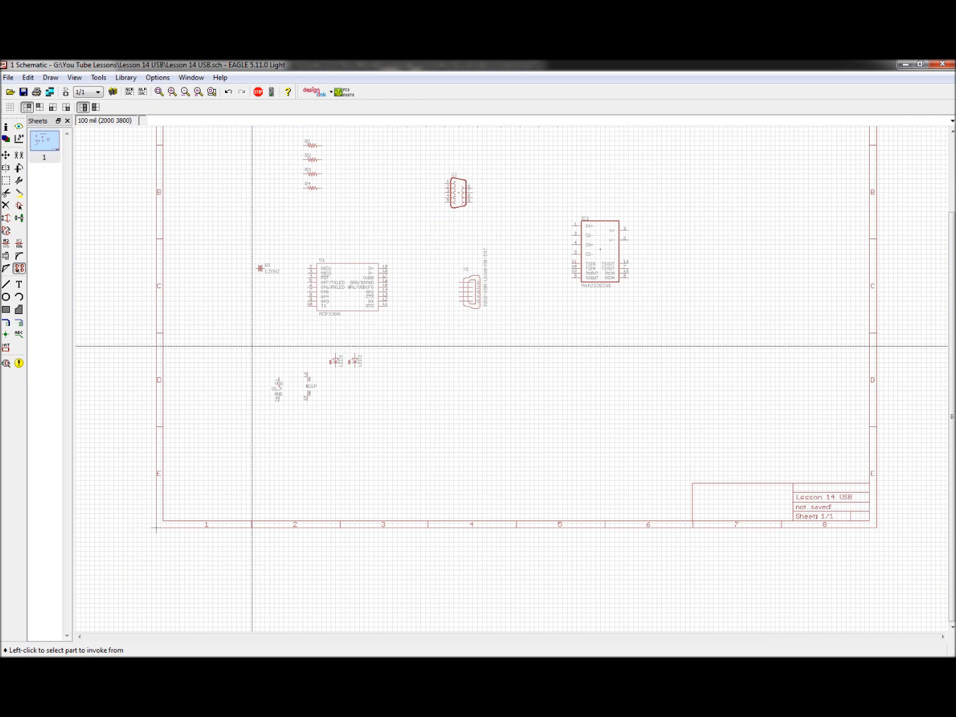
pyautogui.scroll(3, 295, 374)
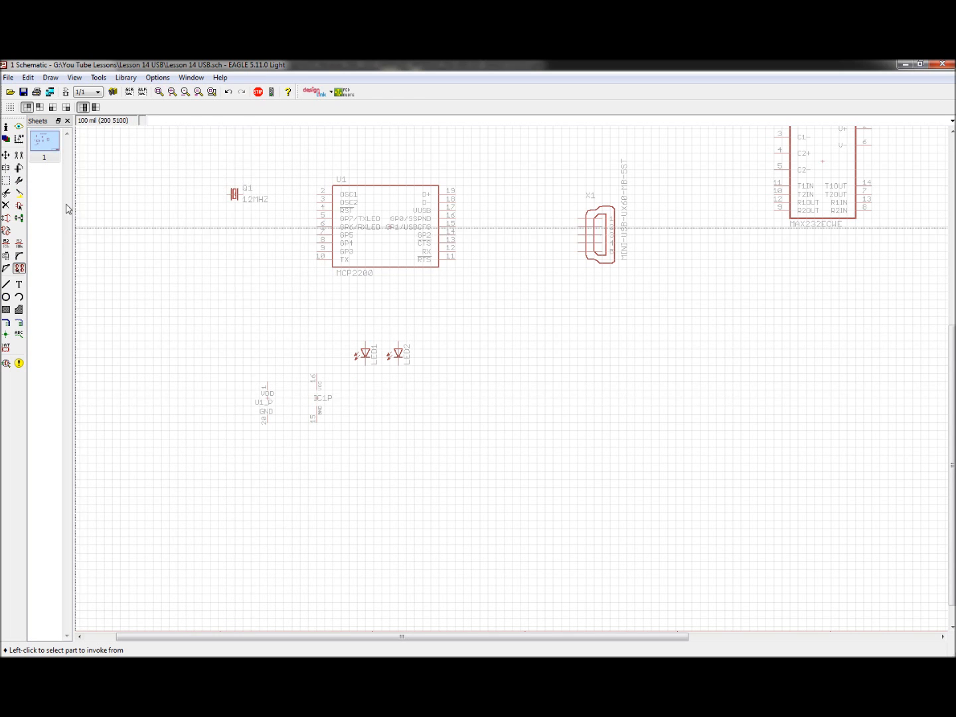
pyautogui.click(6, 155)
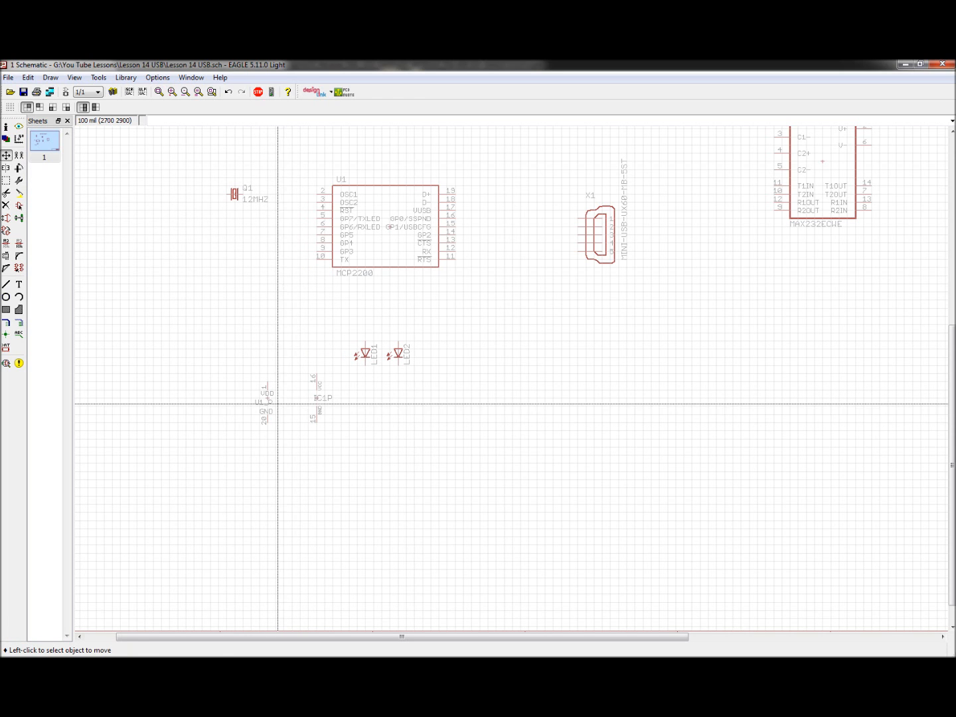
pyautogui.click(268, 402)
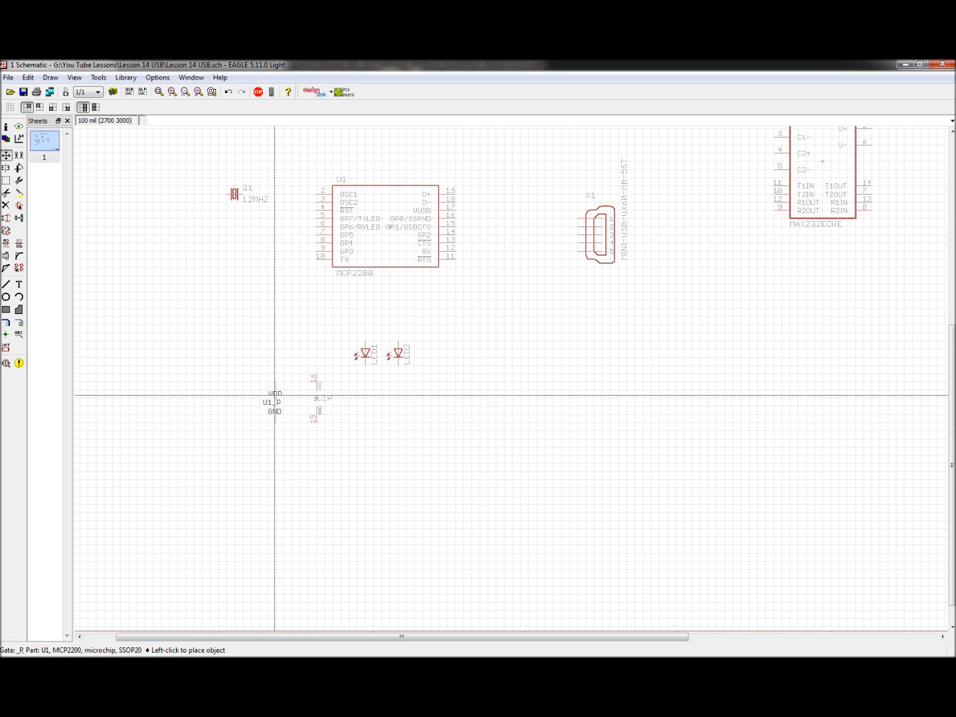
pyautogui.click(275, 395)
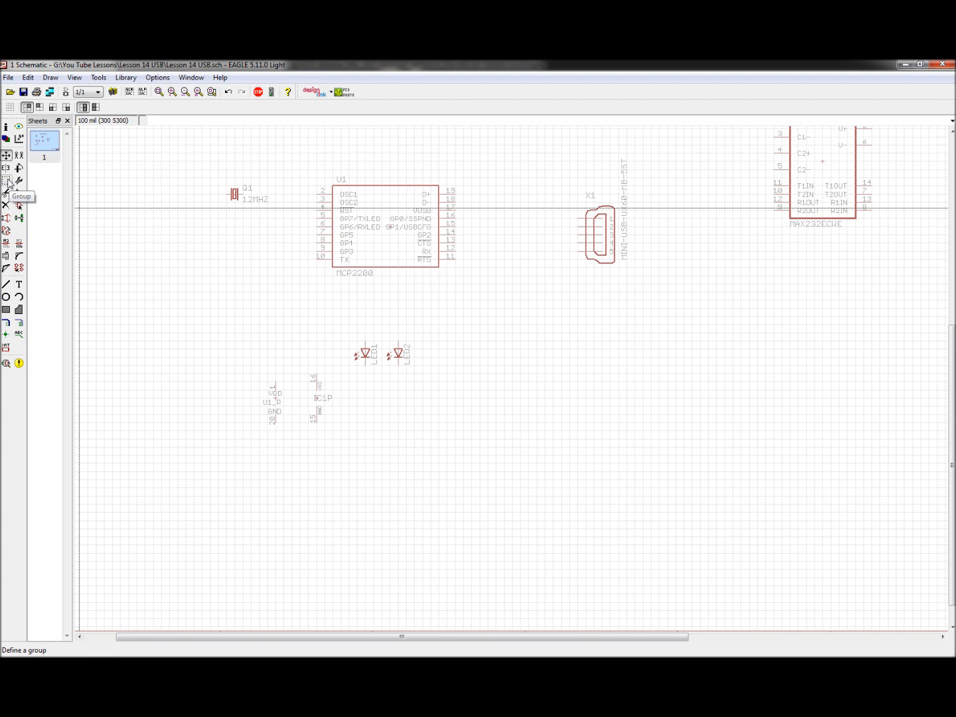
# Step: Group both power gates and move them together down into the frame's bottom-left area near row E
pyautogui.moveTo(234, 364); pyautogui.dragTo(340, 443)
pyautogui.press('F7')
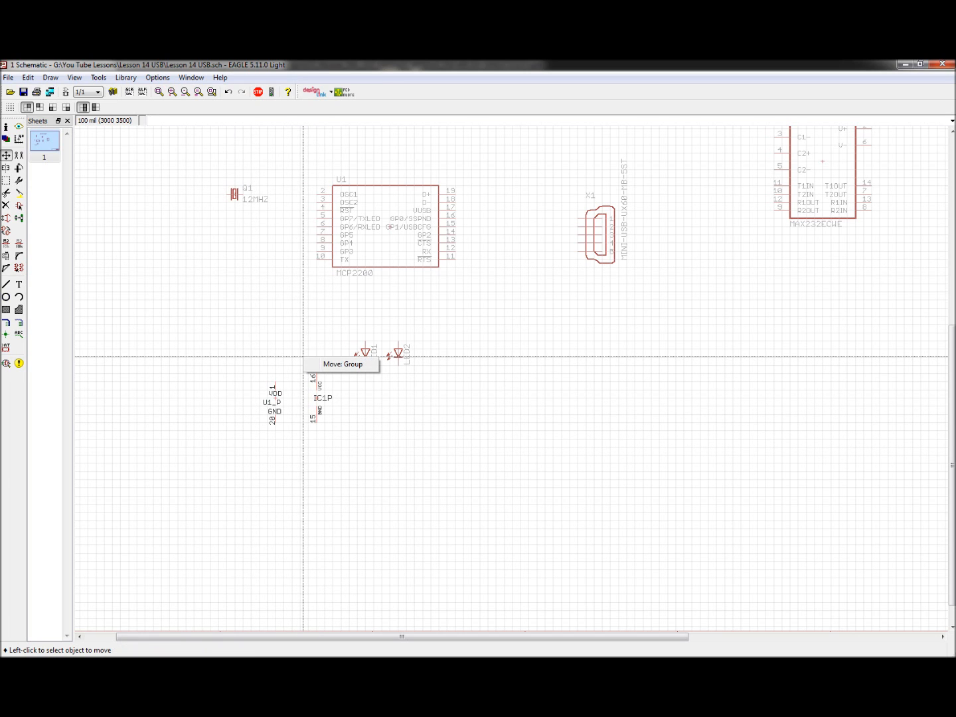
pyautogui.click(344, 364)
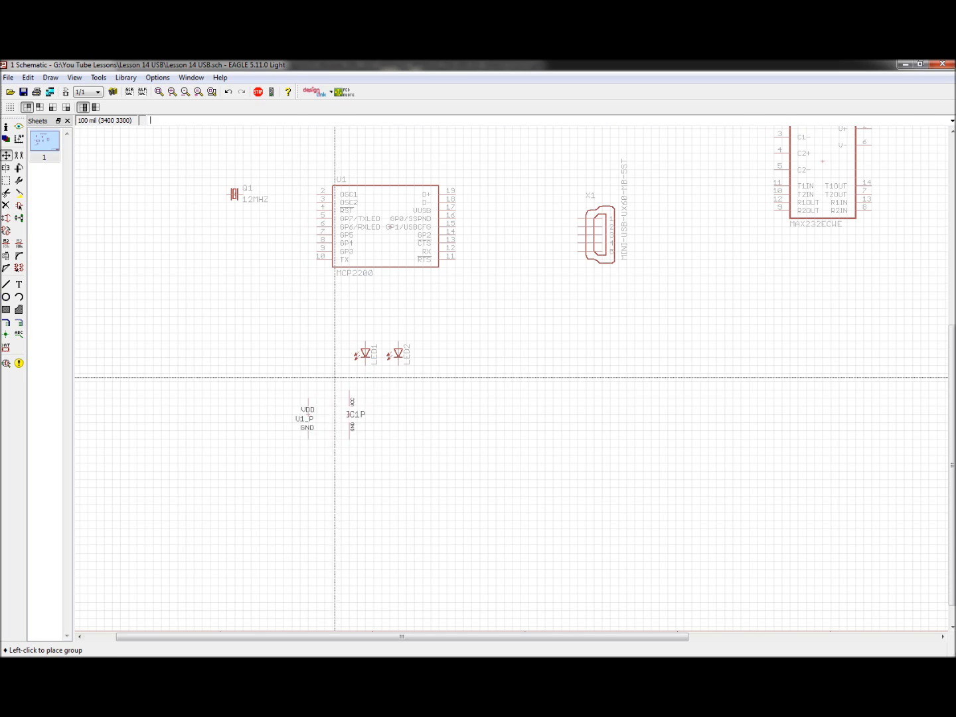
pyautogui.scroll(2, 325, 291)
pyautogui.scroll(-4, 325, 291)
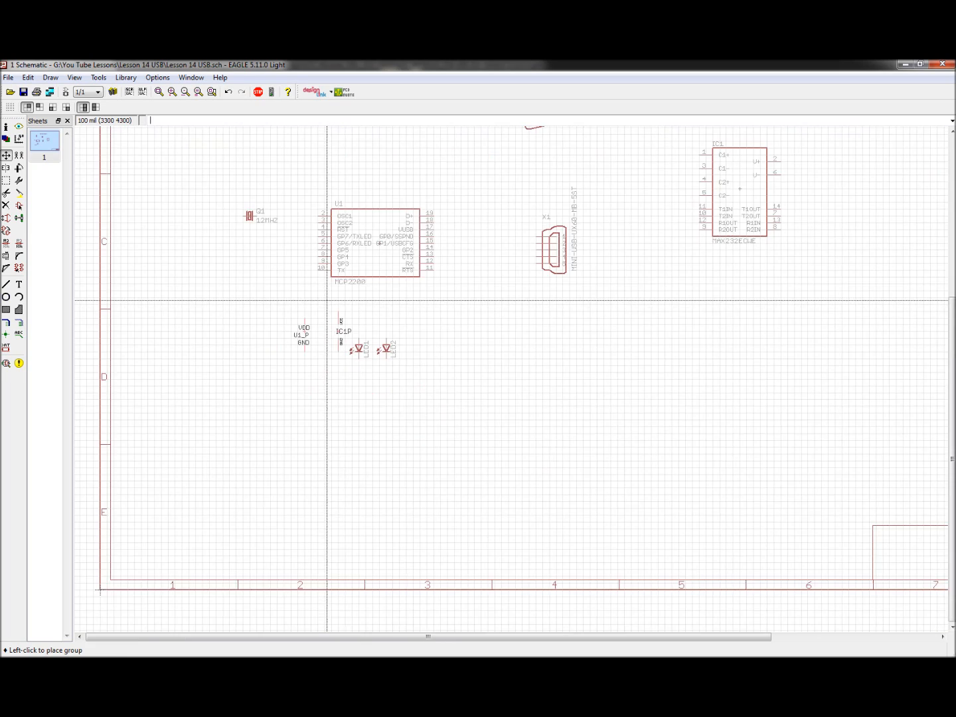
pyautogui.scroll(1, 443, 365)
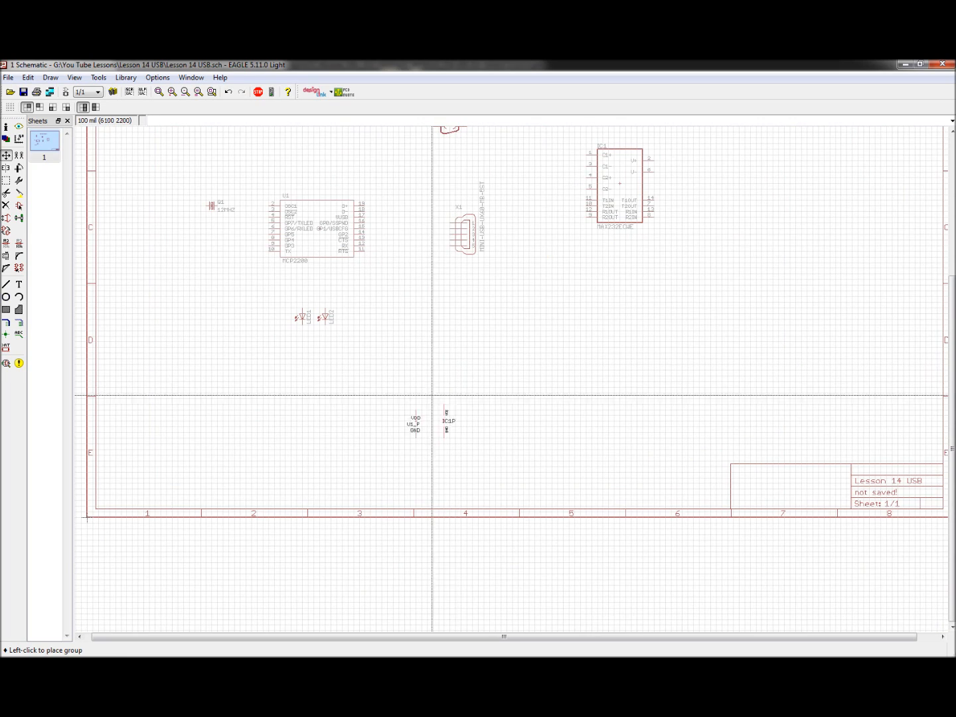
pyautogui.scroll(-1, 450, 387)
pyautogui.scroll(4, 648, 436)
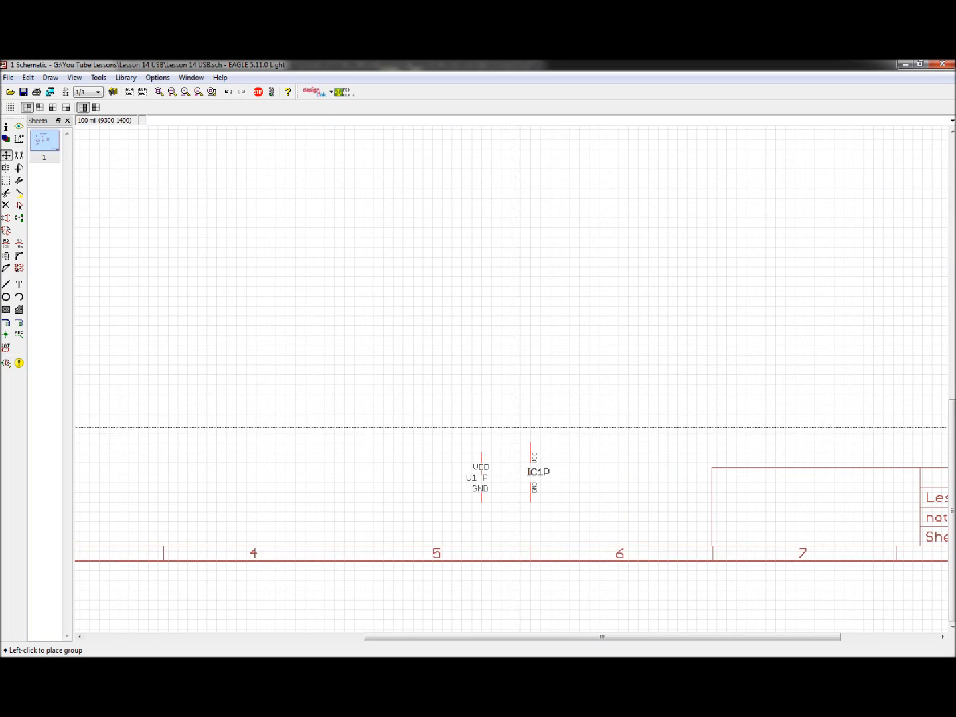
pyautogui.scroll(-4, 506, 405)
pyautogui.scroll(-1, 406, 428)
pyautogui.scroll(1, 276, 411)
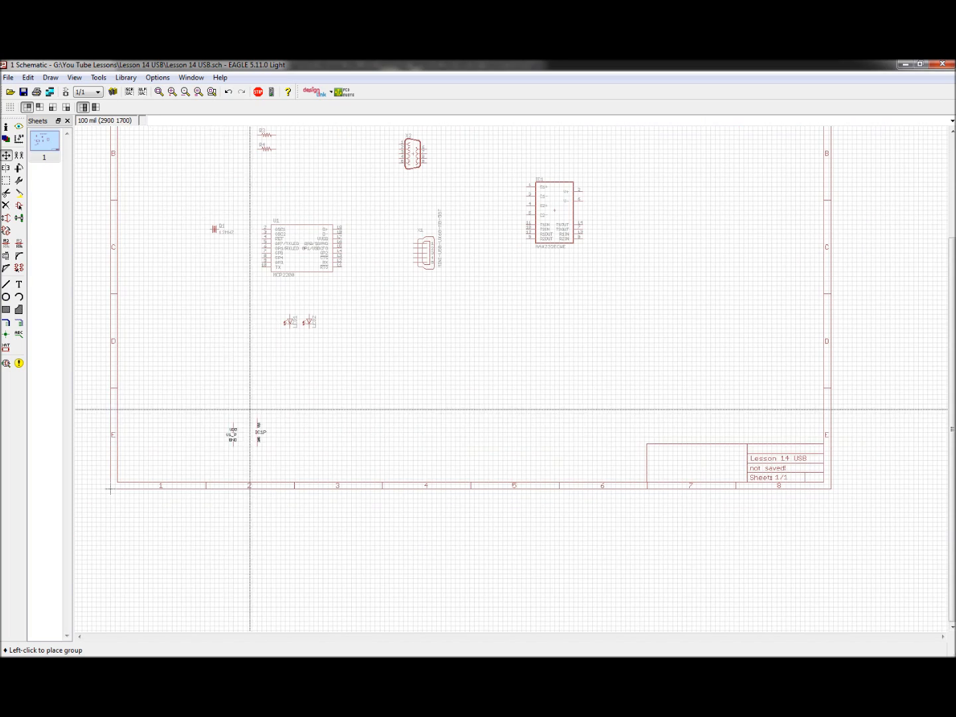
pyautogui.scroll(-2, 199, 408)
pyautogui.scroll(3, 187, 406)
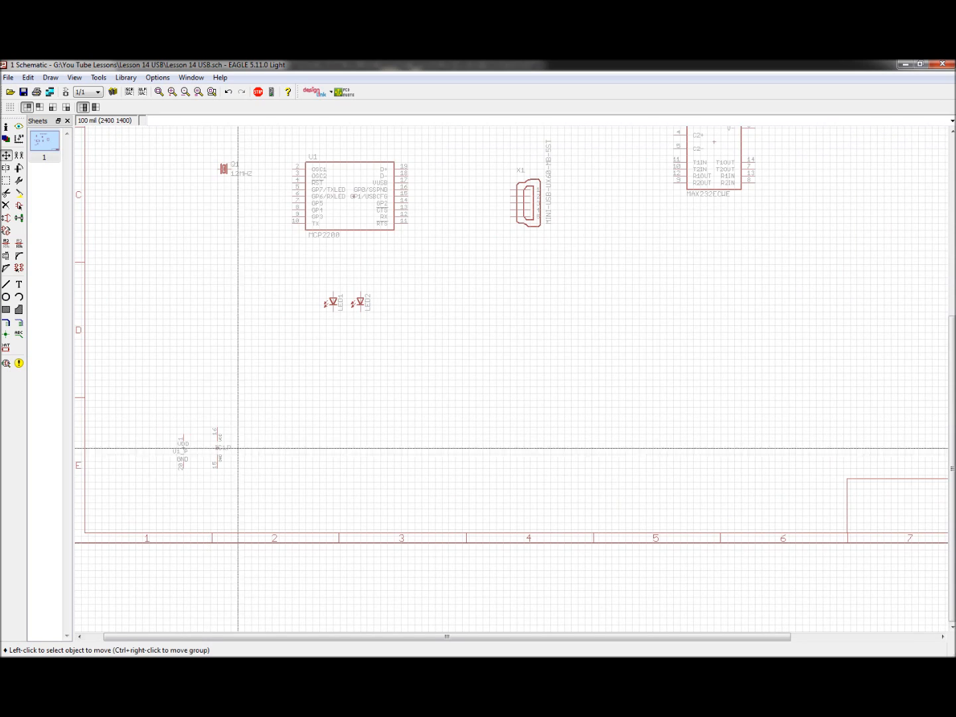
pyautogui.scroll(-2, 199, 452)
pyautogui.scroll(4, 199, 458)
pyautogui.click(231, 443)
pyautogui.click(257, 437)
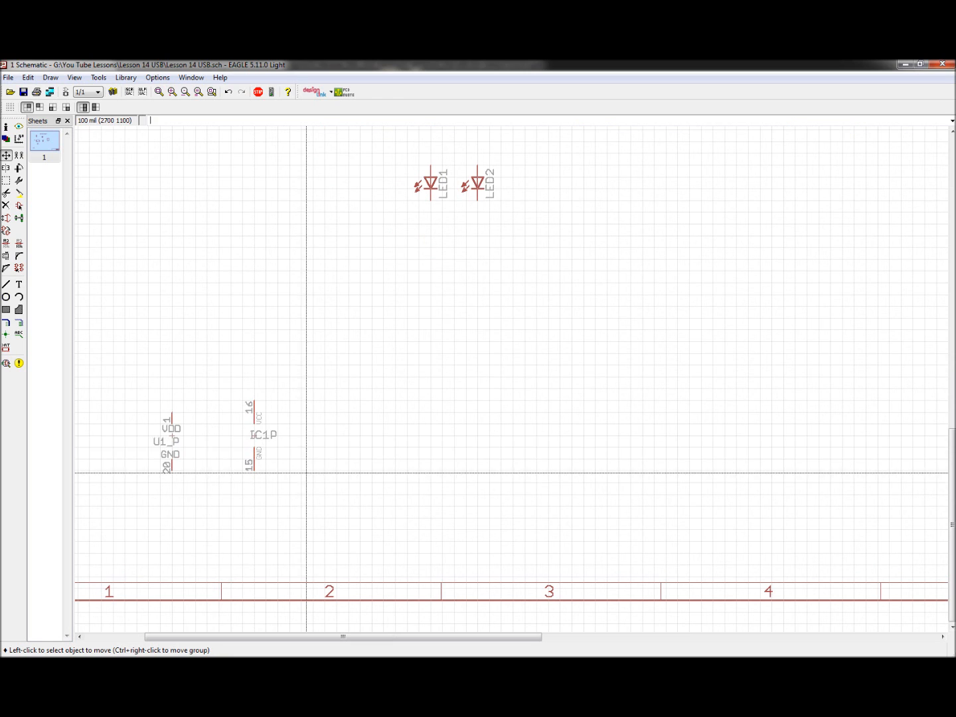
# Step: Move the mini-USB connector X1 to the left edge above the crystal, rotating it while placing
pyautogui.scroll(-3, 309, 468)
pyautogui.scroll(1, 492, 220)
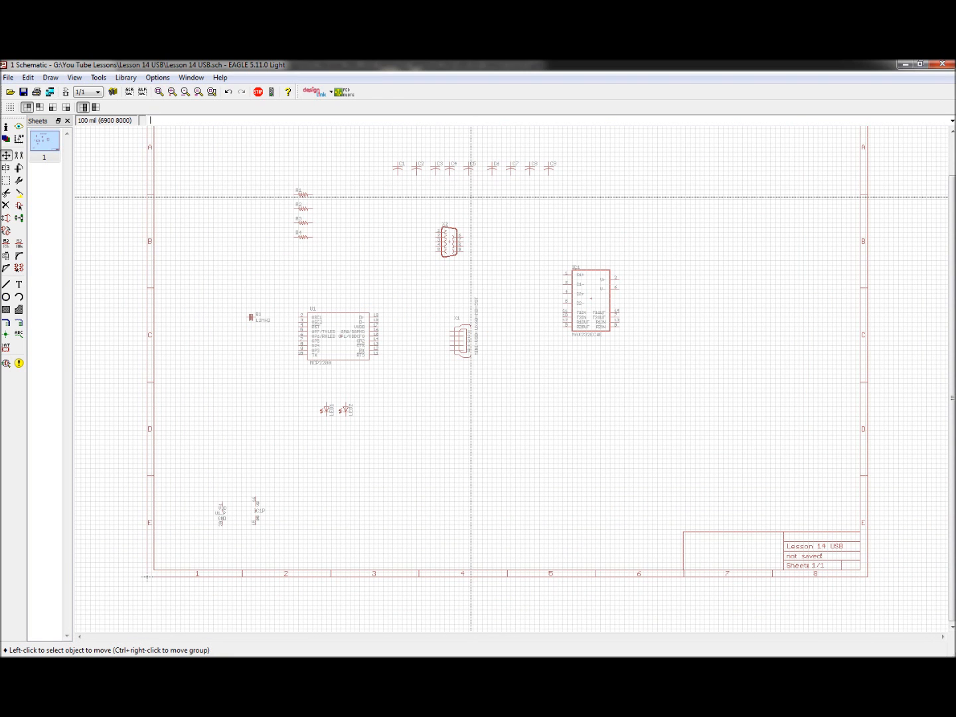
pyautogui.scroll(1, 487, 263)
pyautogui.scroll(-2, 275, 307)
pyautogui.scroll(3, 247, 319)
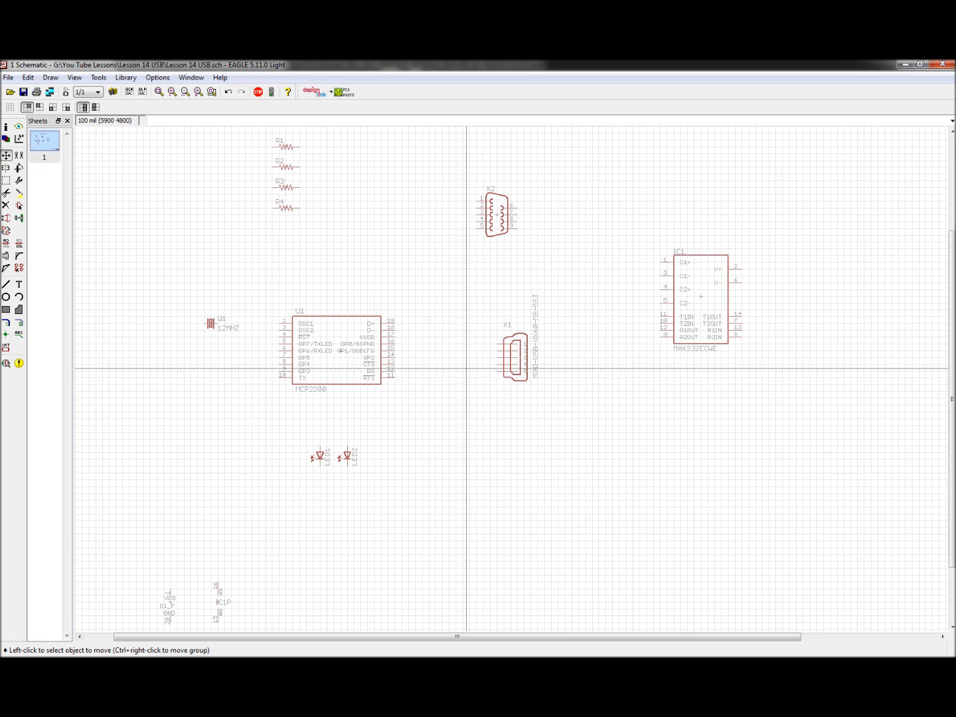
pyautogui.click(526, 360)
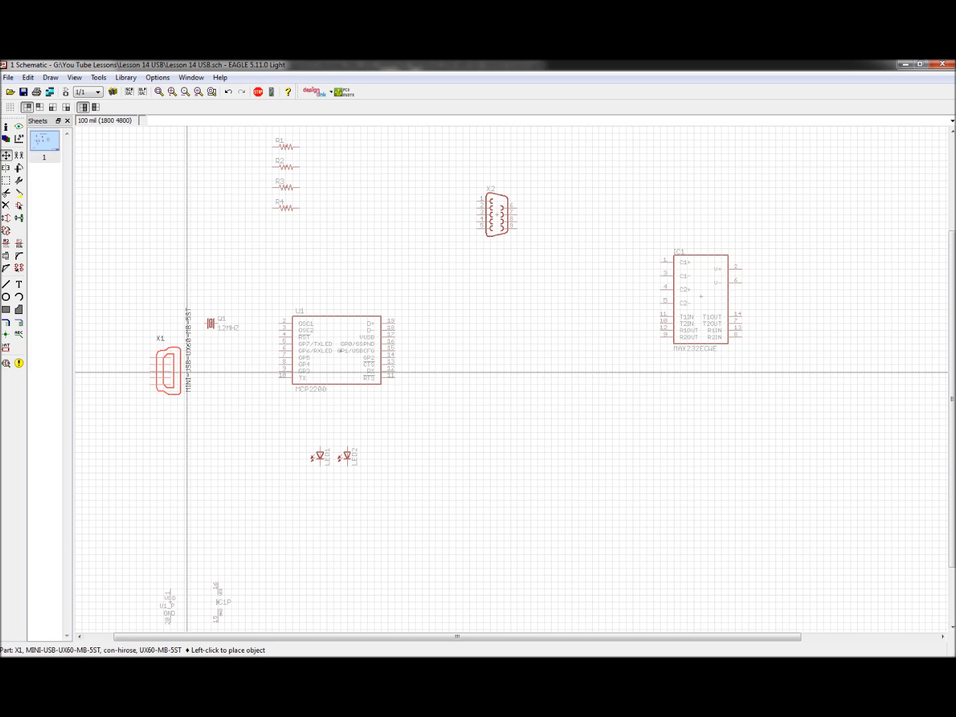
pyautogui.rightClick(170, 289)
pyautogui.rightClick(171, 287)
pyautogui.rightClick(171, 284)
pyautogui.rightClick(171, 284)
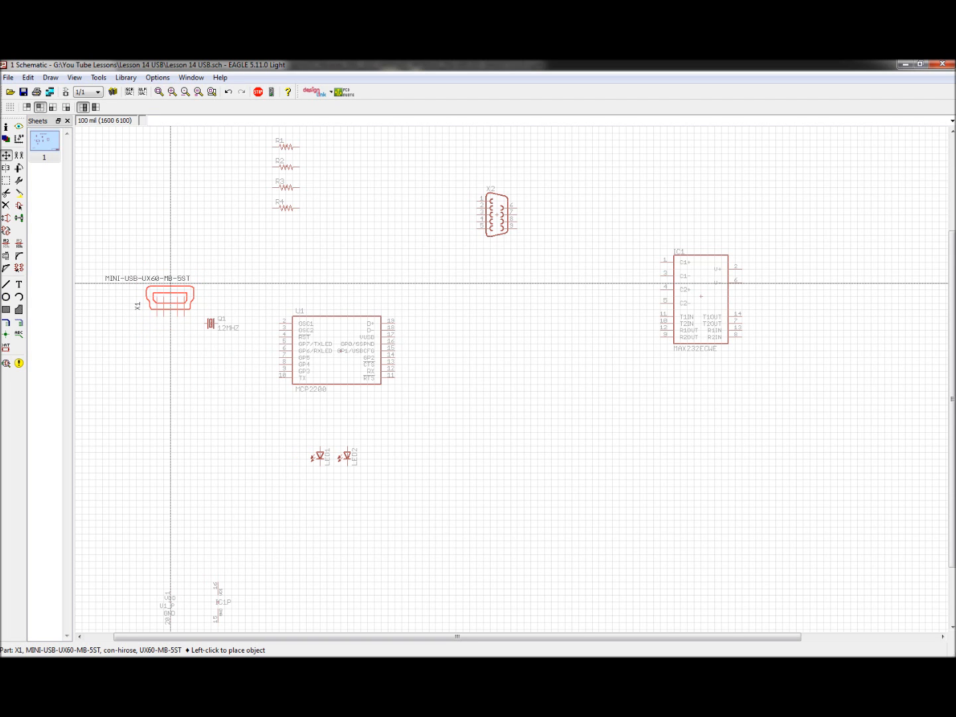
pyautogui.click(156, 256)
# Step: Mirror the mini-USB connector X1 so its pins face the MCP2200
pyautogui.scroll(-1, 119, 199)
pyautogui.scroll(1, 119, 190)
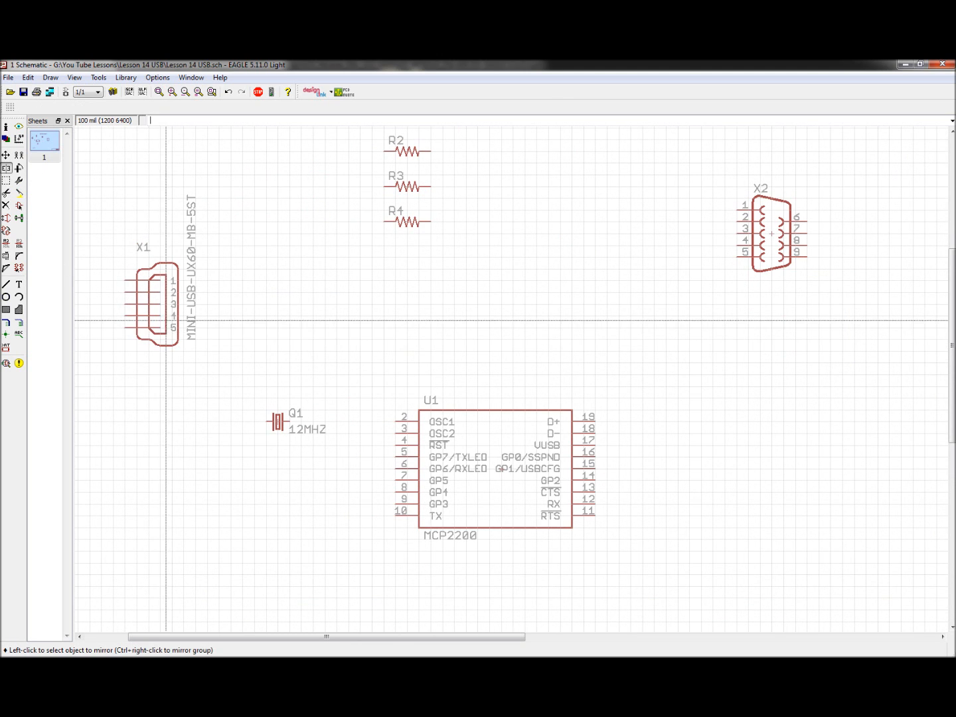
pyautogui.click(166, 316)
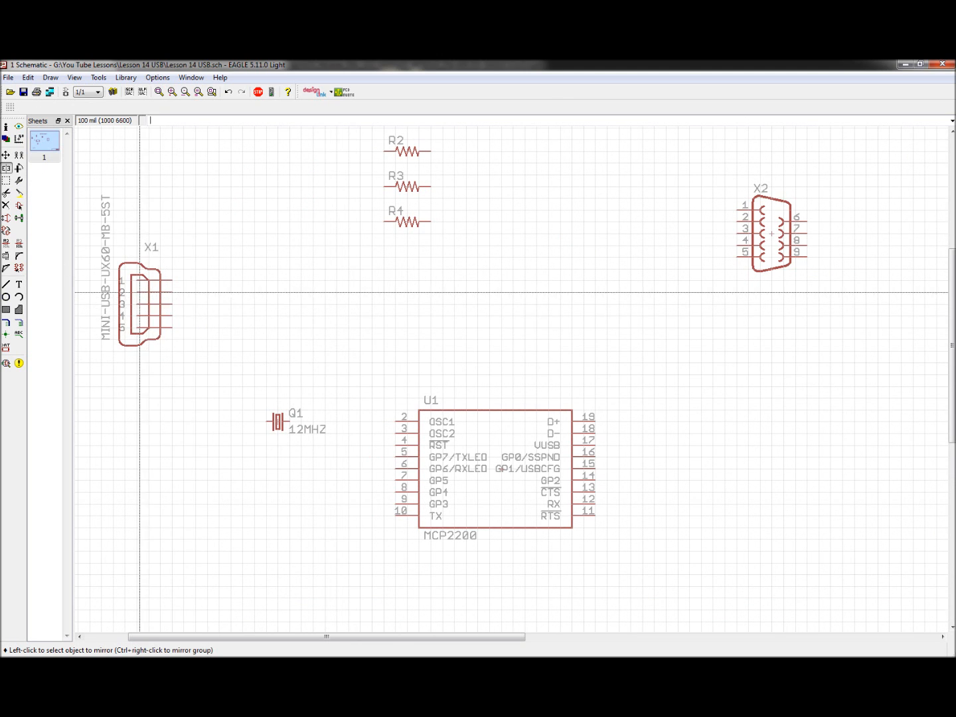
# Step: Move the mini-USB connector X1 slightly to the right, away from the frame's left border
pyautogui.click(6, 155)
pyautogui.click(143, 293)
pyautogui.scroll(-3, 331, 318)
pyautogui.scroll(3, 228, 336)
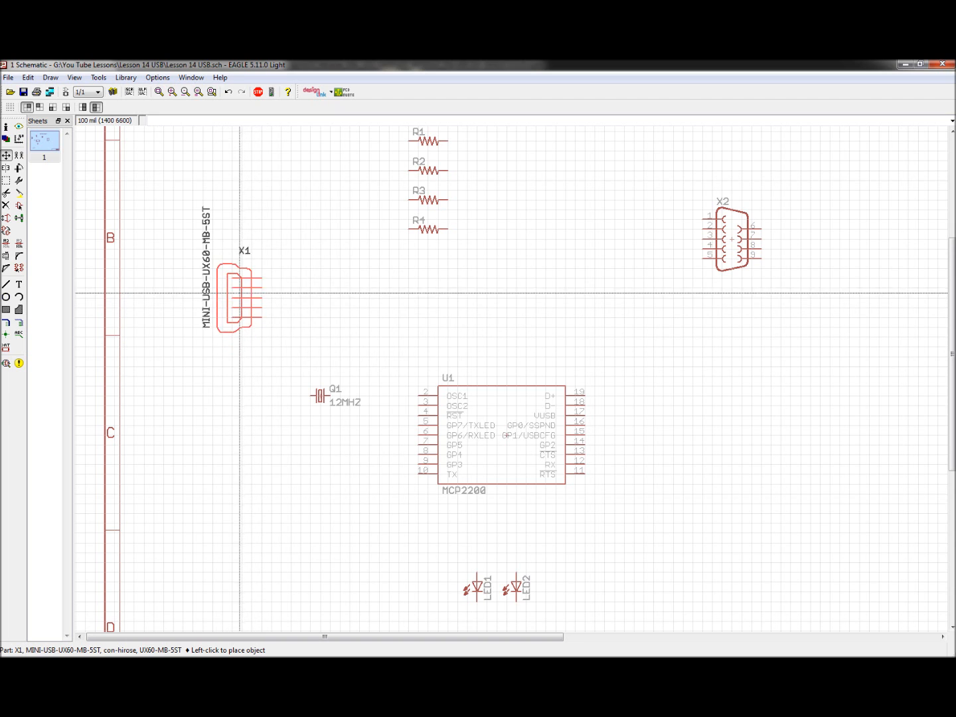
pyautogui.click(229, 292)
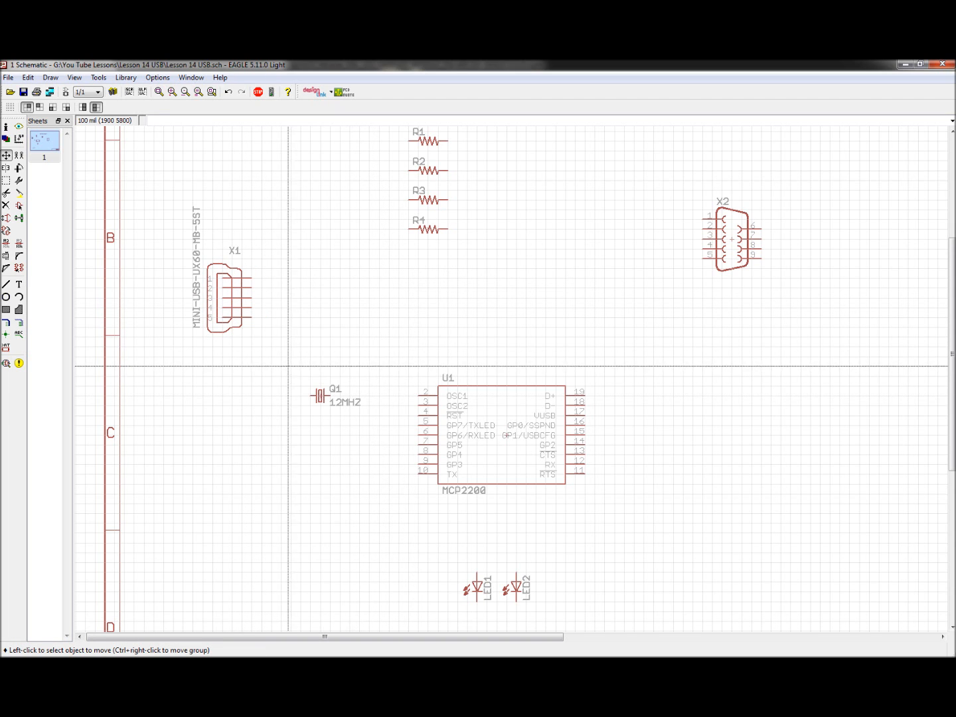
pyautogui.scroll(-3, 228, 332)
pyautogui.scroll(4, 228, 320)
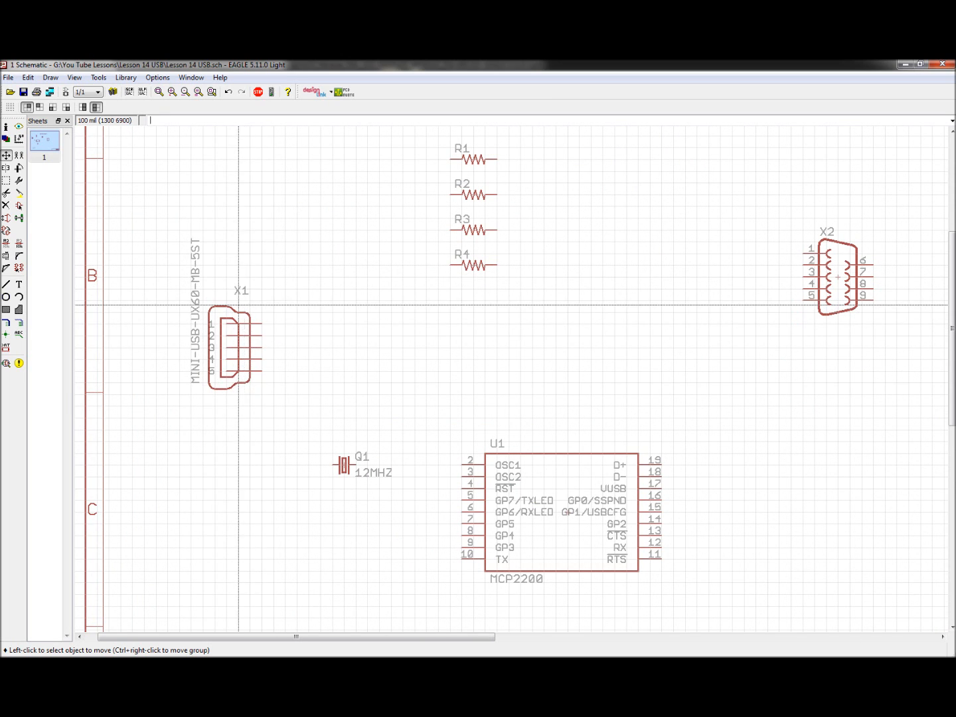
# Step: Add a VDD supply symbol from the supply1 library and place it just right of the X1 connector
pyautogui.click(19, 207)
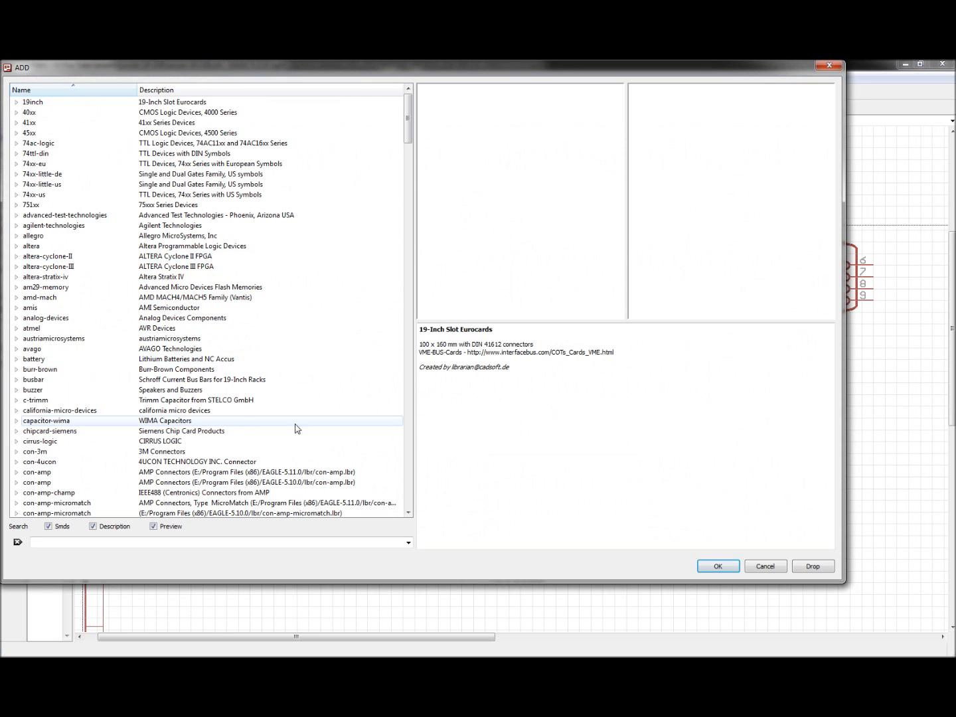
pyautogui.scroll(-7, 69, 373)
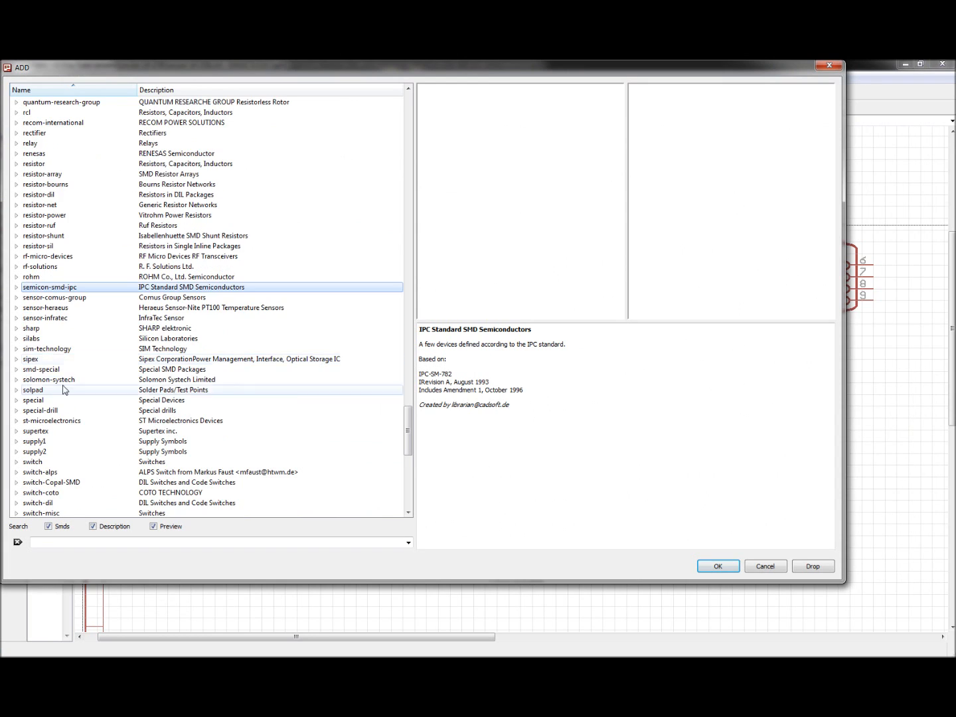
pyautogui.scroll(-2, 37, 335)
pyautogui.click(16, 379)
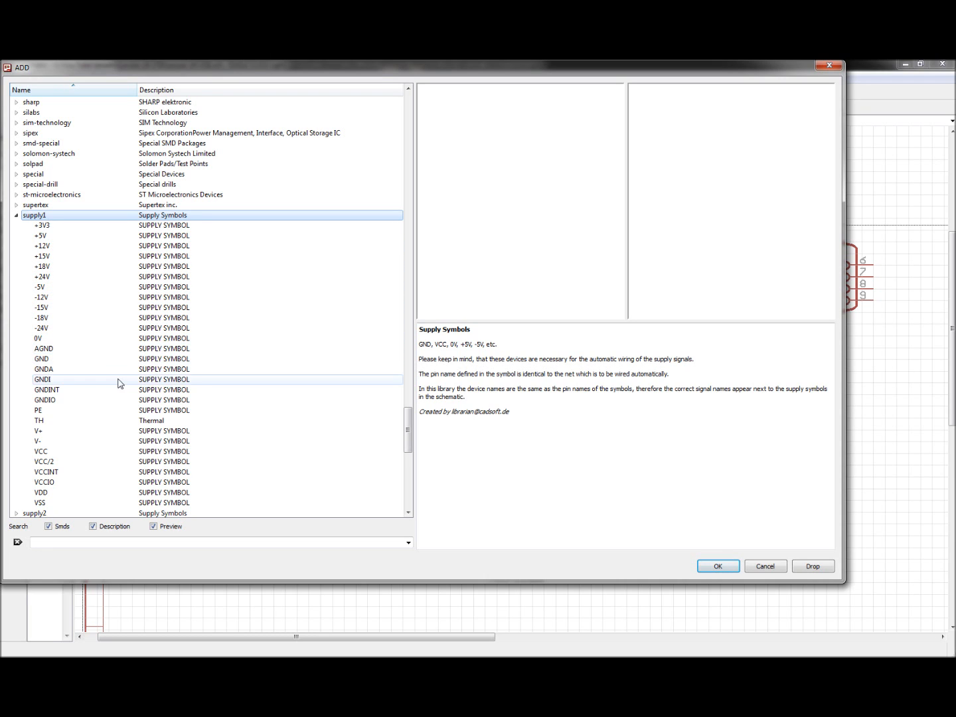
pyautogui.scroll(-1, 91, 396)
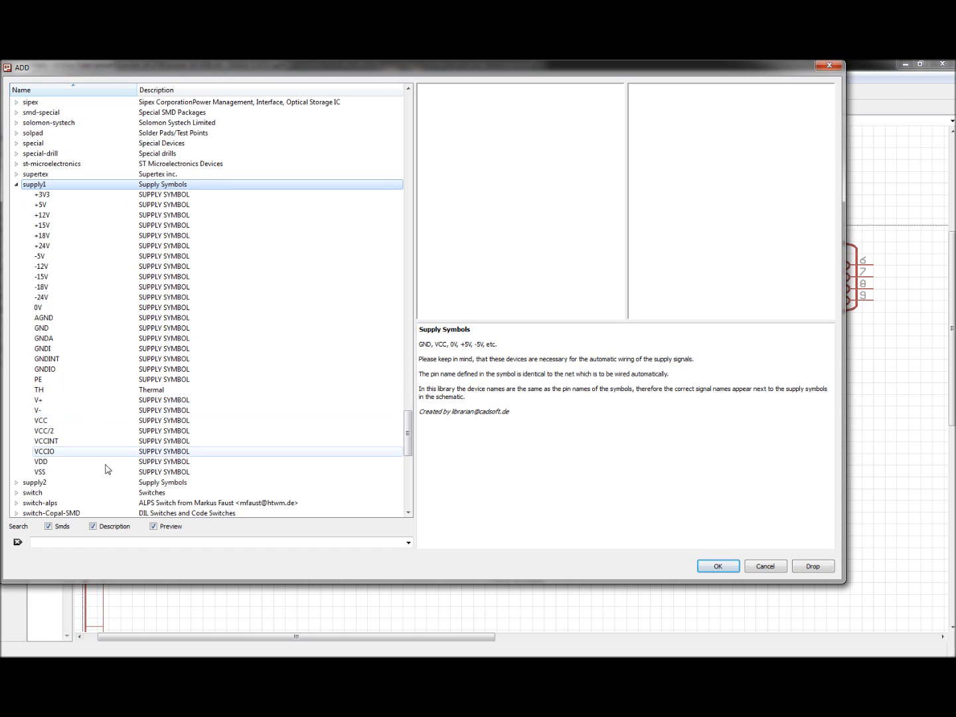
pyautogui.doubleClick(45, 462)
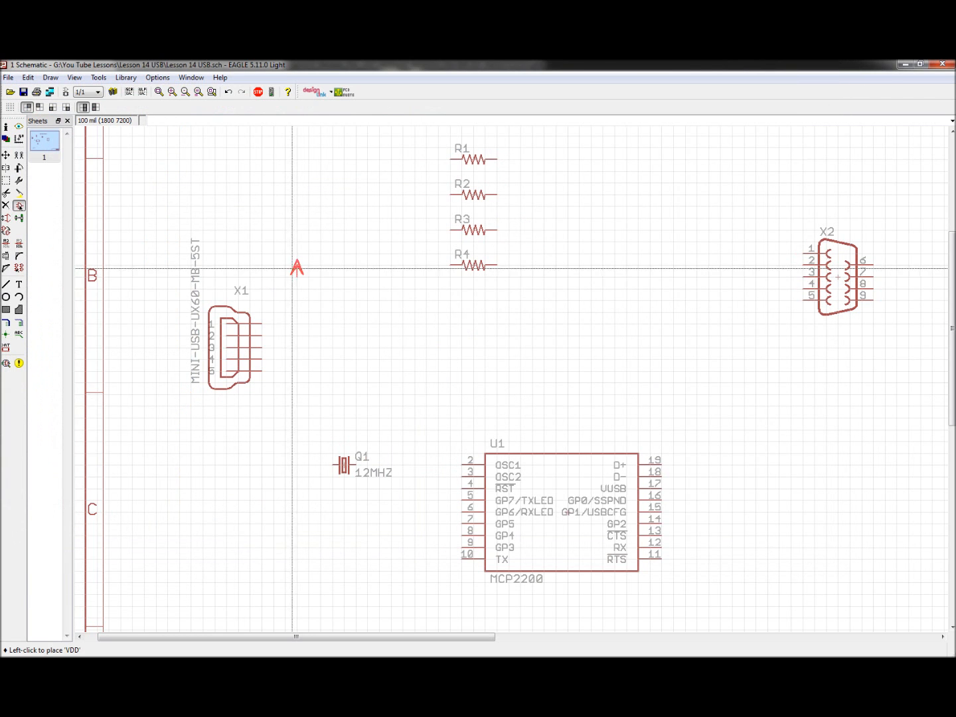
pyautogui.click(297, 279)
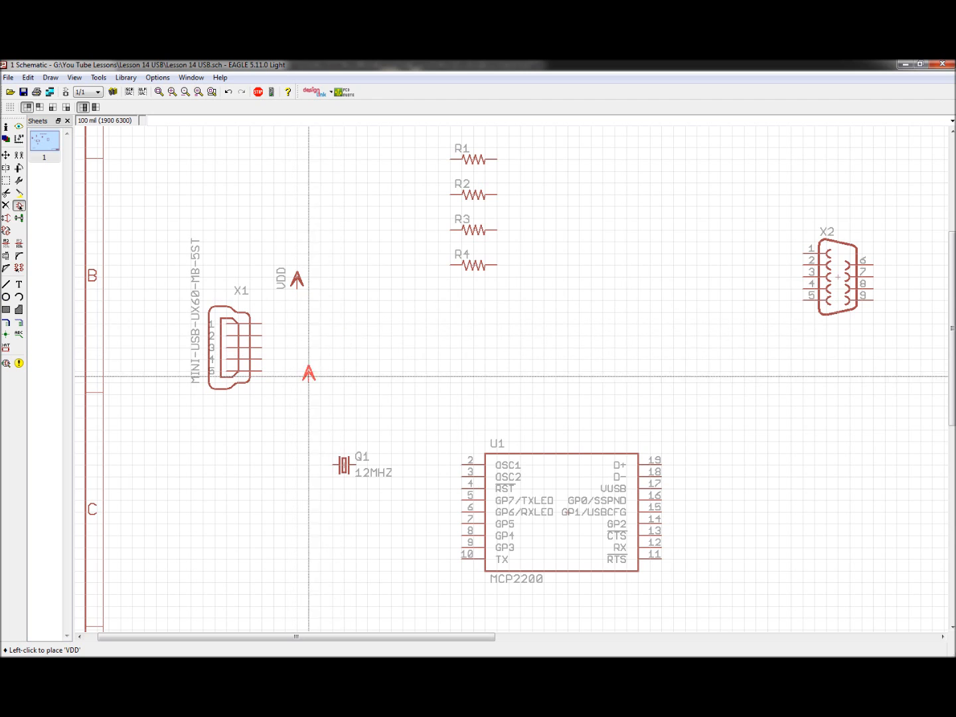
# Step: Preview the AGND and GND ground symbols in the supply1 library
pyautogui.press('Escape')
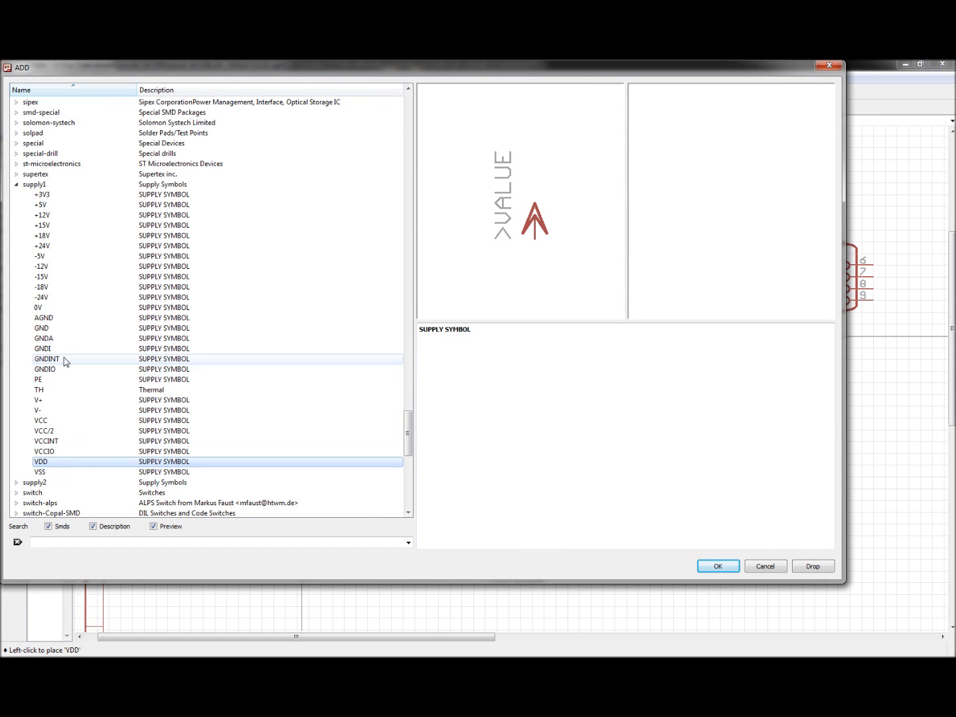
pyautogui.click(63, 329)
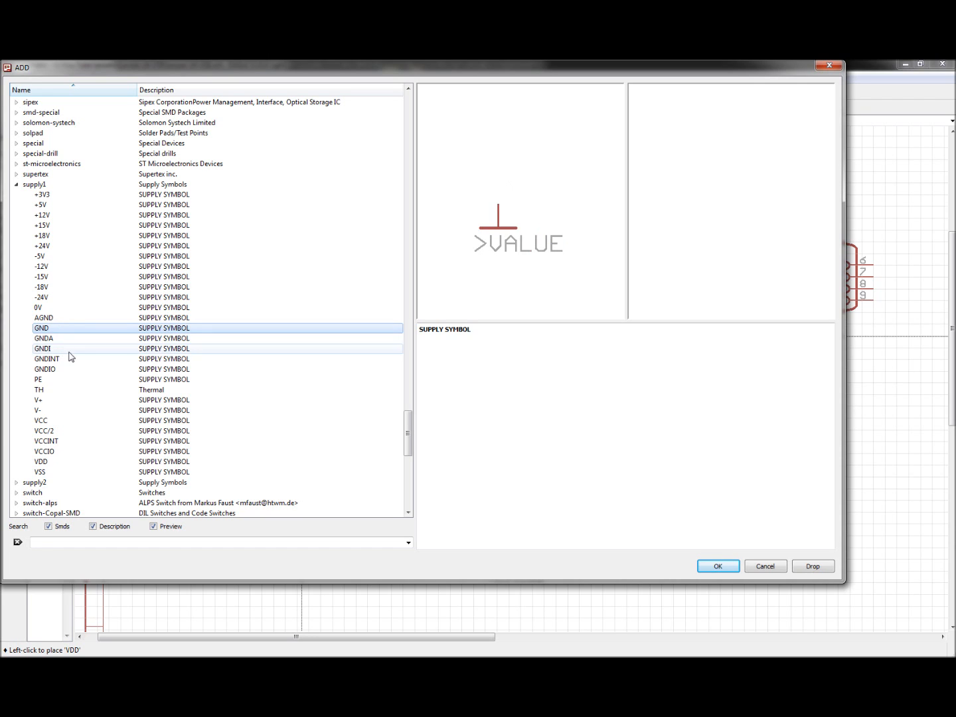
pyautogui.click(63, 320)
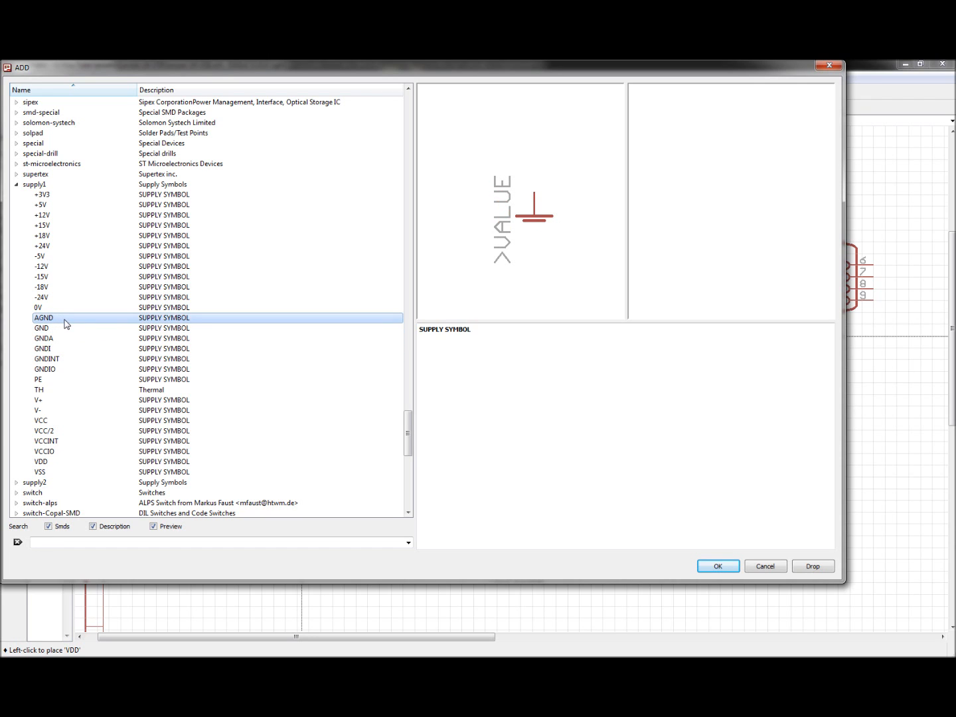
pyautogui.click(56, 328)
pyautogui.click(51, 340)
pyautogui.click(49, 348)
pyautogui.click(48, 356)
pyautogui.click(50, 320)
pyautogui.click(47, 329)
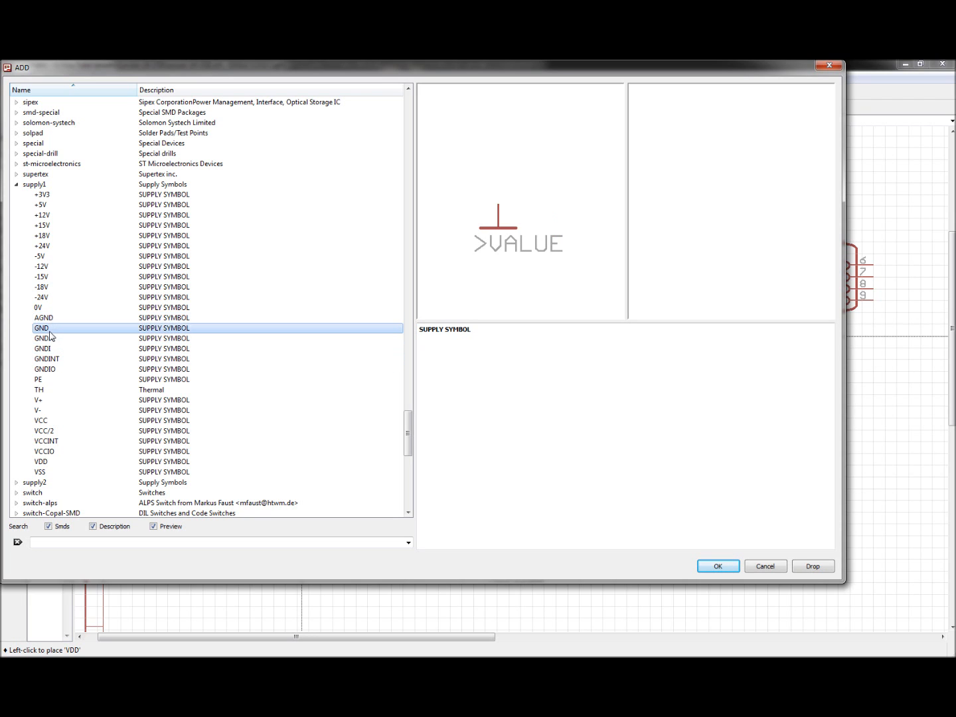
pyautogui.click(55, 320)
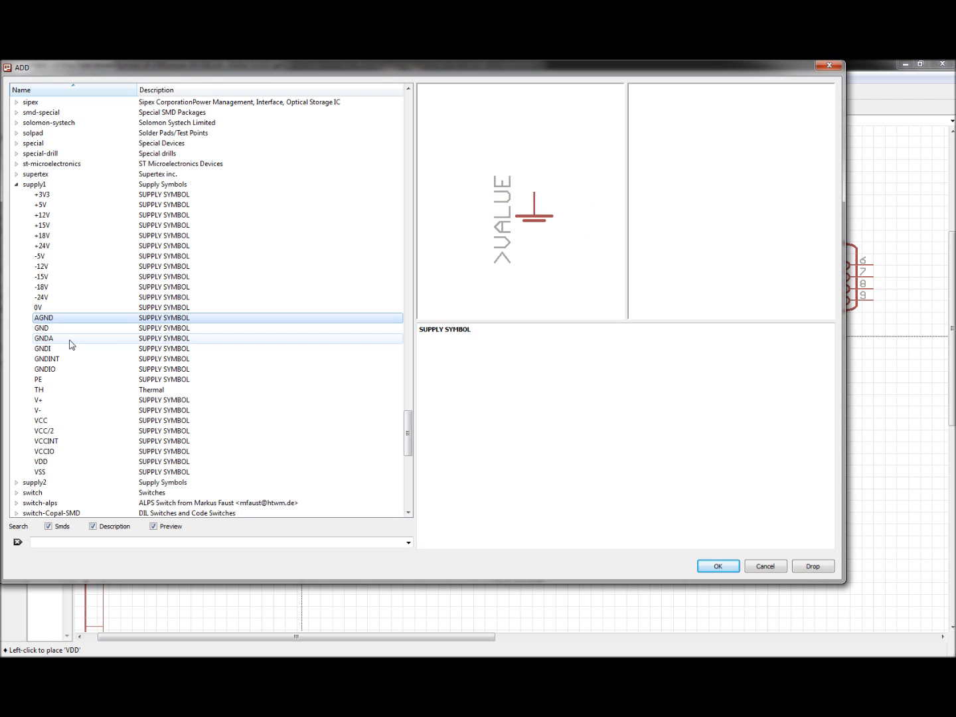
pyautogui.click(64, 331)
pyautogui.click(67, 340)
pyautogui.click(64, 330)
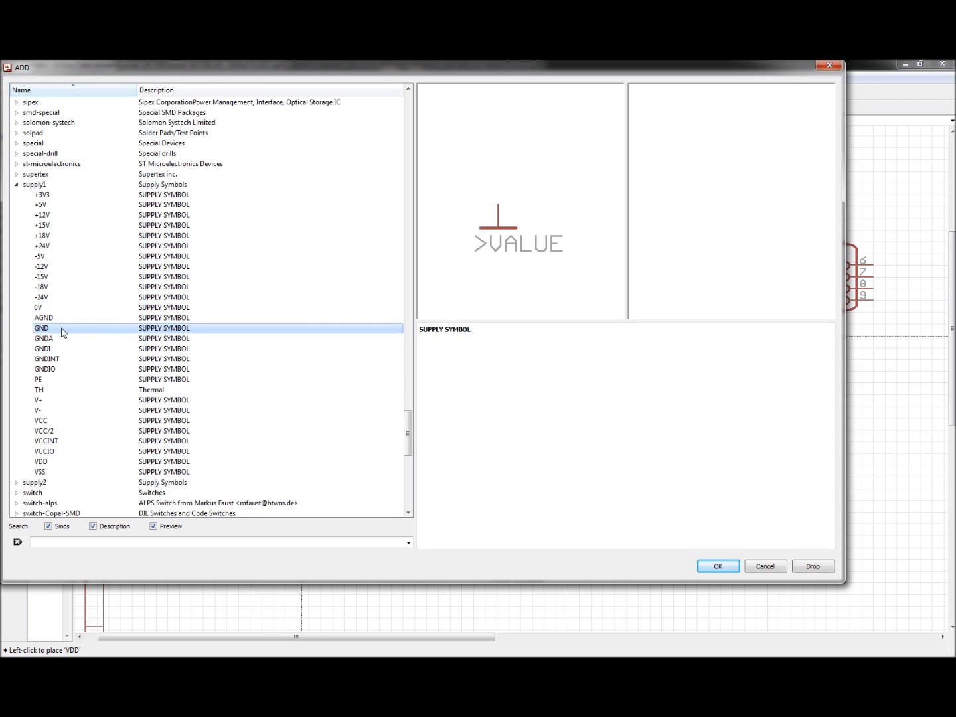
# Step: Place a GND supply symbol below the VDD symbol, to the right of the X1 connector
pyautogui.doubleClick(64, 332)
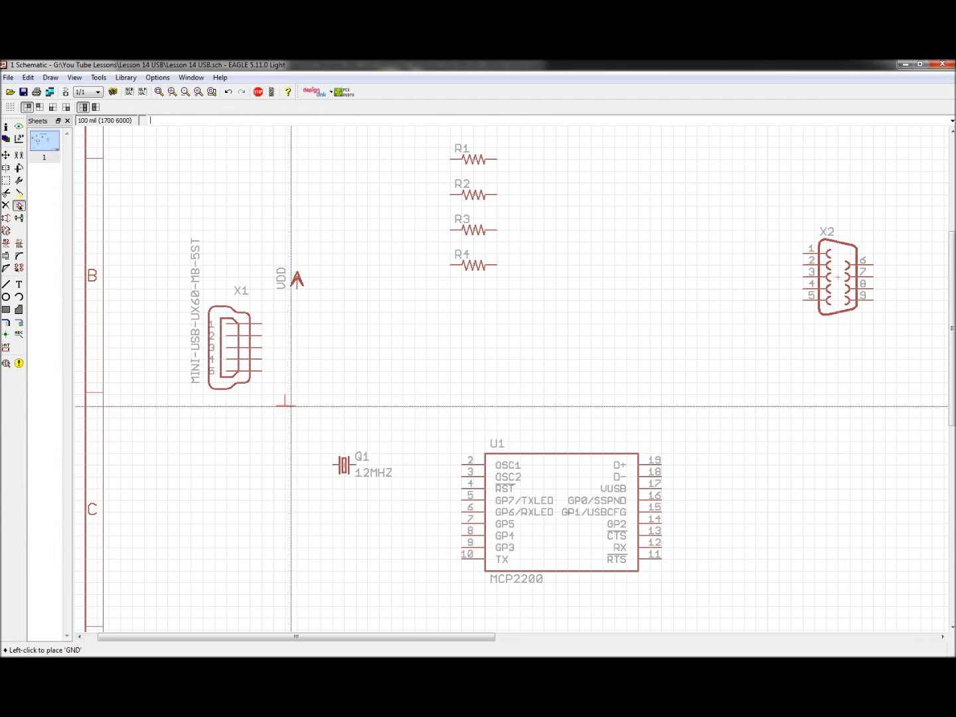
pyautogui.click(288, 407)
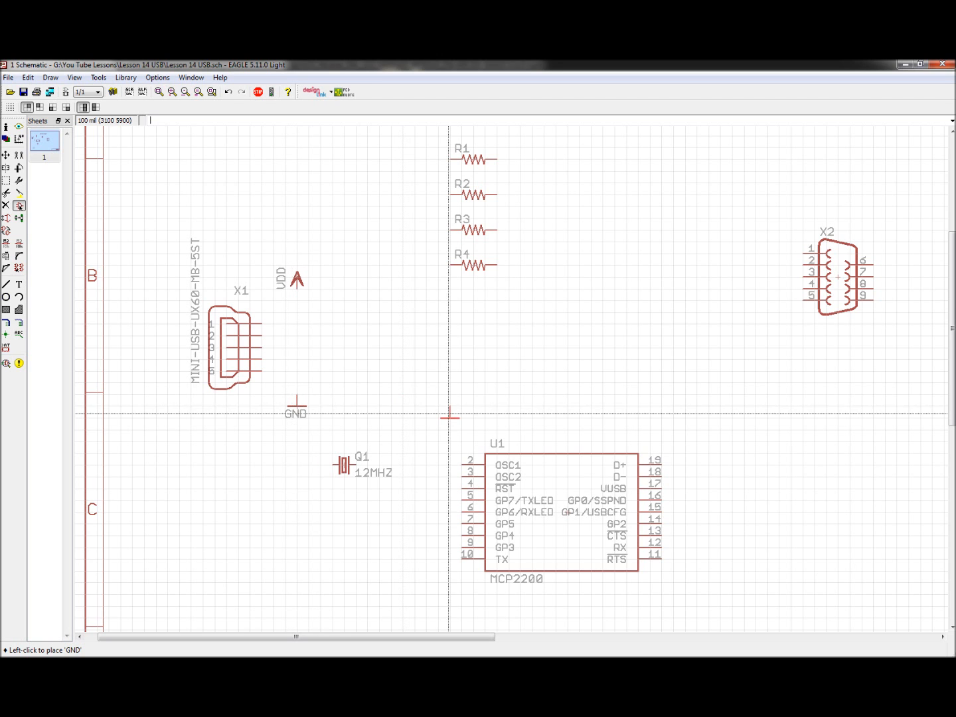
pyautogui.press('Escape')
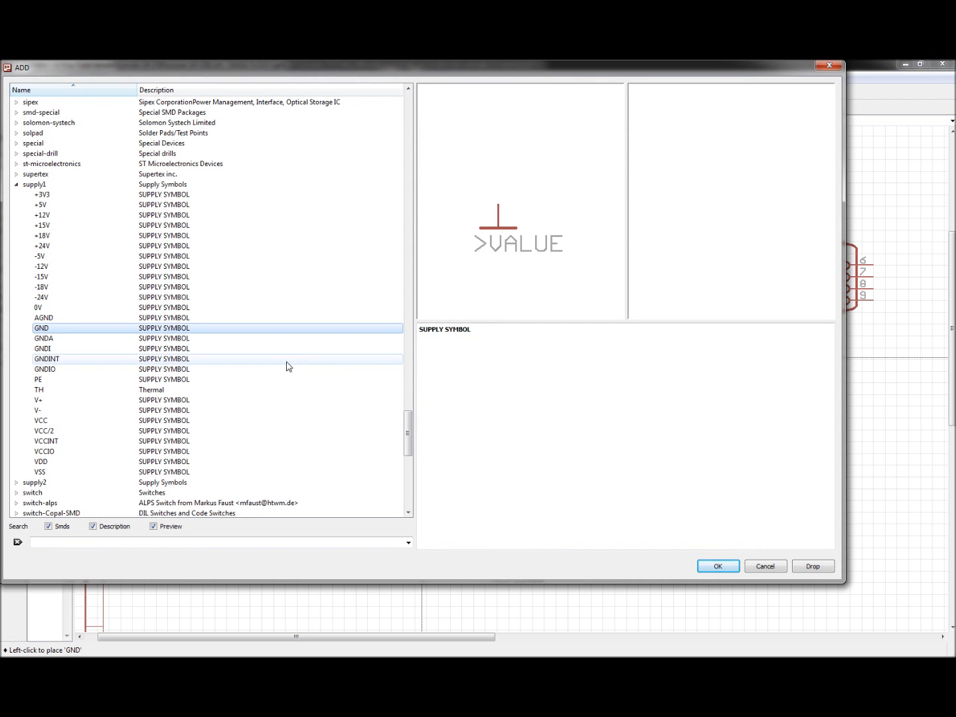
pyautogui.press('Escape')
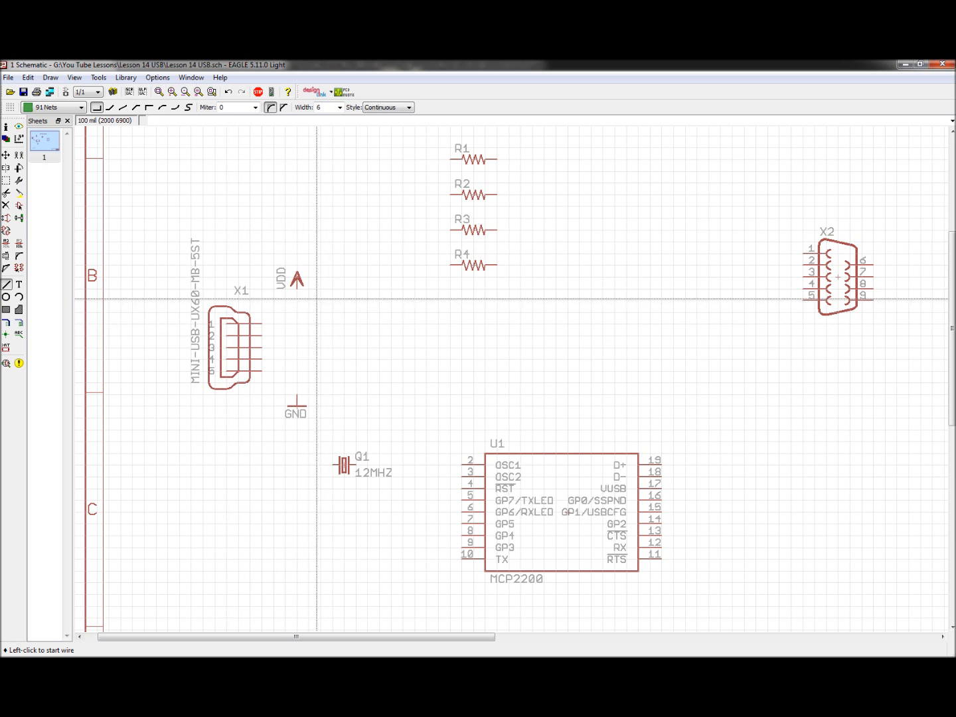
# Step: Draw nets connecting X1 pin 1 to the VDD symbol and X1 pin 5 to the GND symbol
pyautogui.click(298, 290)
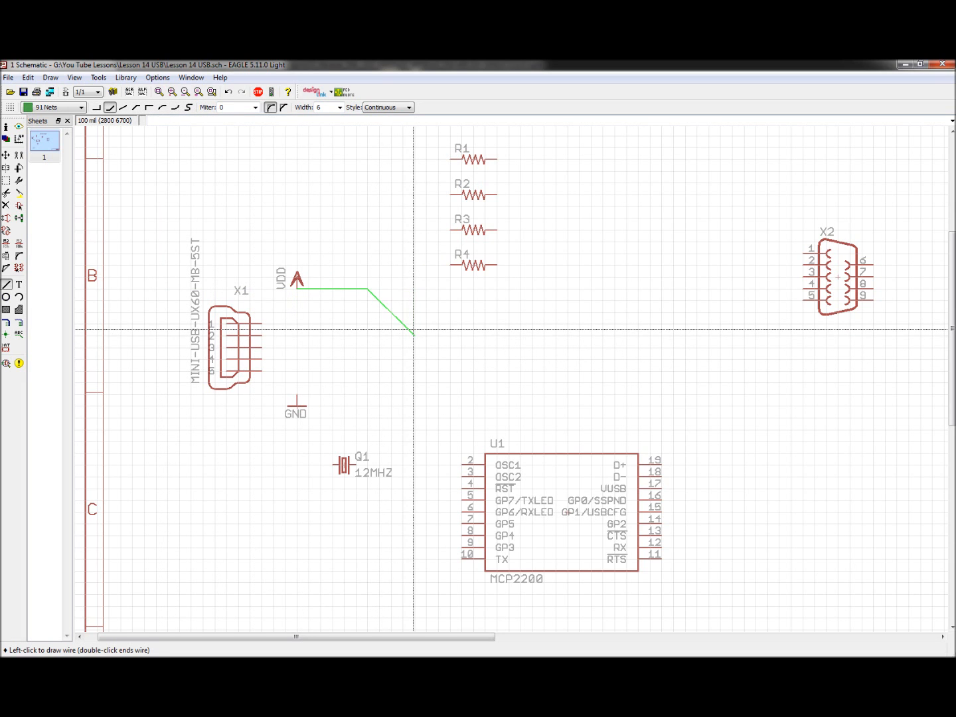
pyautogui.rightClick(418, 326)
pyautogui.rightClick(418, 325)
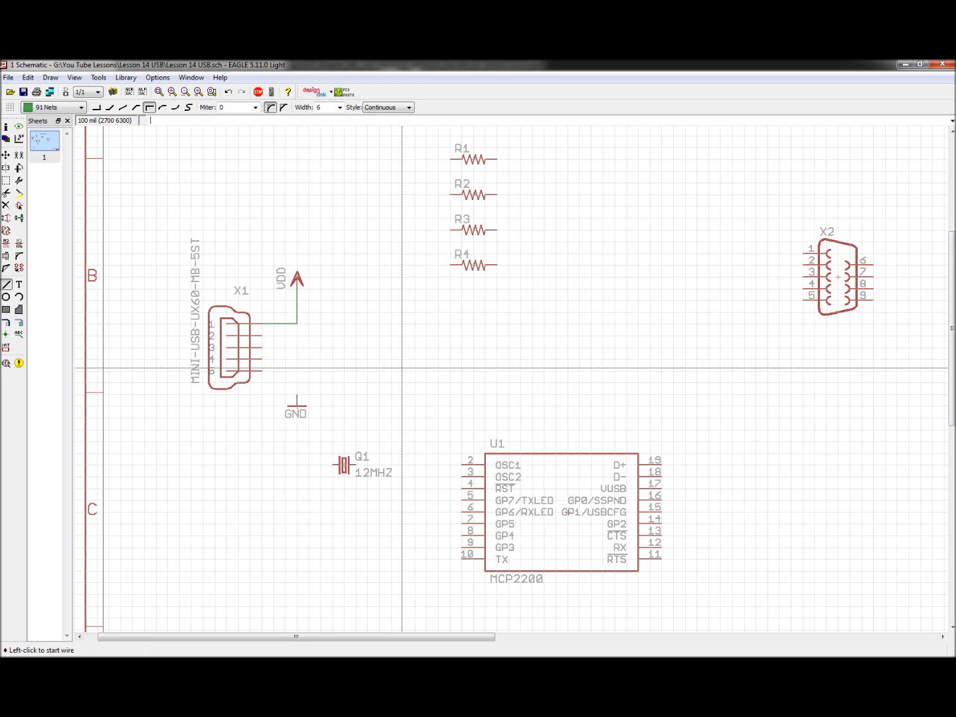
pyautogui.click(261, 371)
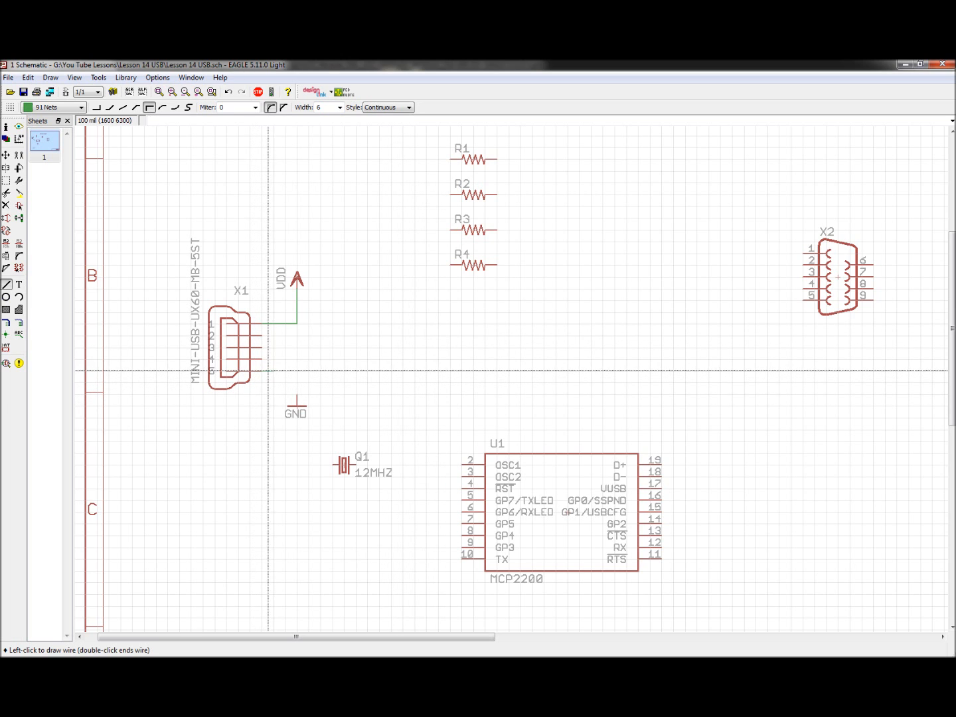
pyautogui.rightClick(349, 377)
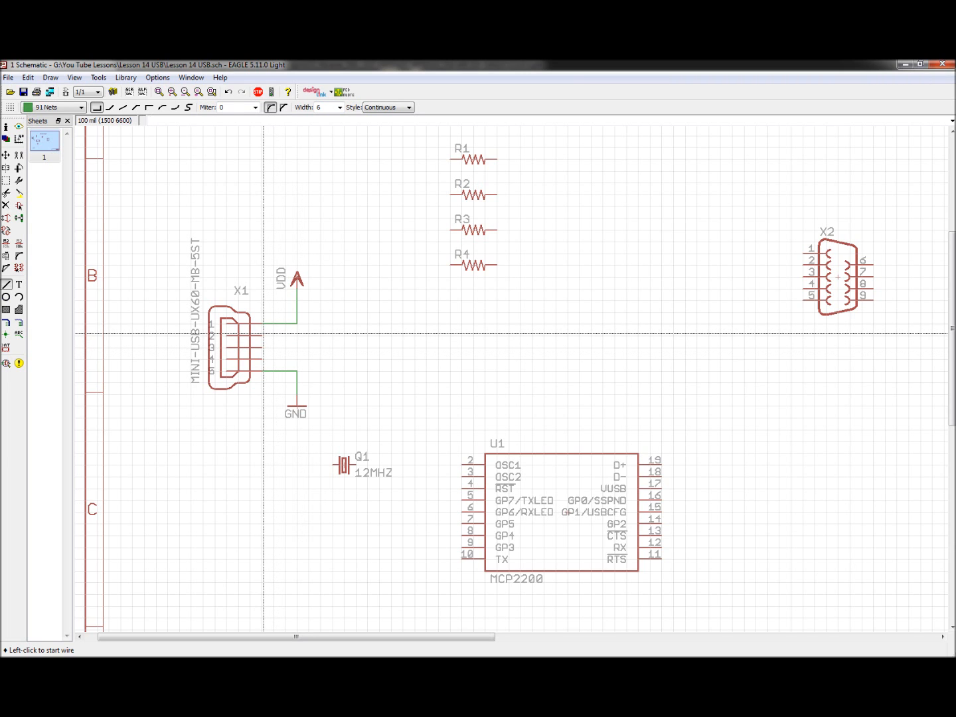
# Step: Draw a net from X1 pin 2 to the MCP2200 D- pin 18
pyautogui.click(264, 336)
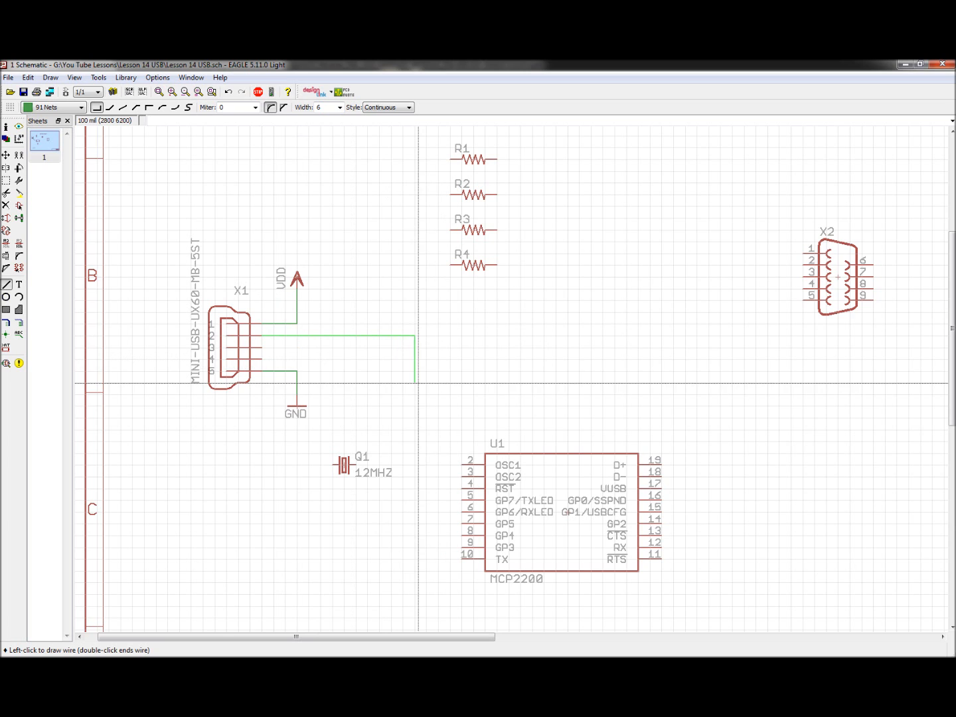
pyautogui.click(697, 474)
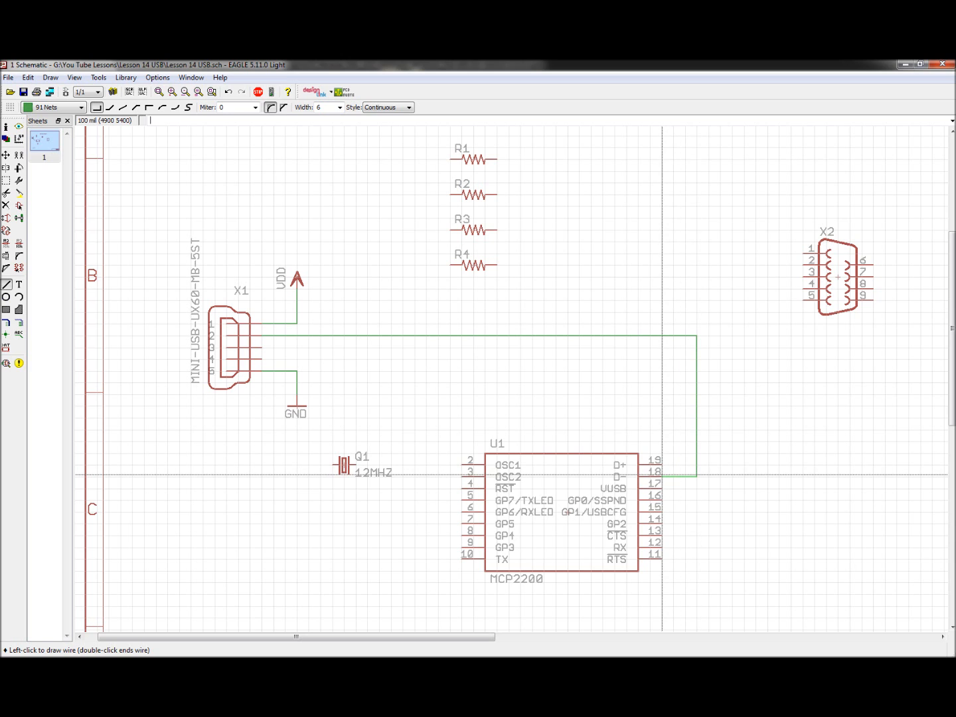
pyautogui.click(666, 475)
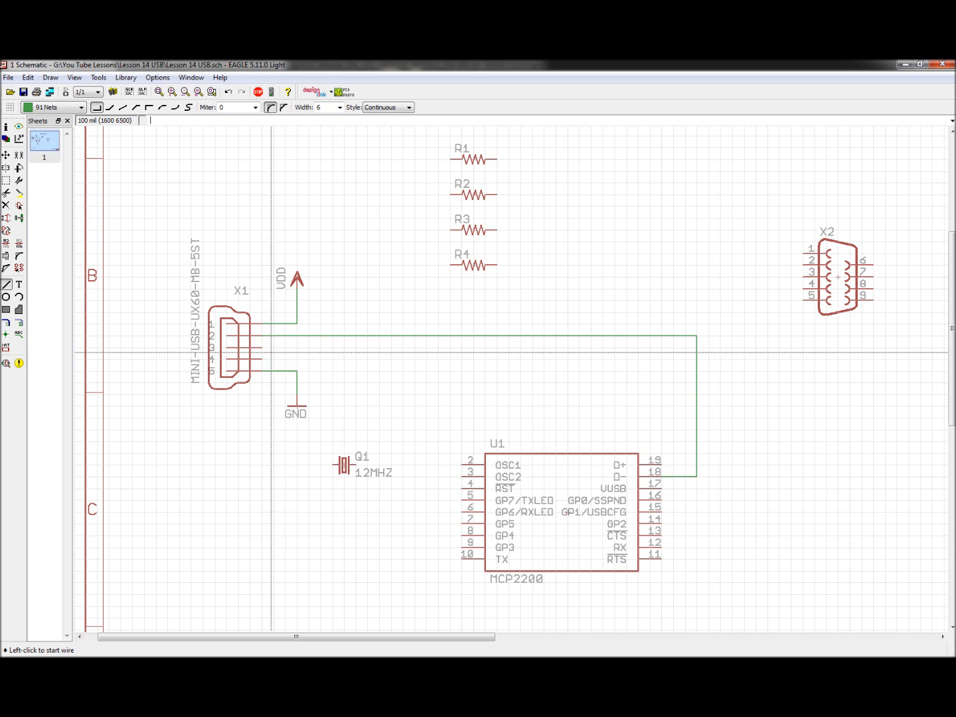
pyautogui.click(262, 347)
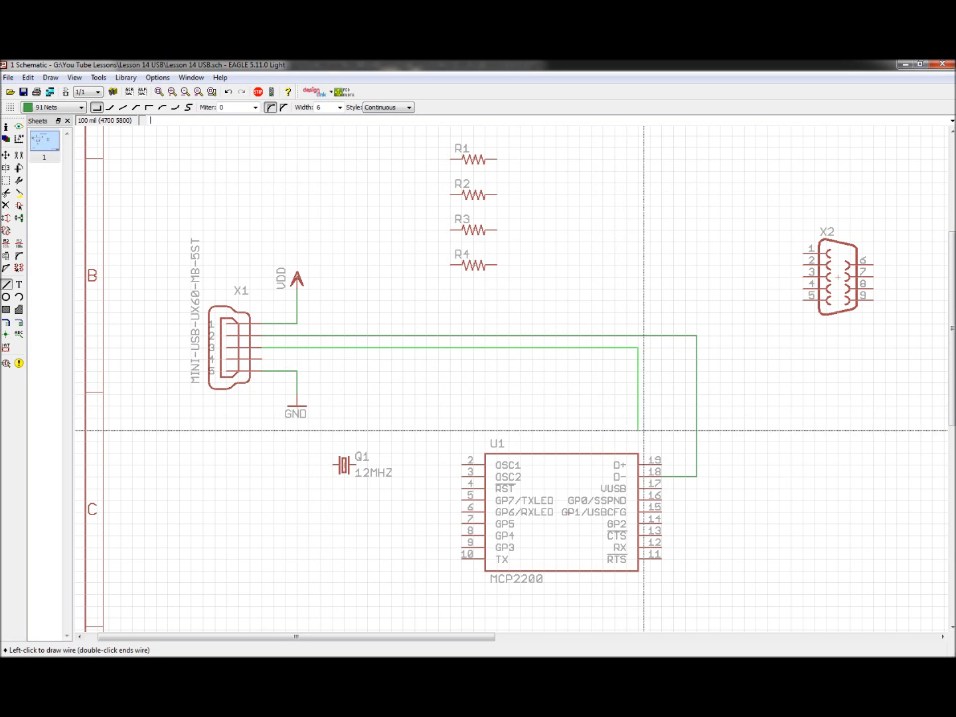
pyautogui.click(679, 464)
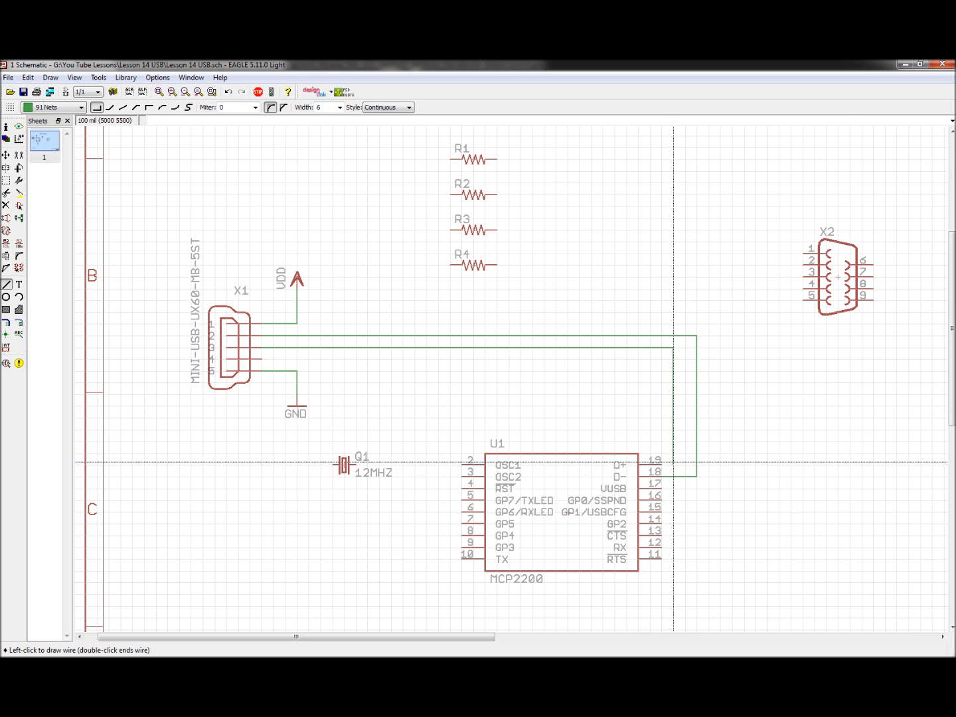
pyautogui.press('Escape')
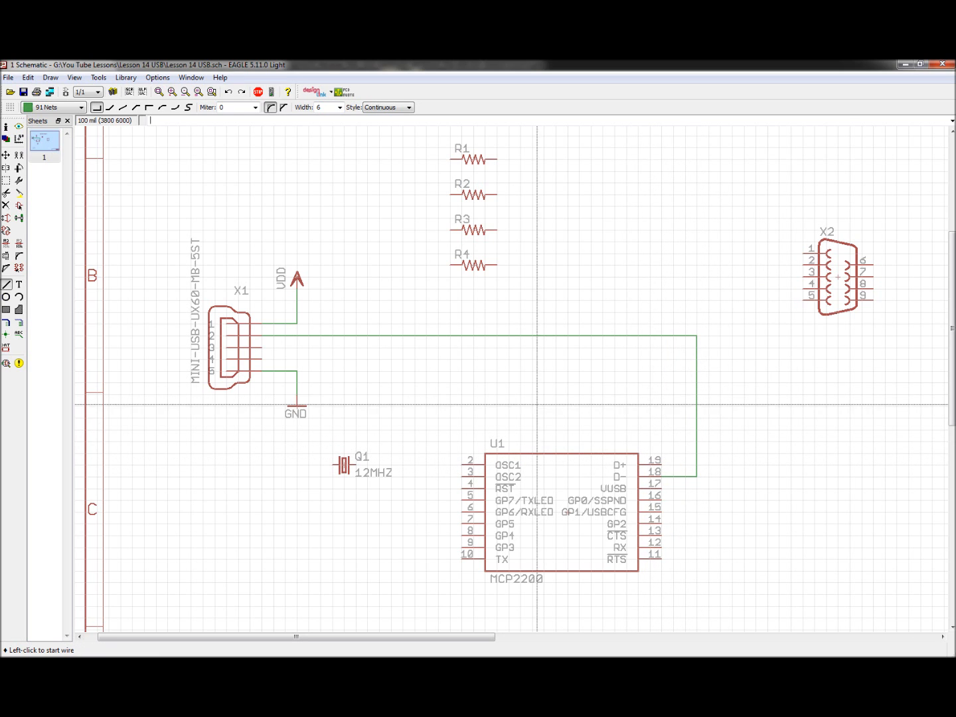
# Step: Draw a net from X1 pin 3 to the MCP2200 D+ pin 19
pyautogui.click(262, 347)
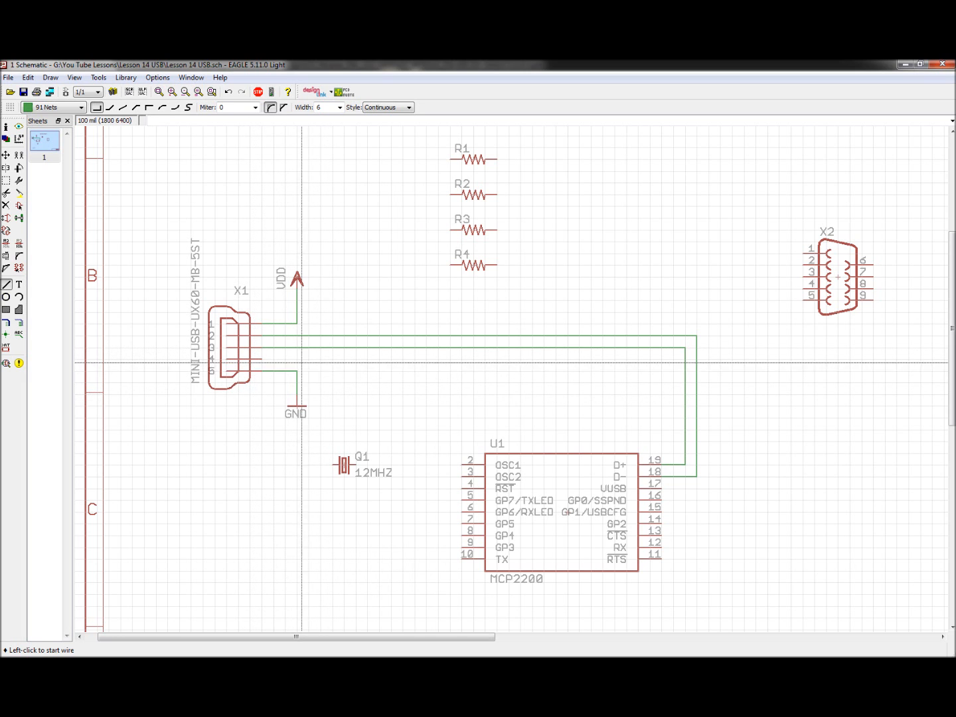
pyautogui.scroll(-4, 387, 371)
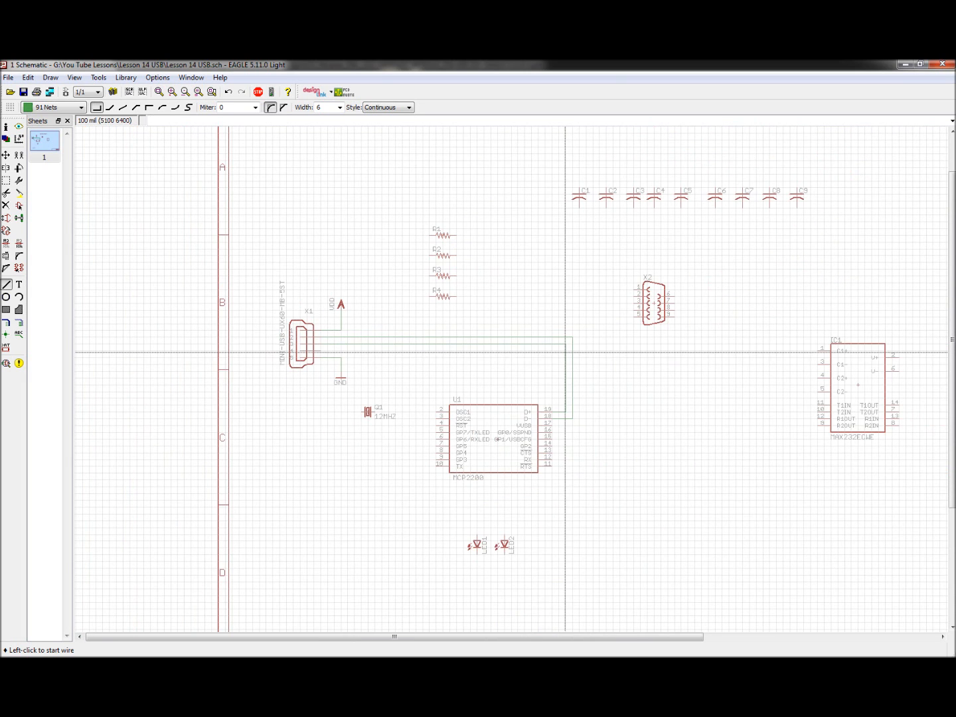
pyautogui.scroll(2, 561, 352)
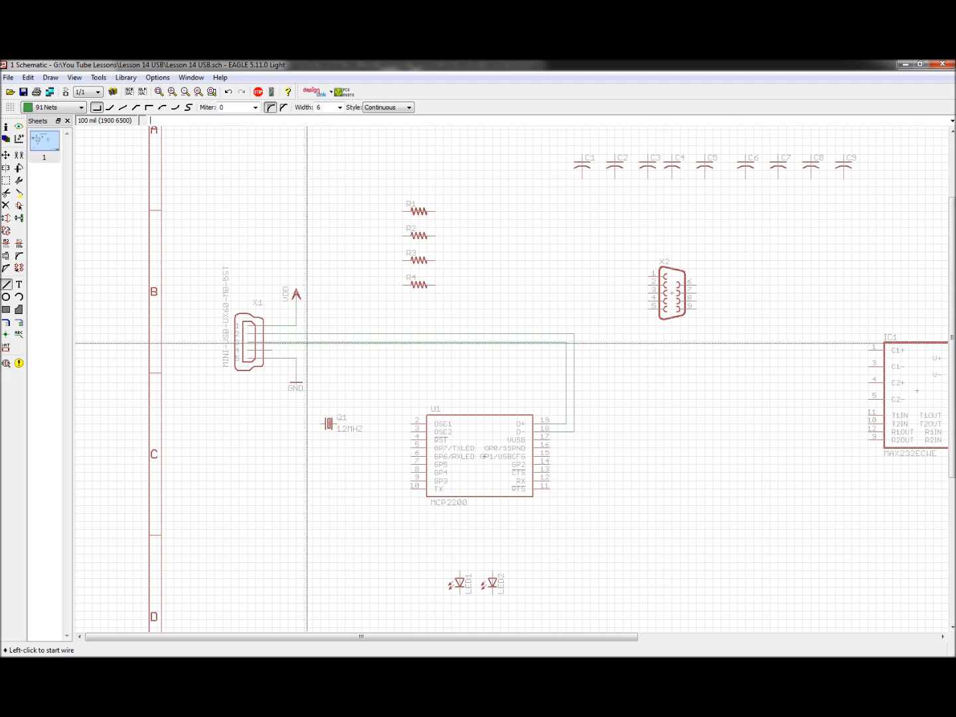
pyautogui.scroll(-1, 309, 362)
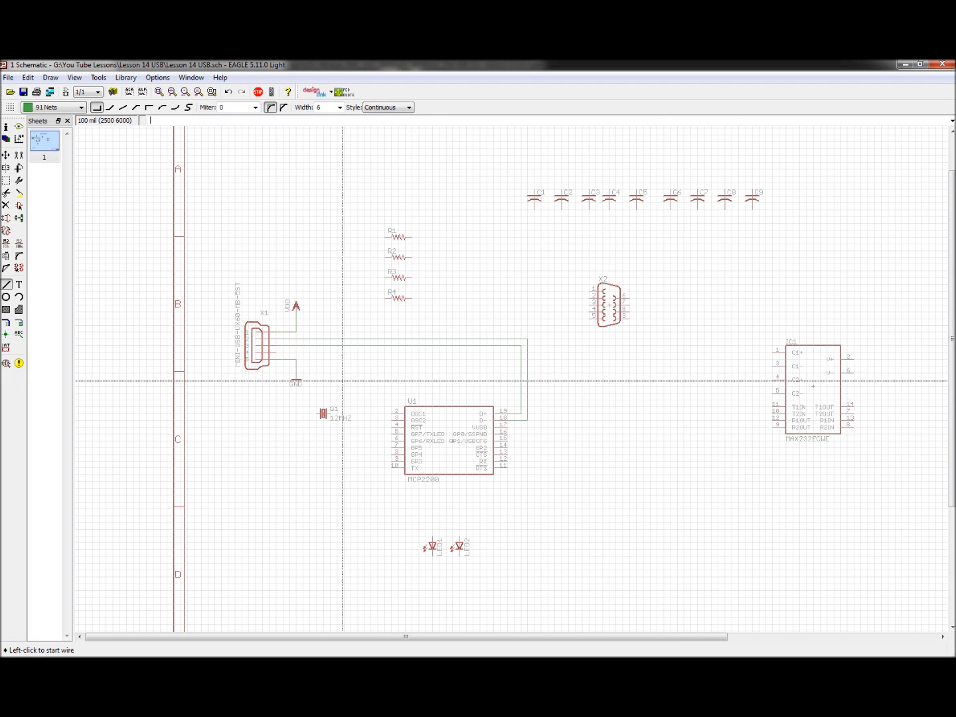
pyautogui.scroll(-1, 378, 385)
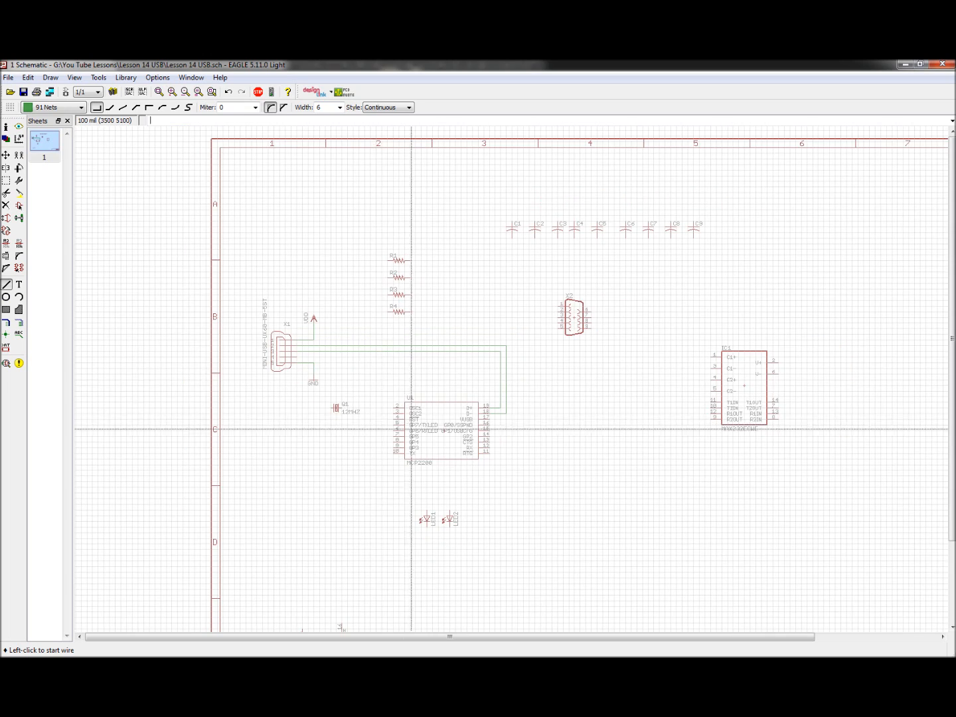
pyautogui.scroll(3, 369, 433)
pyautogui.scroll(-2, 372, 412)
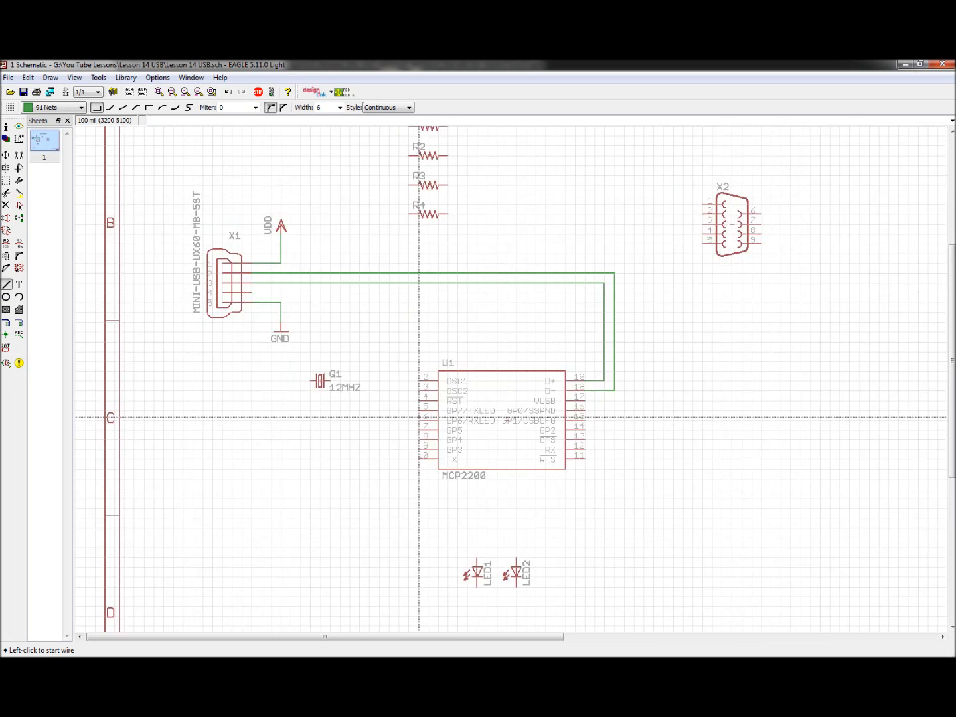
# Step: Draw a net connecting crystal Q1 to the MCP2200 oscillator pins OSC1 (pin 2) and OSC2 (pin 3)
pyautogui.scroll(2, 389, 346)
pyautogui.scroll(1, 392, 346)
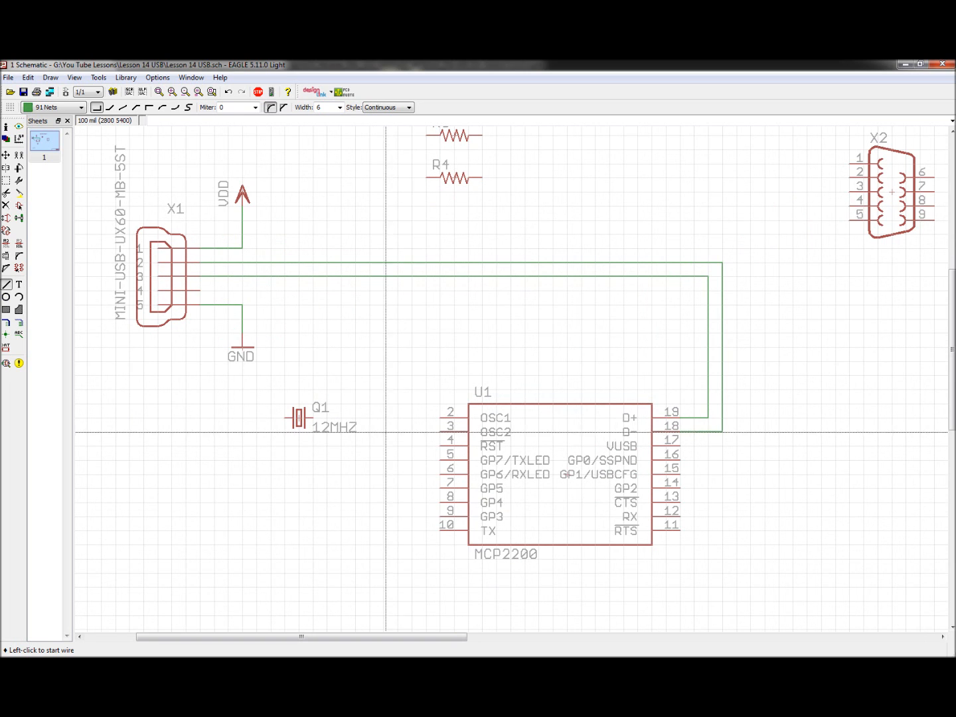
pyautogui.scroll(2, 350, 433)
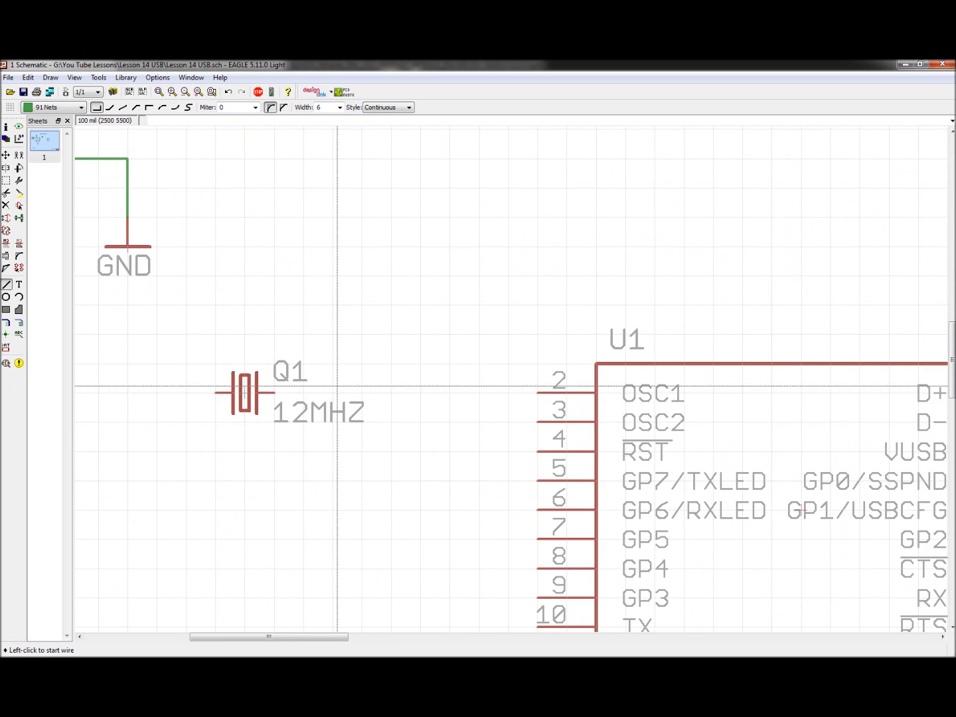
pyautogui.click(273, 393)
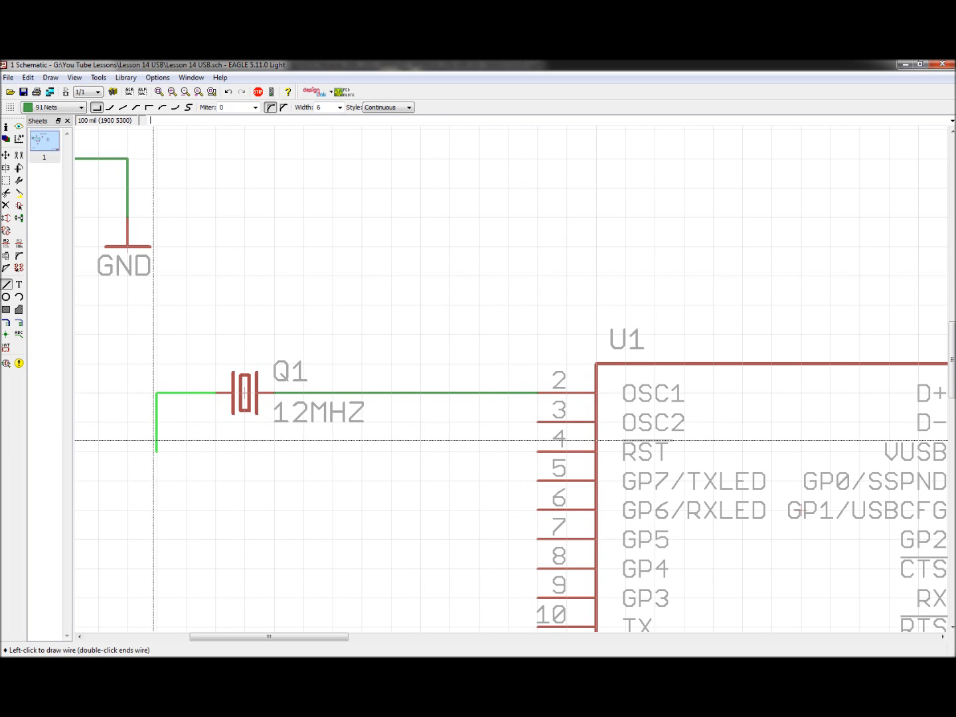
pyautogui.click(535, 422)
# Step: Zoom out to review the whole A3 schematic sheet and its placed parts and nets
pyautogui.scroll(-5, 402, 402)
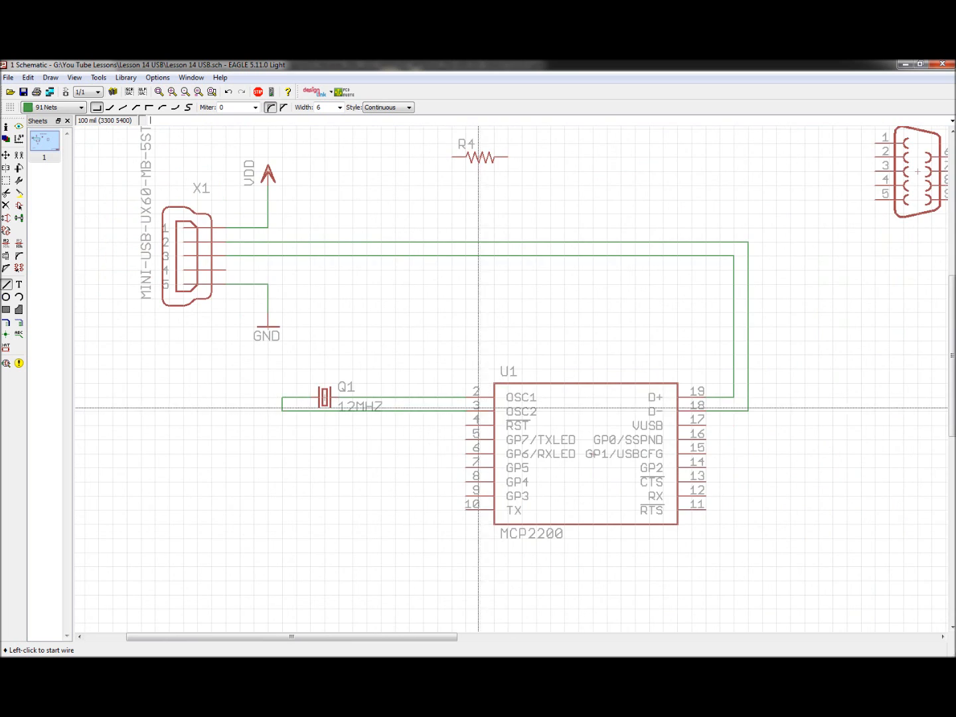
pyautogui.scroll(1, 531, 372)
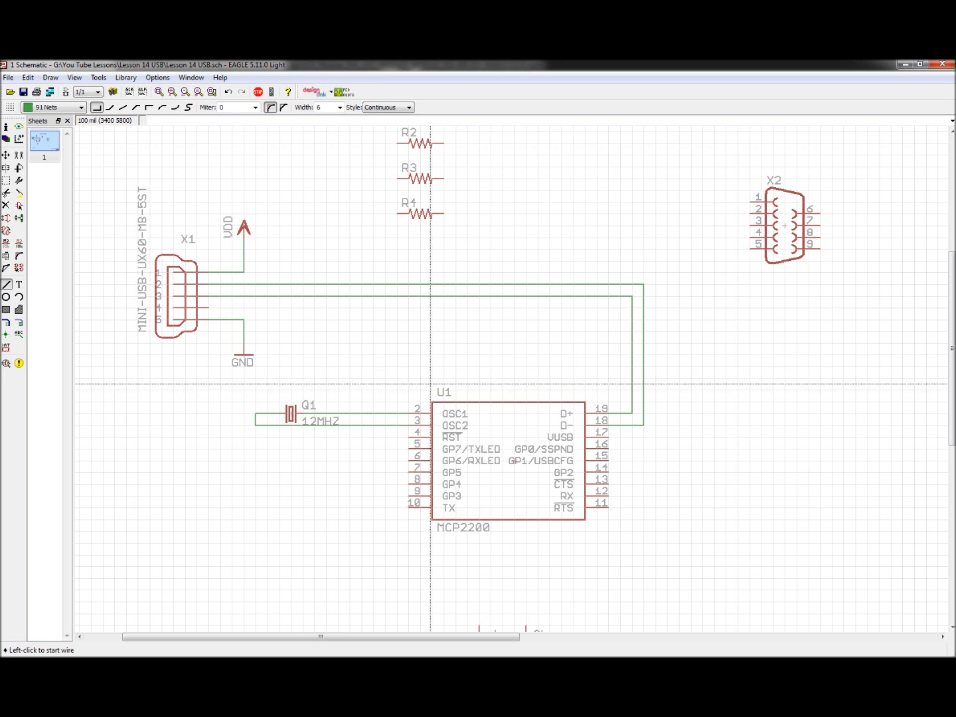
pyautogui.scroll(-3, 368, 341)
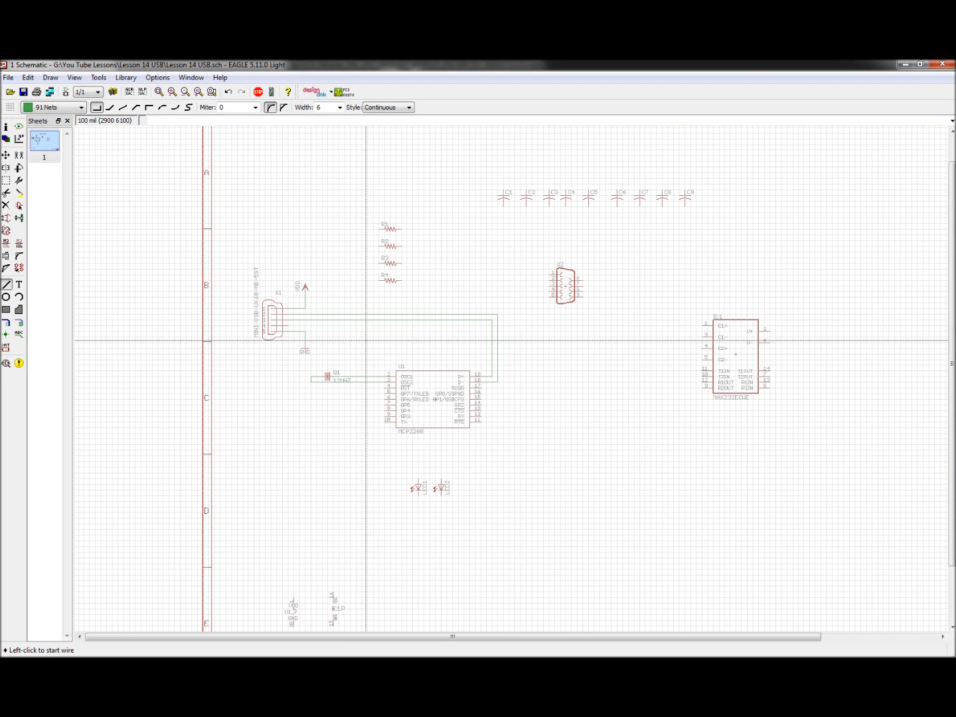
pyautogui.scroll(1, 509, 249)
pyautogui.scroll(-2, 491, 284)
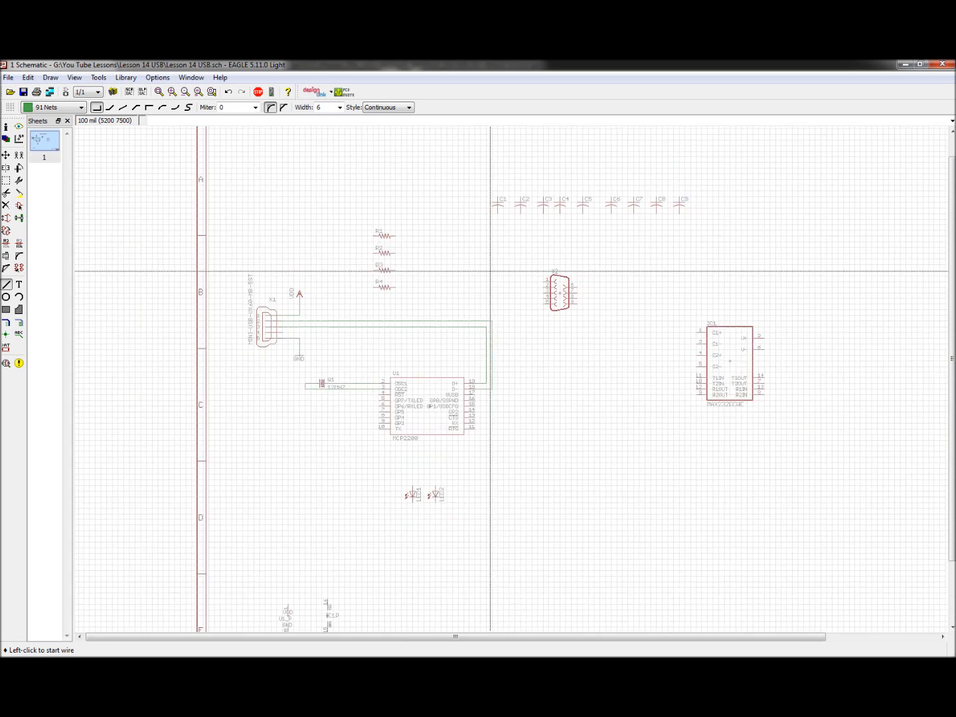
pyautogui.scroll(1, 484, 279)
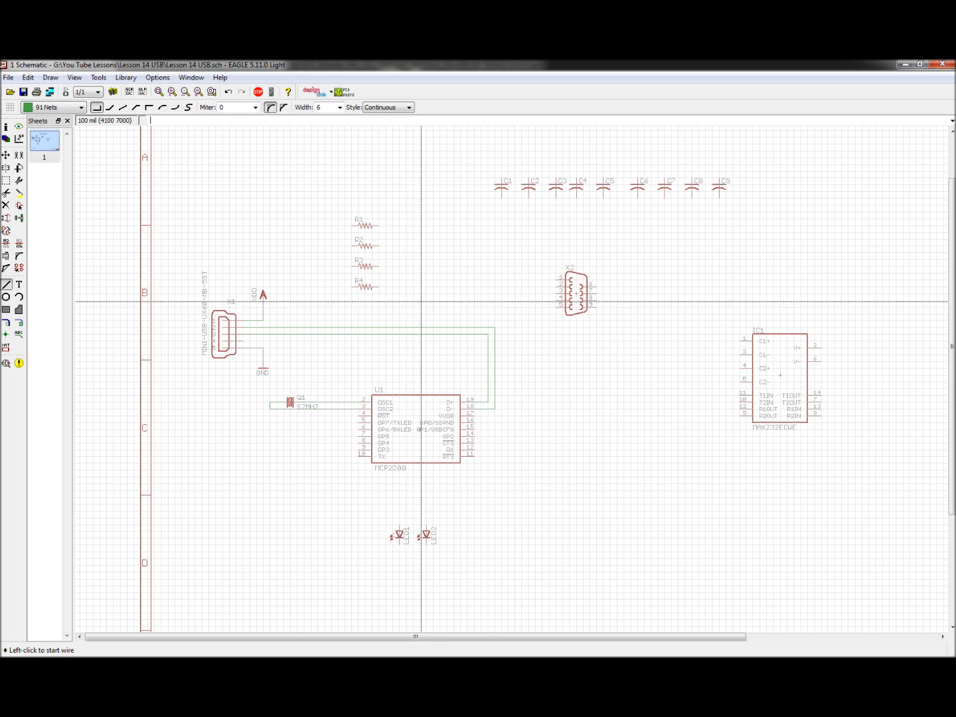
pyautogui.scroll(3, 357, 277)
pyautogui.scroll(-6, 371, 279)
pyautogui.scroll(1, 697, 282)
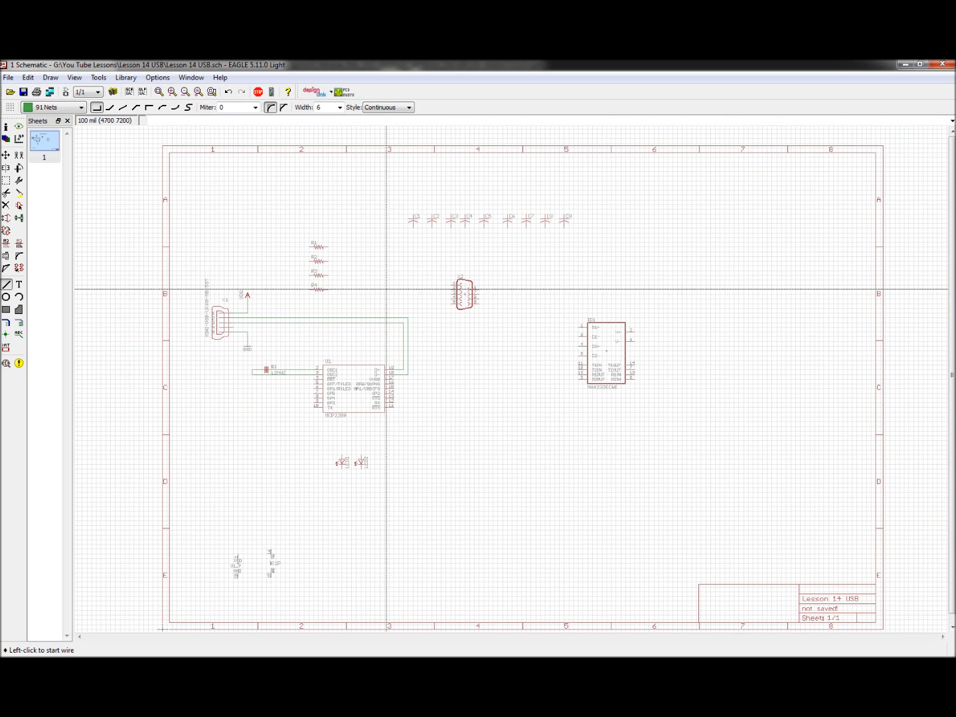